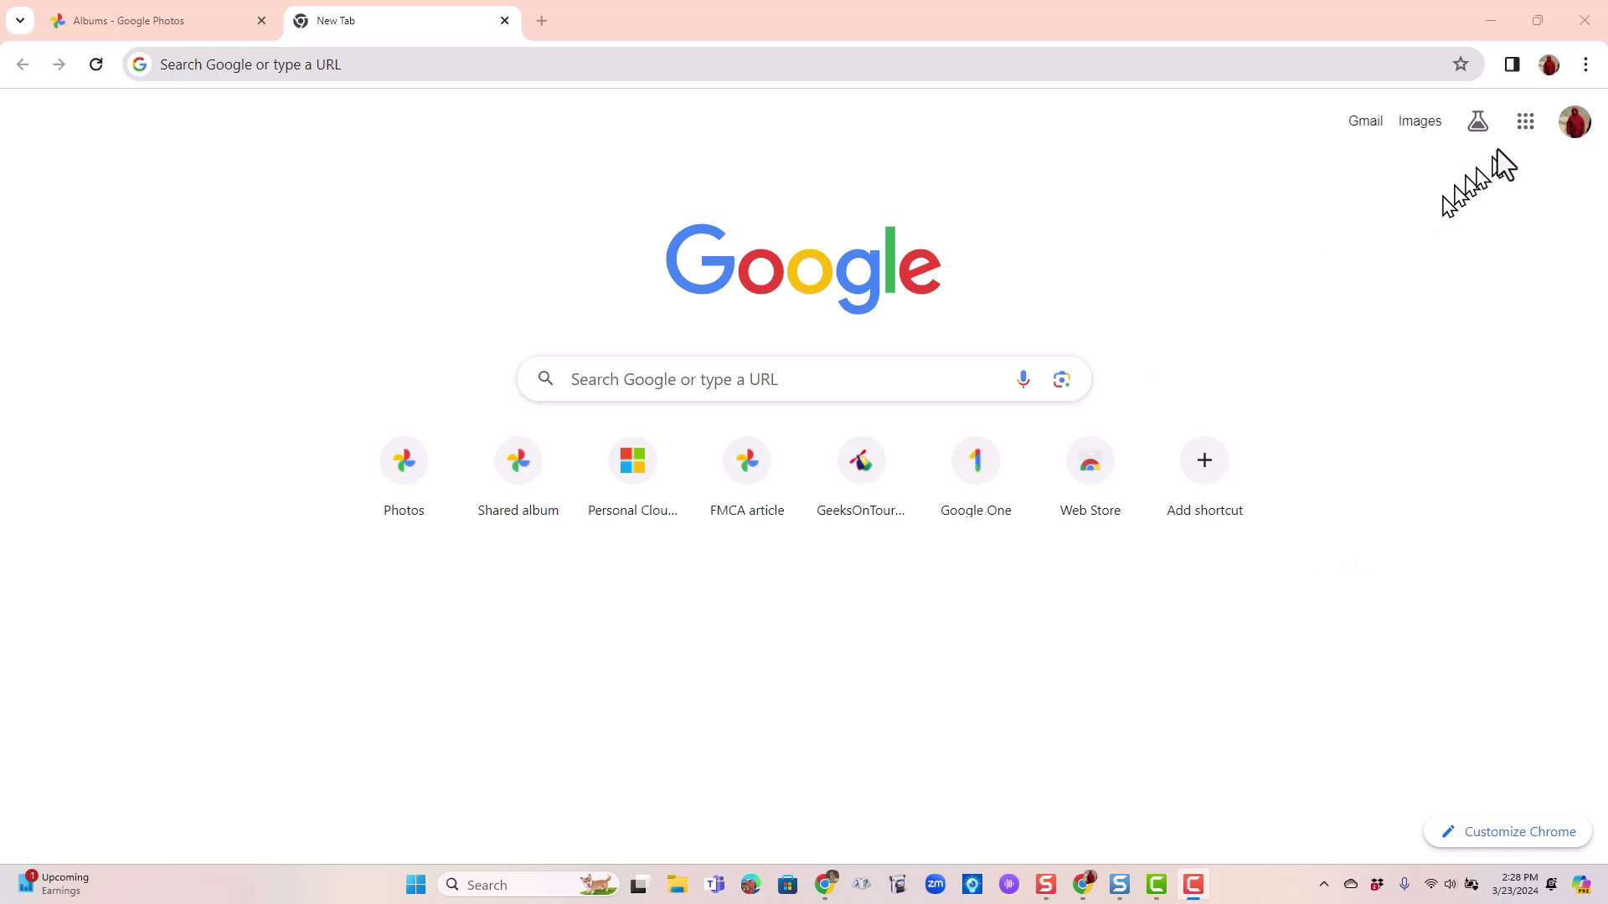
Step: Create a folder named 'London Slides' in My Drive and open it
click(1526, 124)
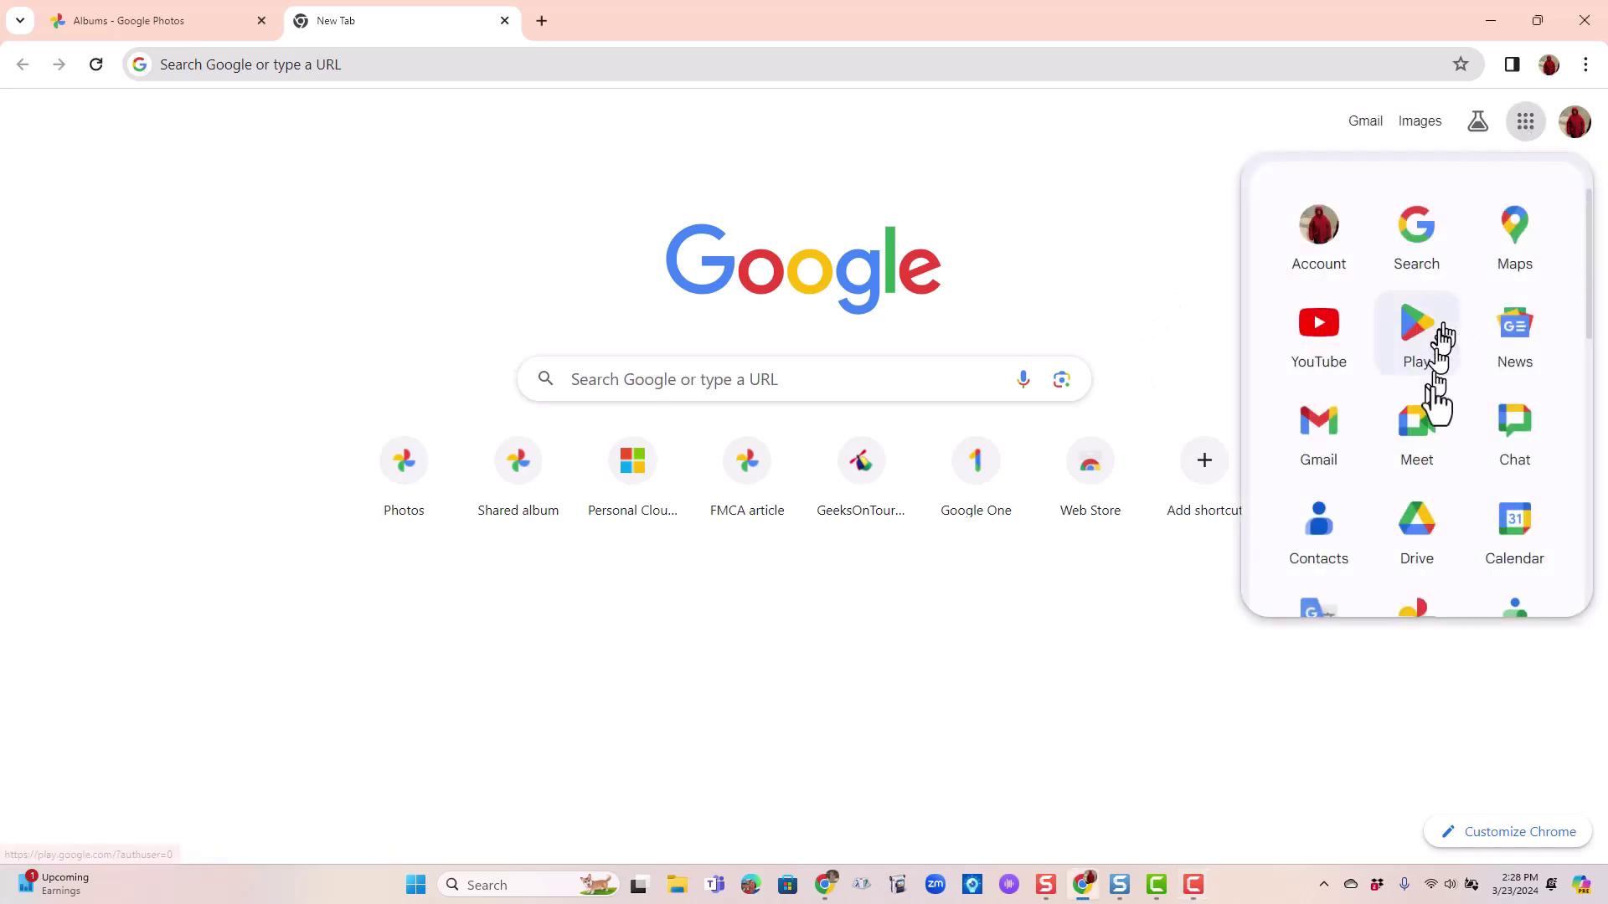
click(1421, 528)
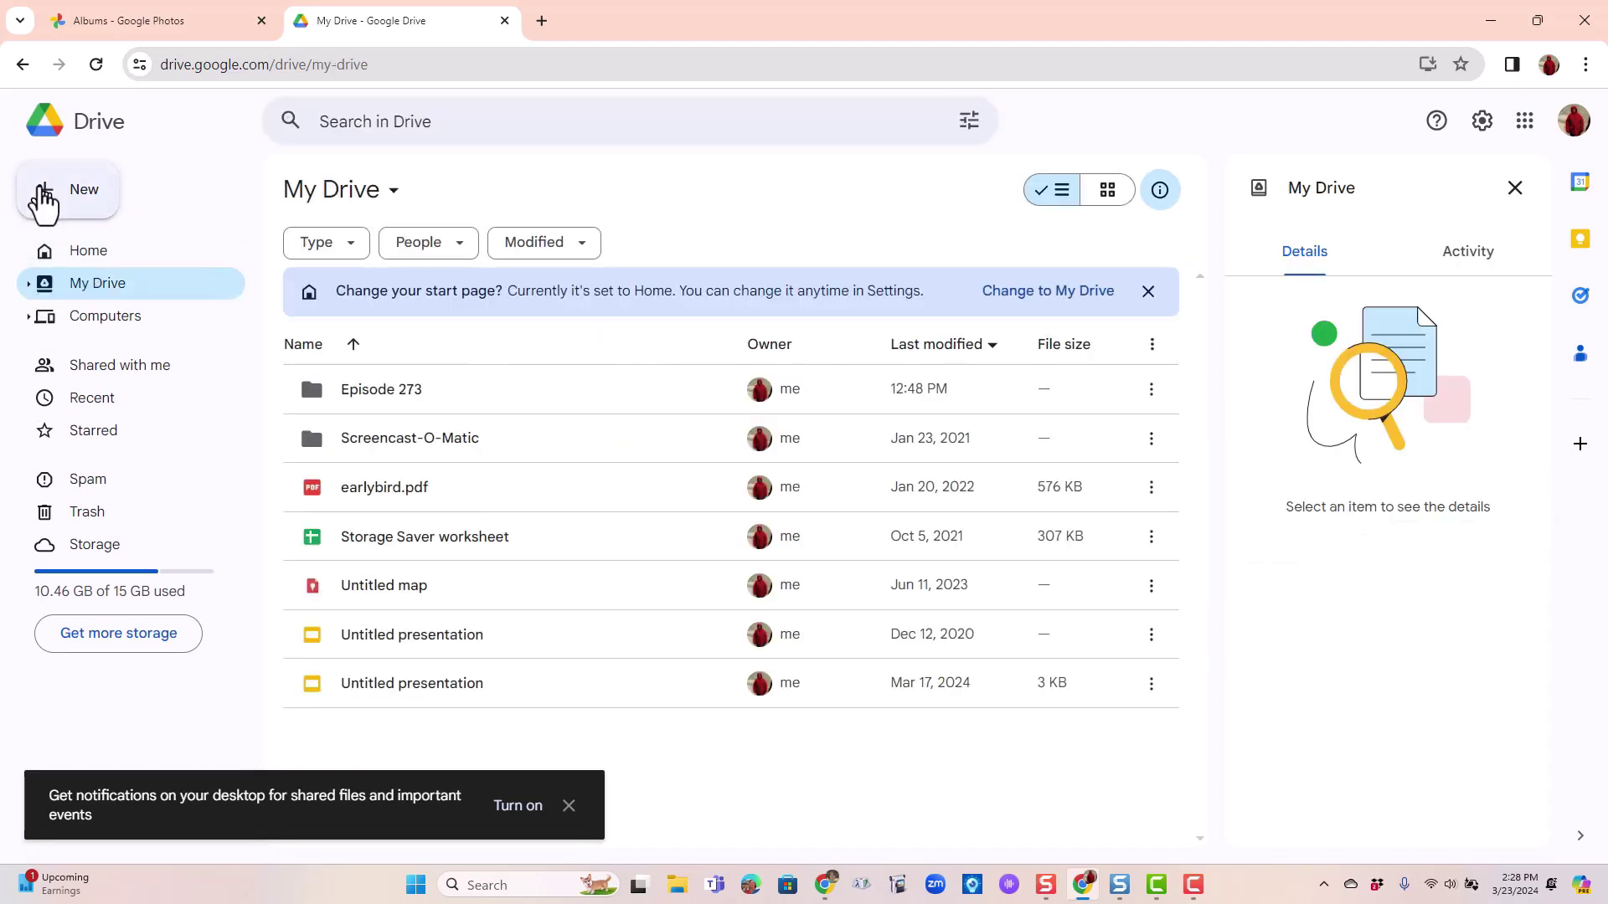
click(42, 199)
click(82, 201)
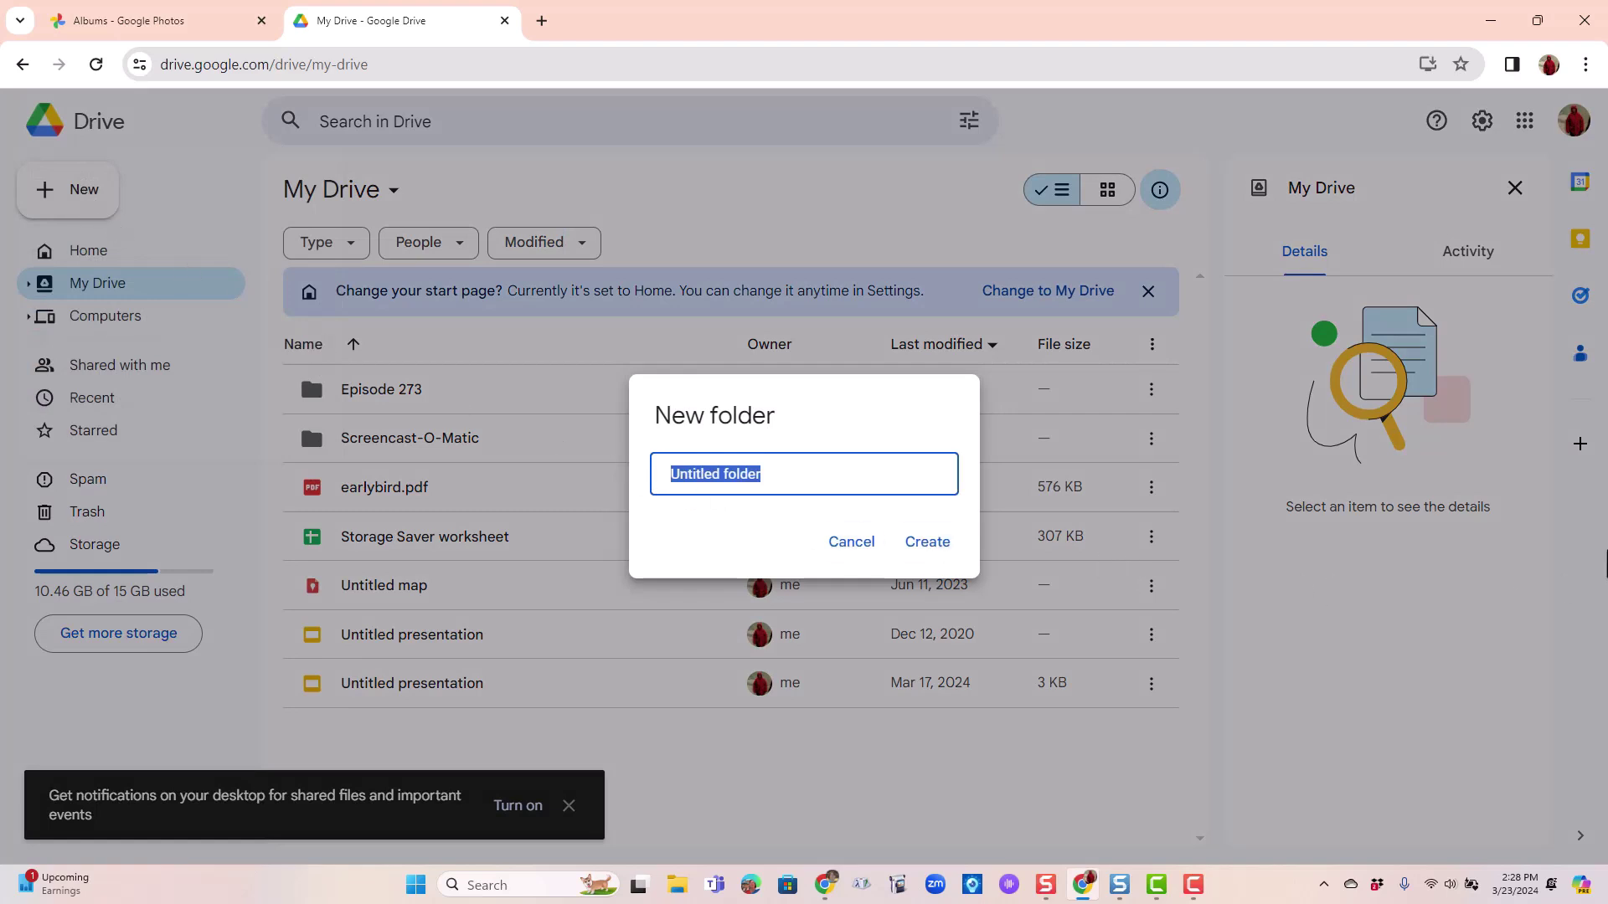
text(Lo)
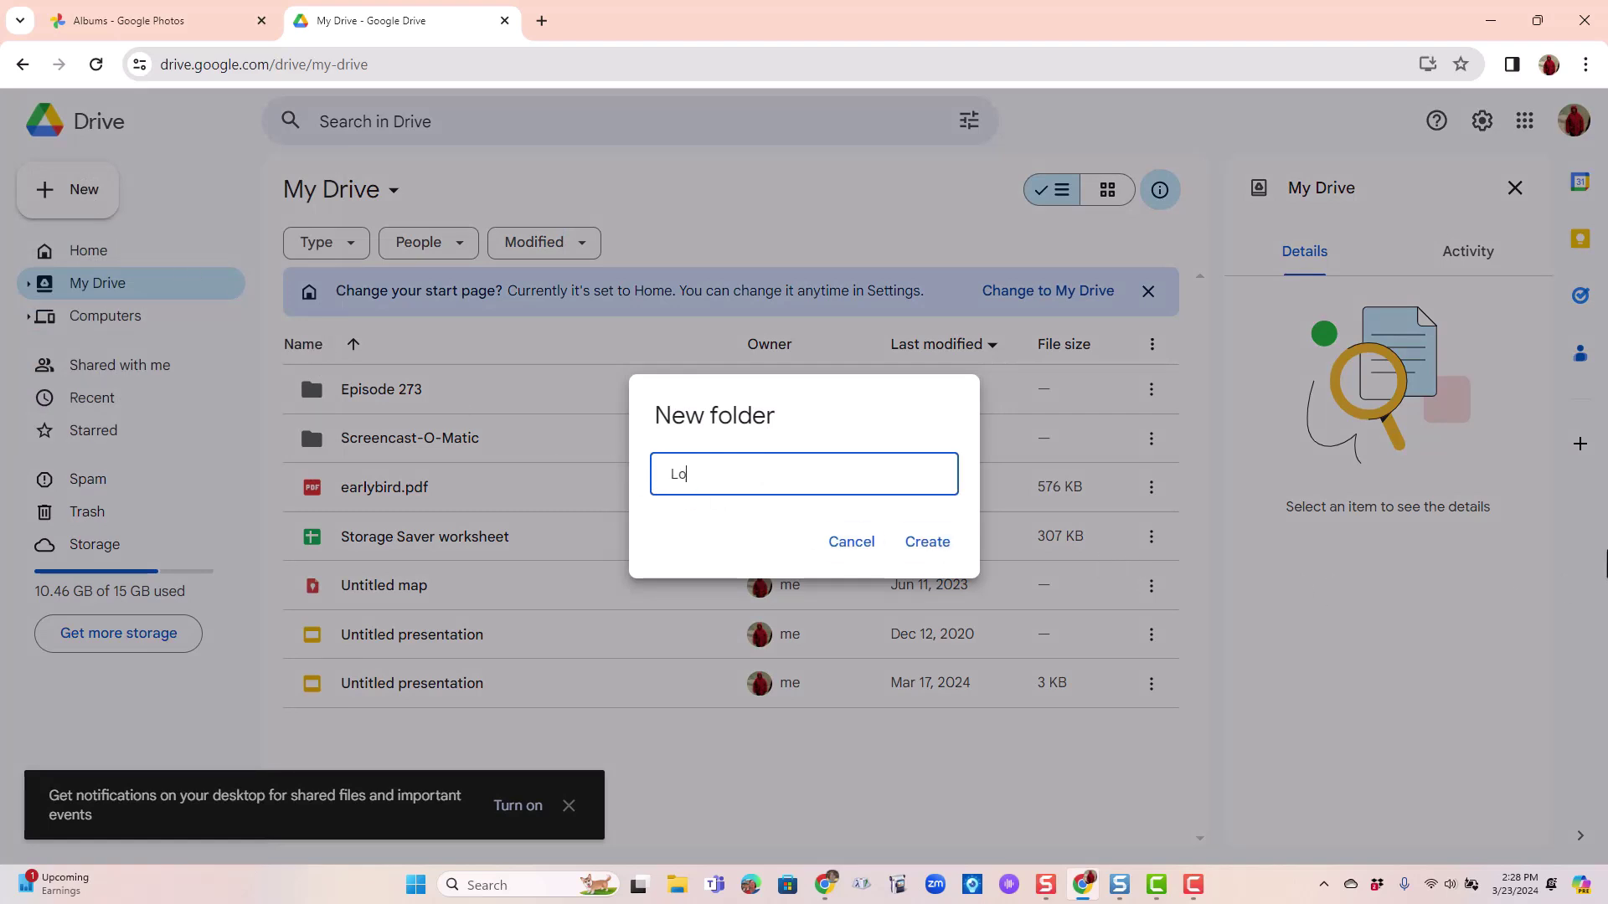
text(ndon Slides)
click(924, 544)
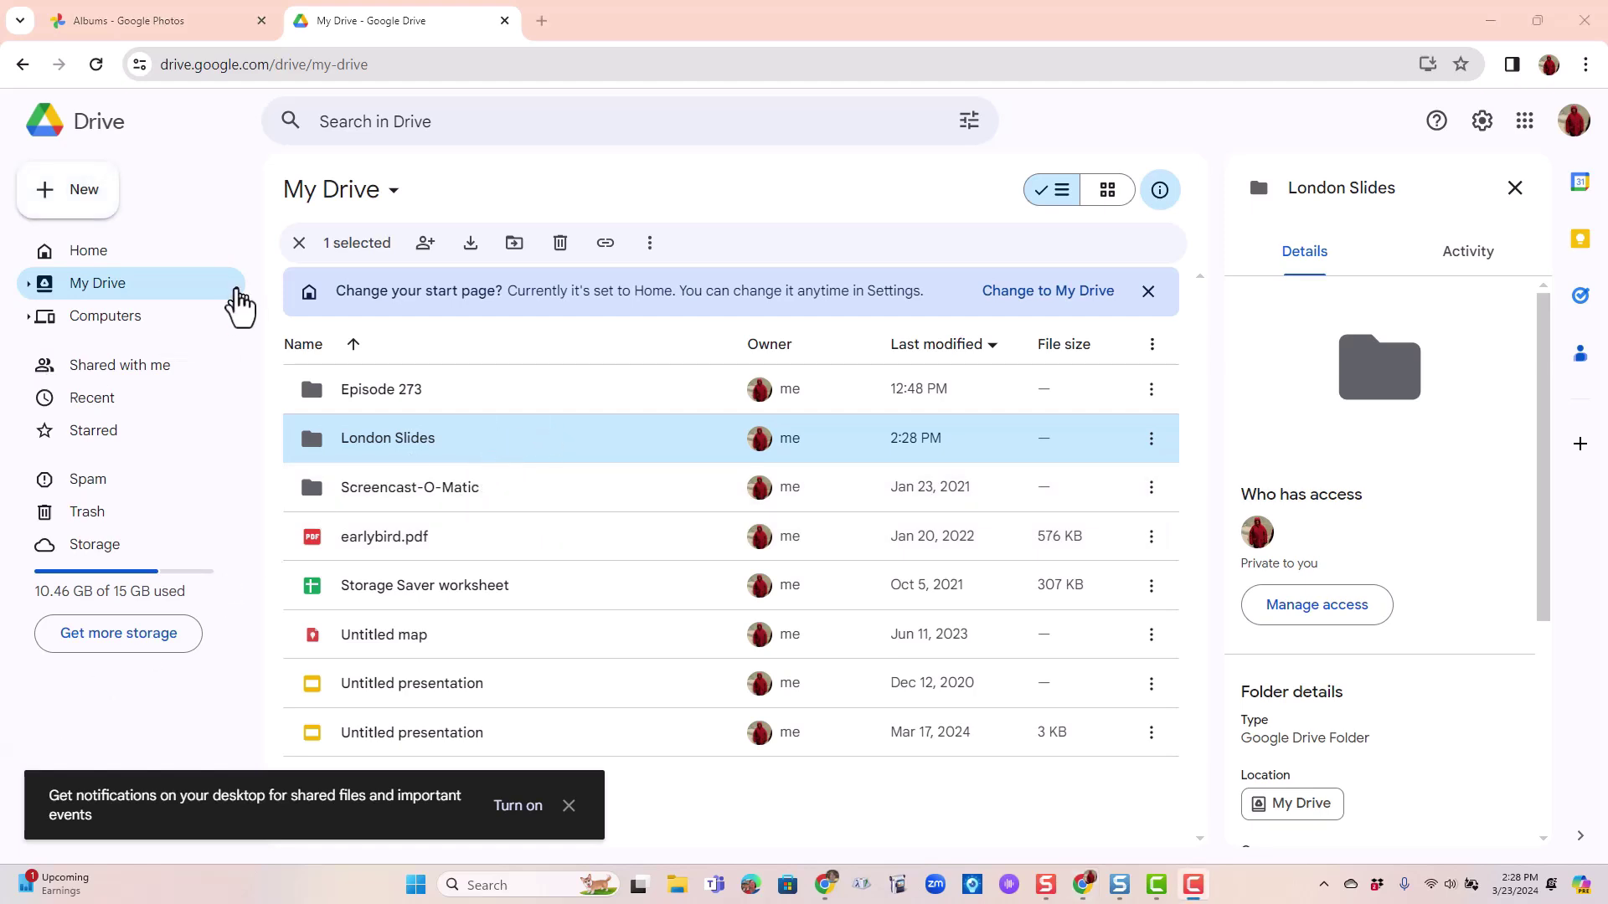
double_click(363, 457)
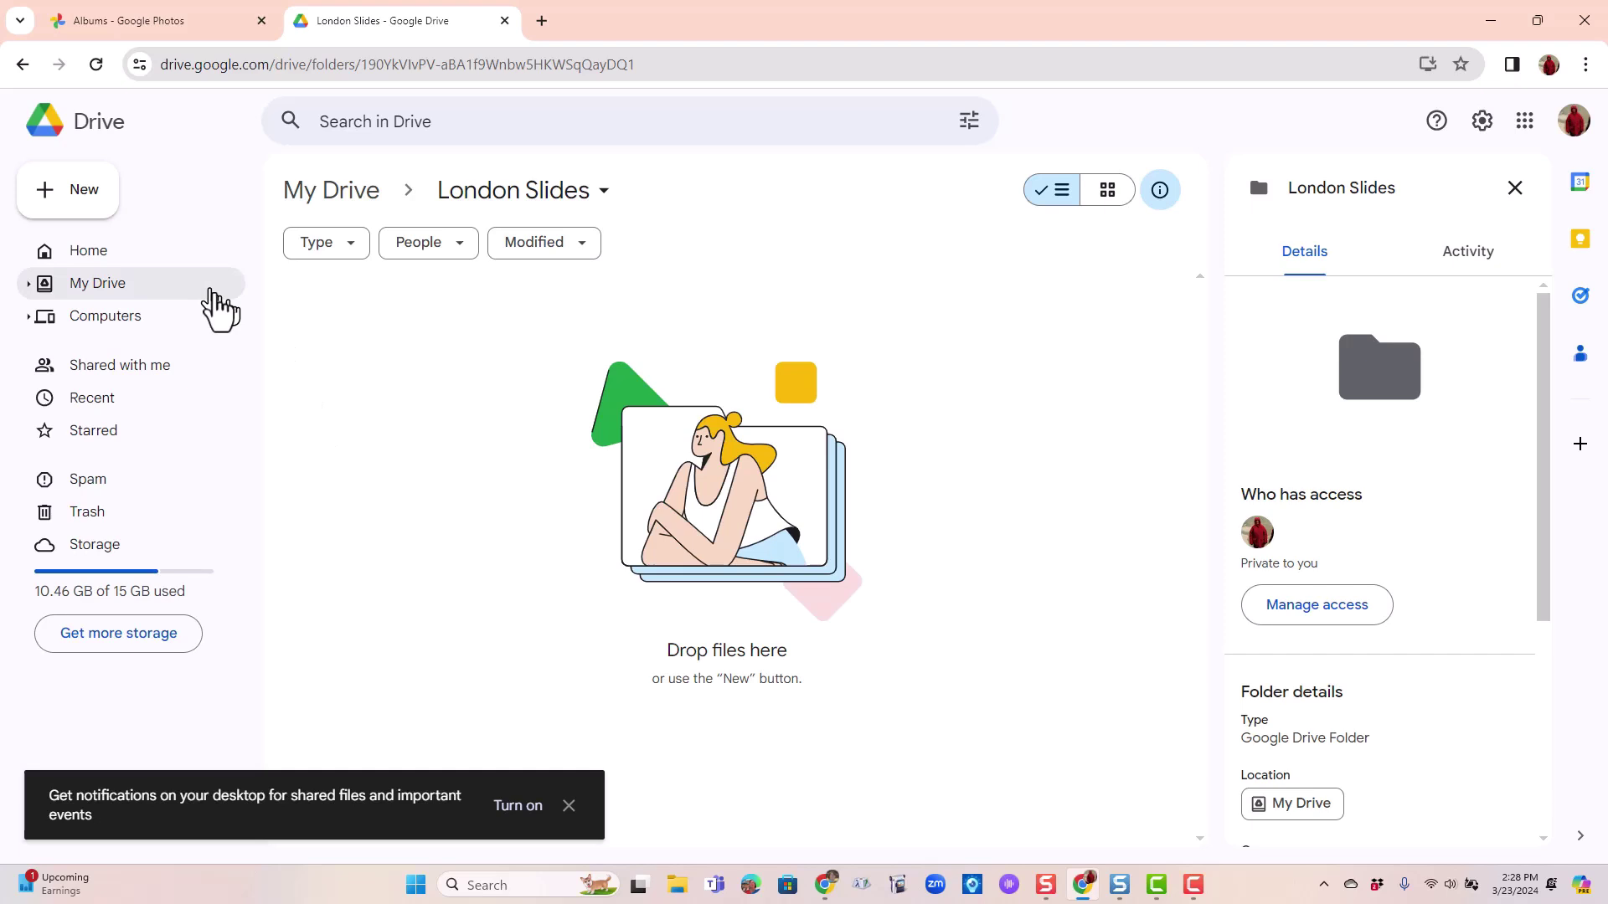
click(57, 201)
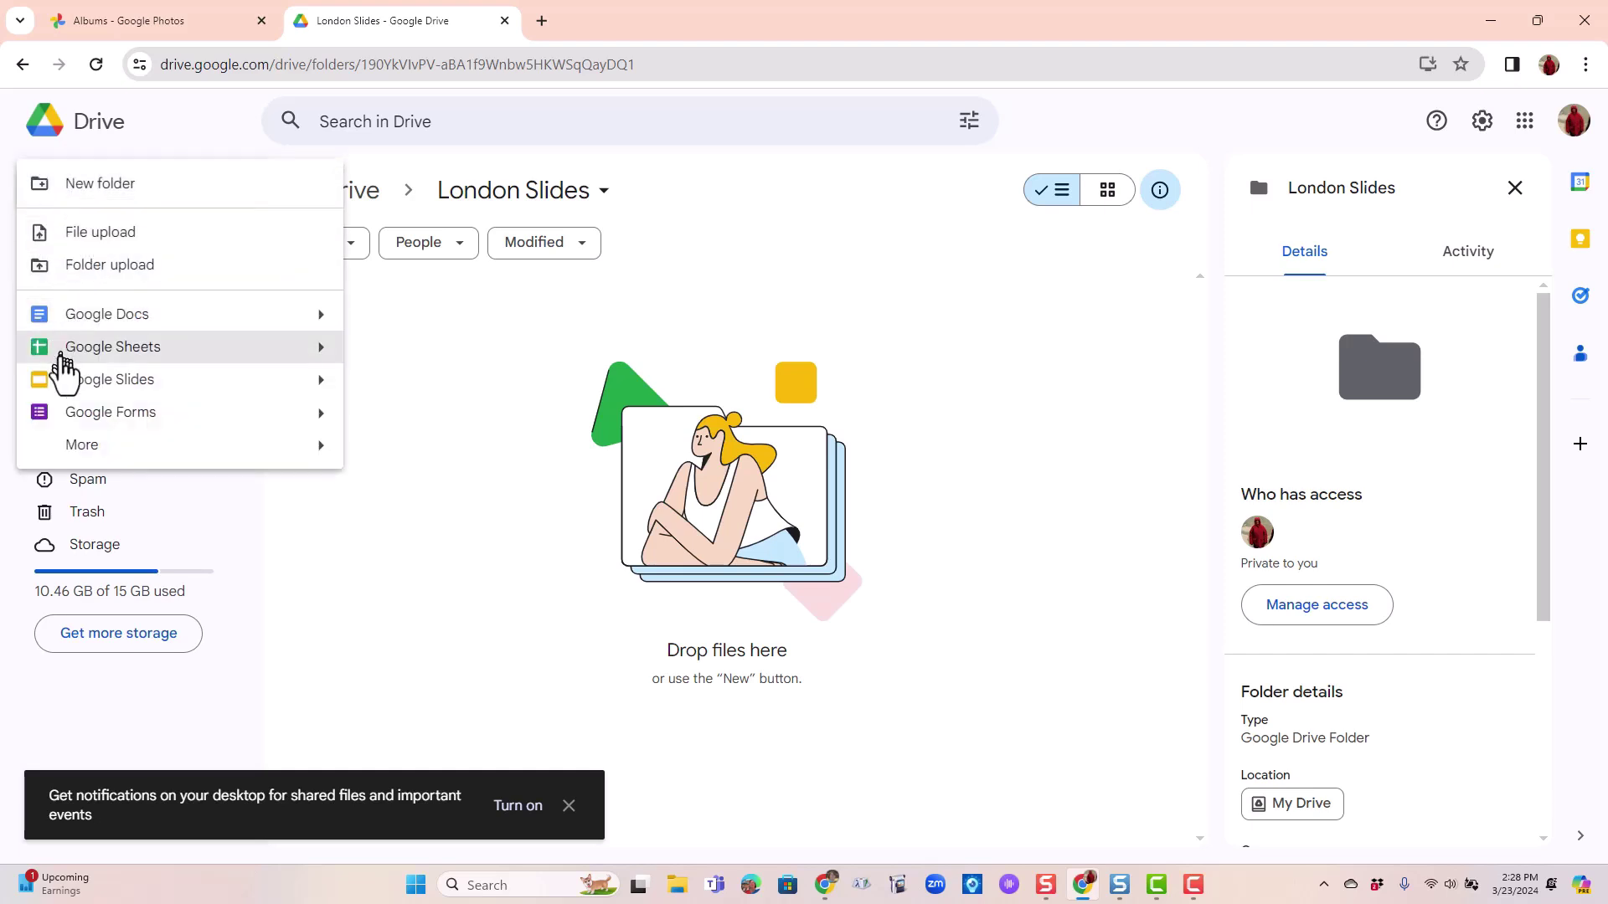
Step: Create a new Google Slides presentation in the folder using the Focus theme
click(280, 391)
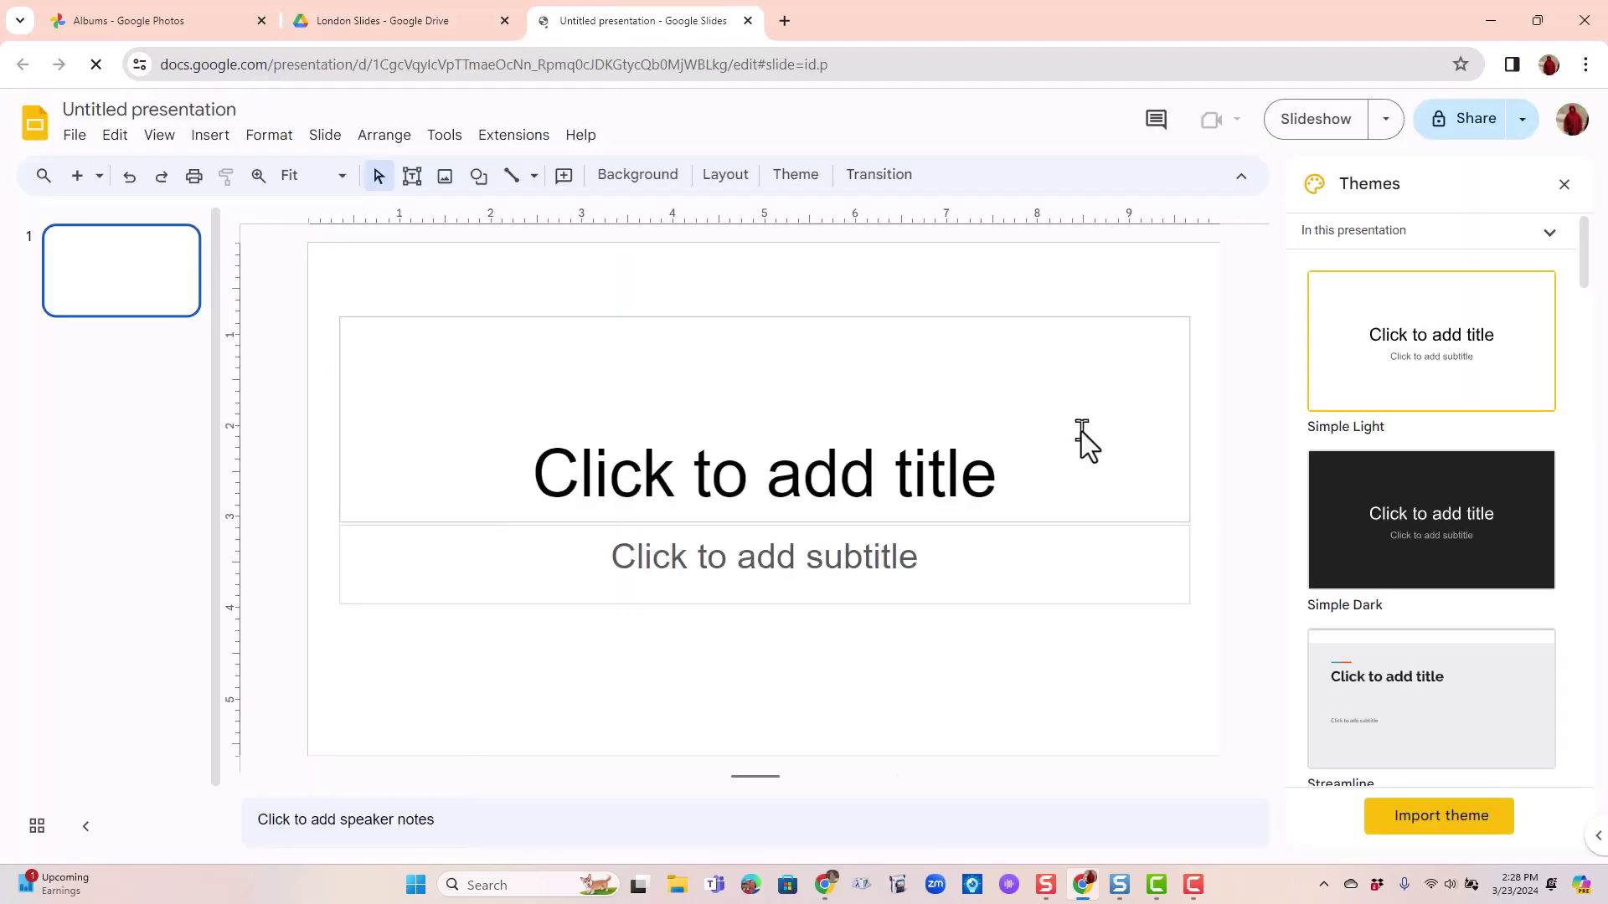
scroll(1406, 486, down, 5)
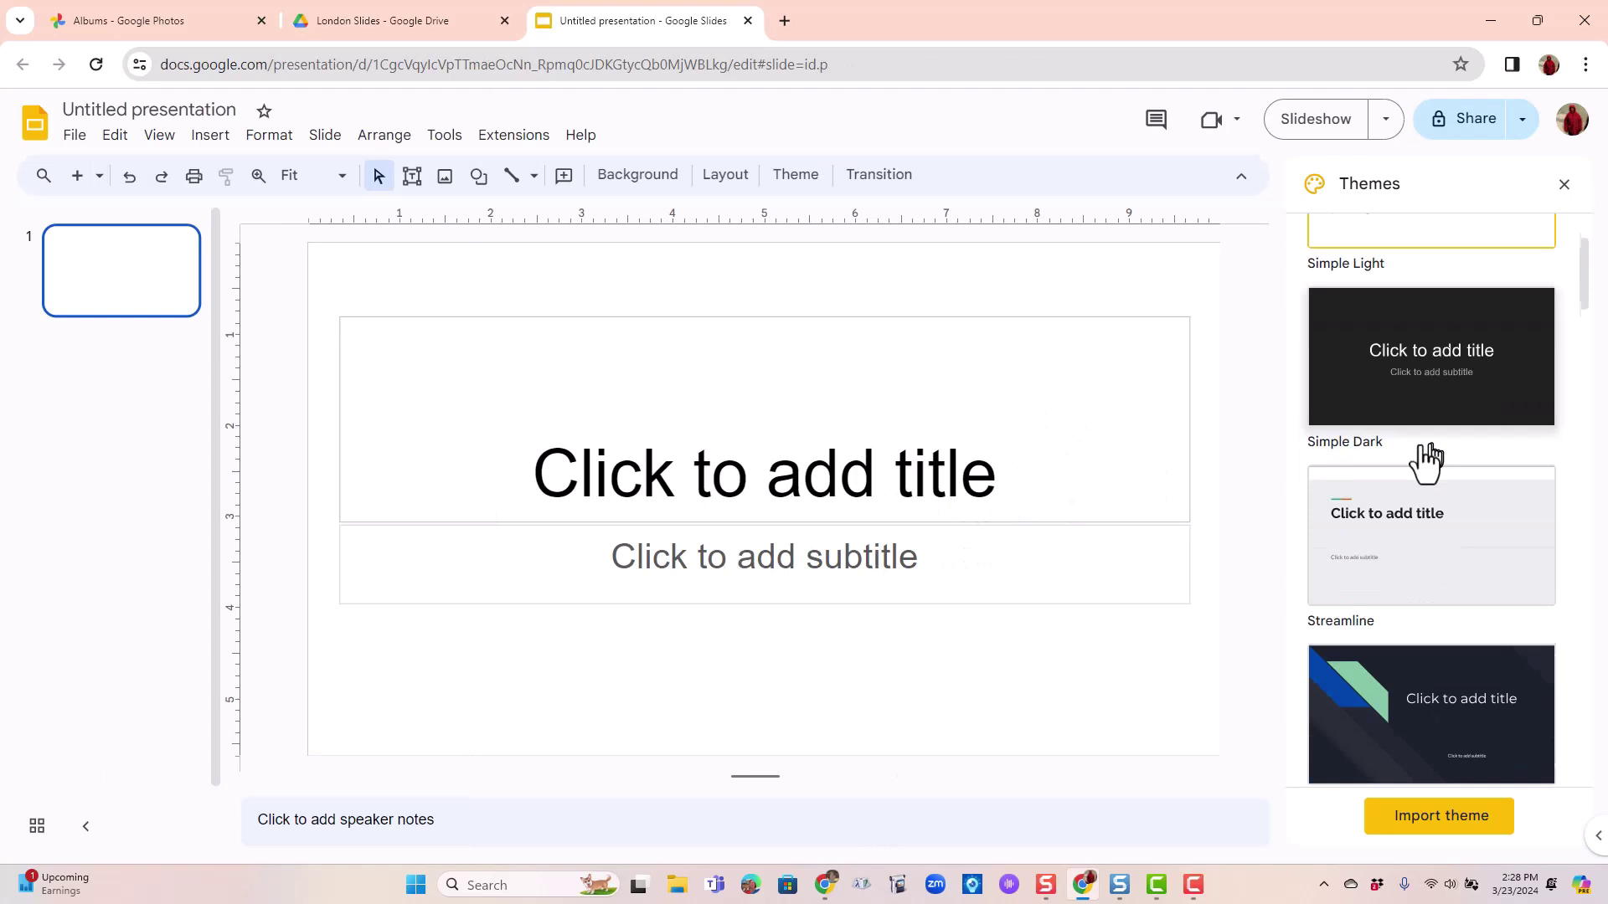
click(1442, 500)
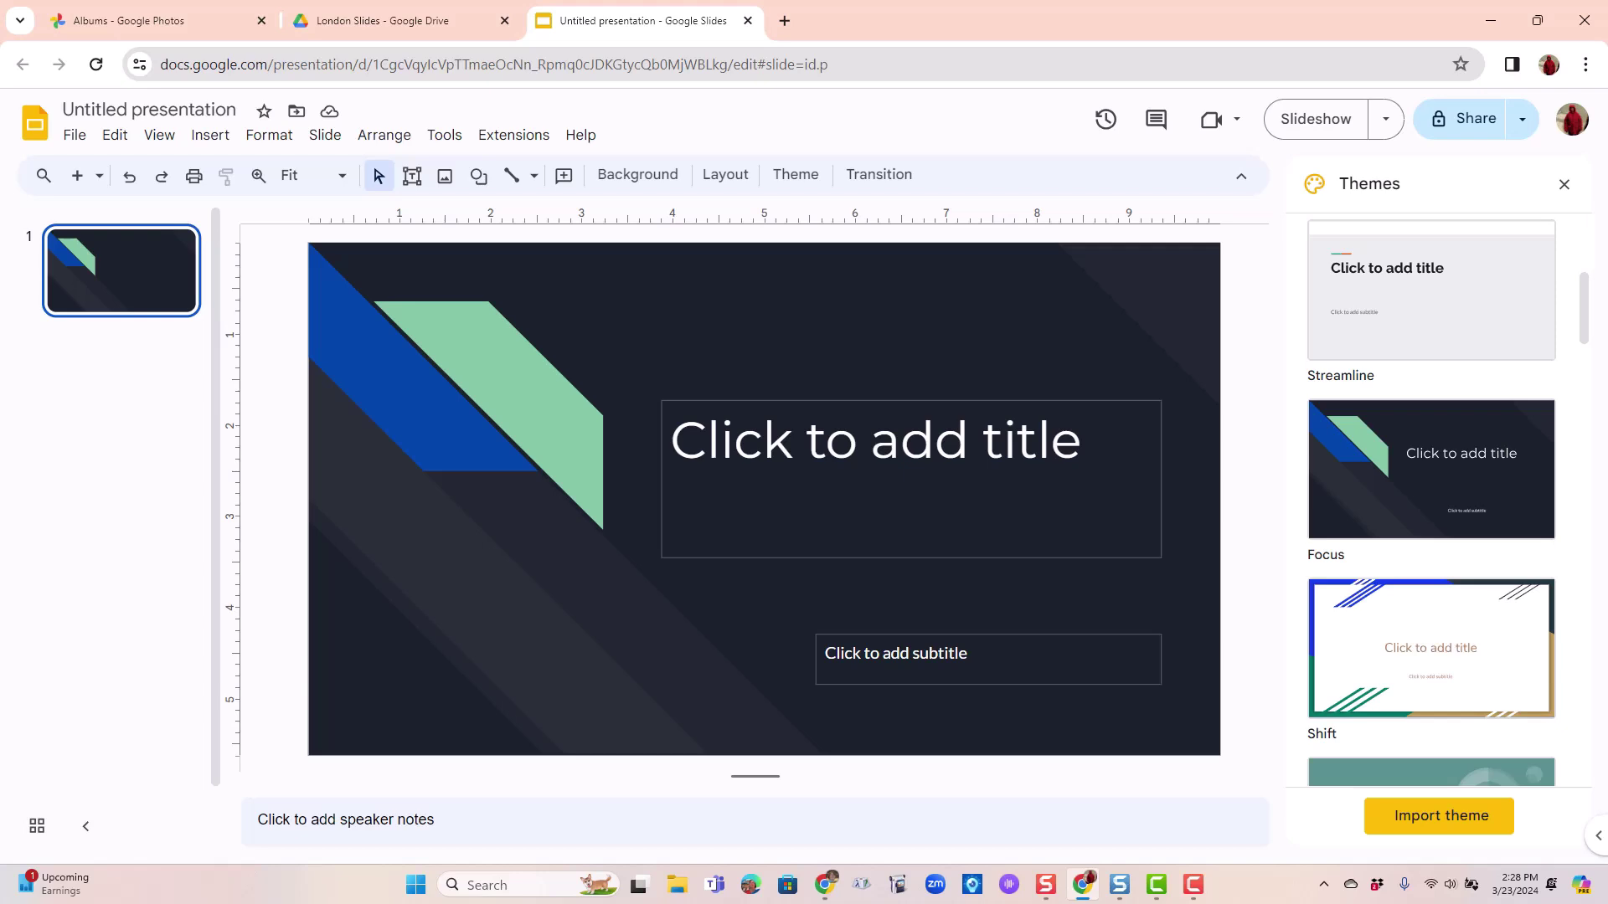
Step: Title the first slide 'Geeks go to London' with the subtitle 'October 2023'
click(940, 470)
text(Geeks go to London)
click(976, 650)
text(October 2023)
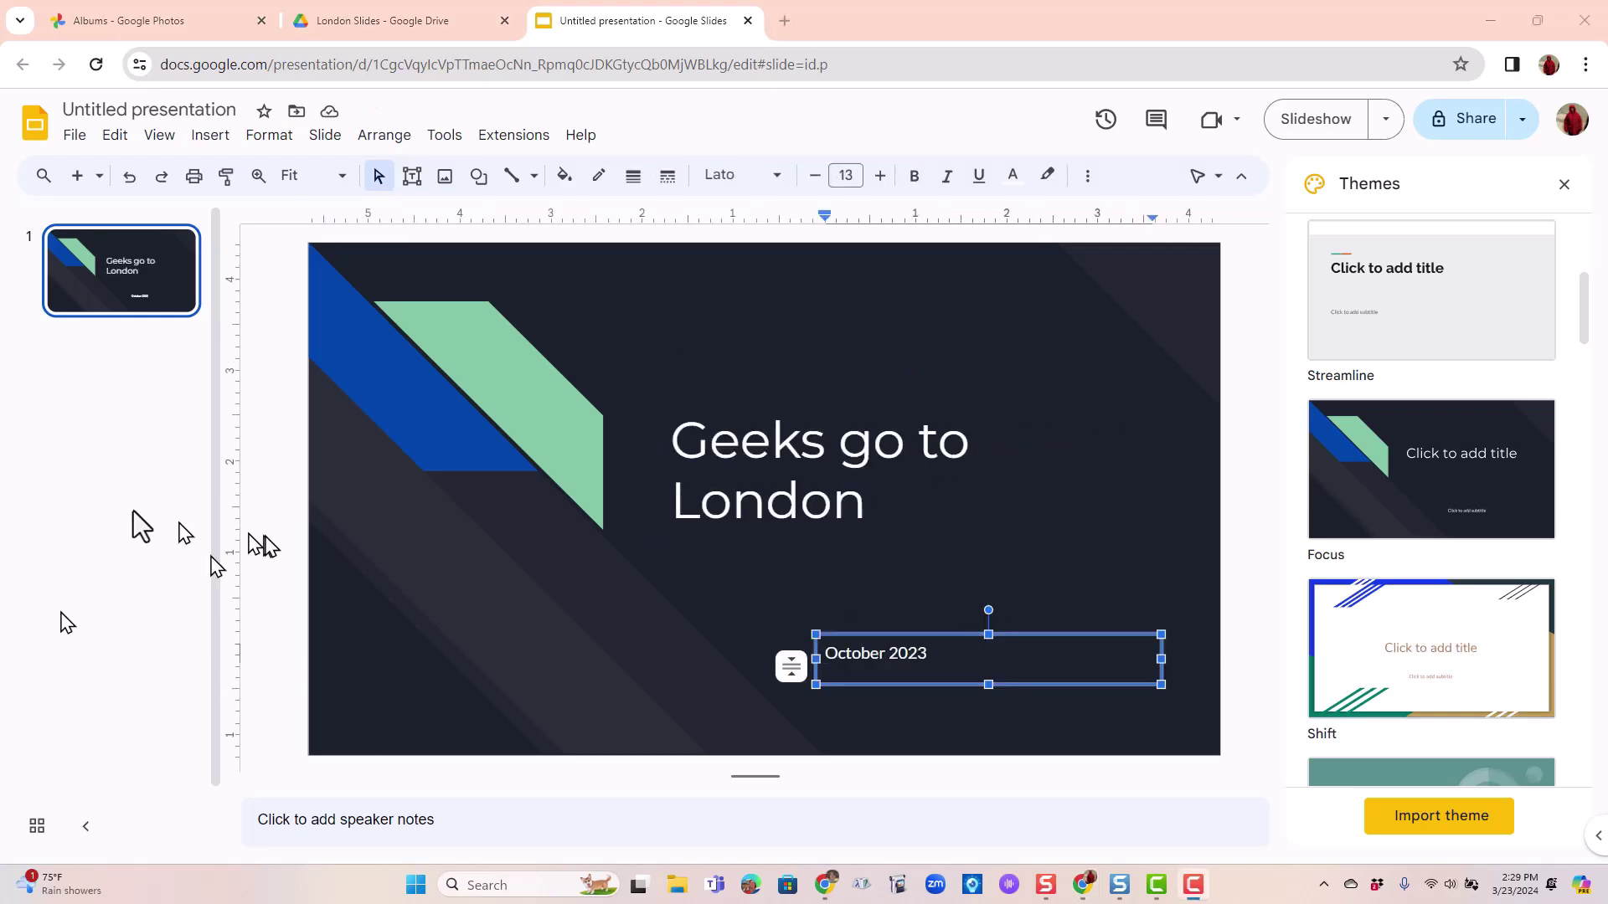
click(149, 22)
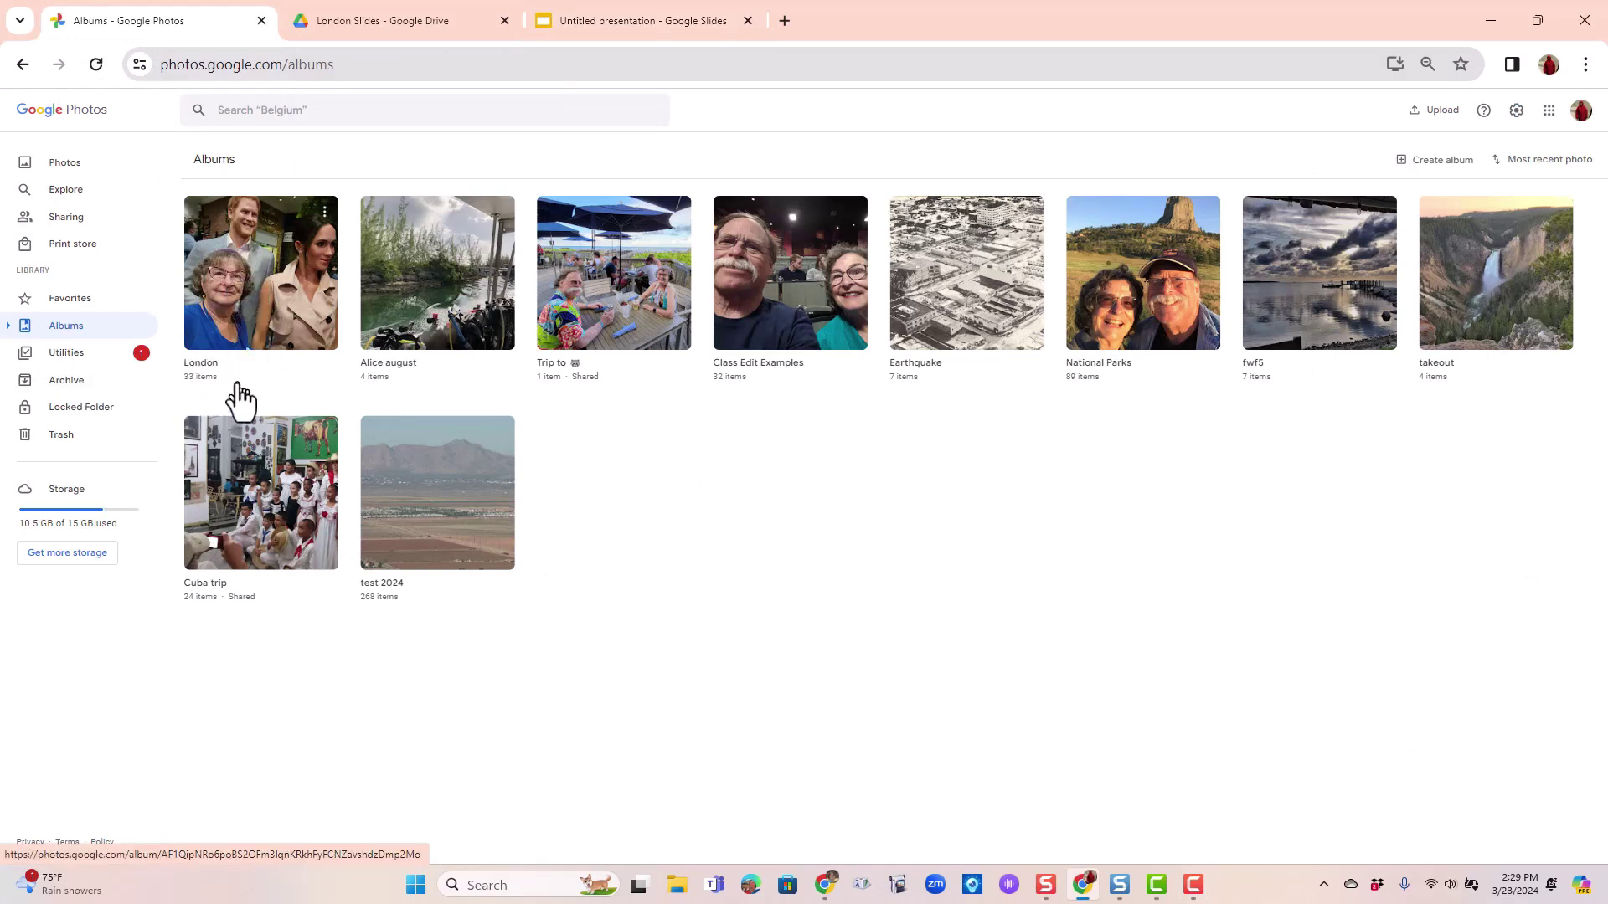
Step: Look through the London album's photos in Google Photos, then return to the presentation
click(269, 278)
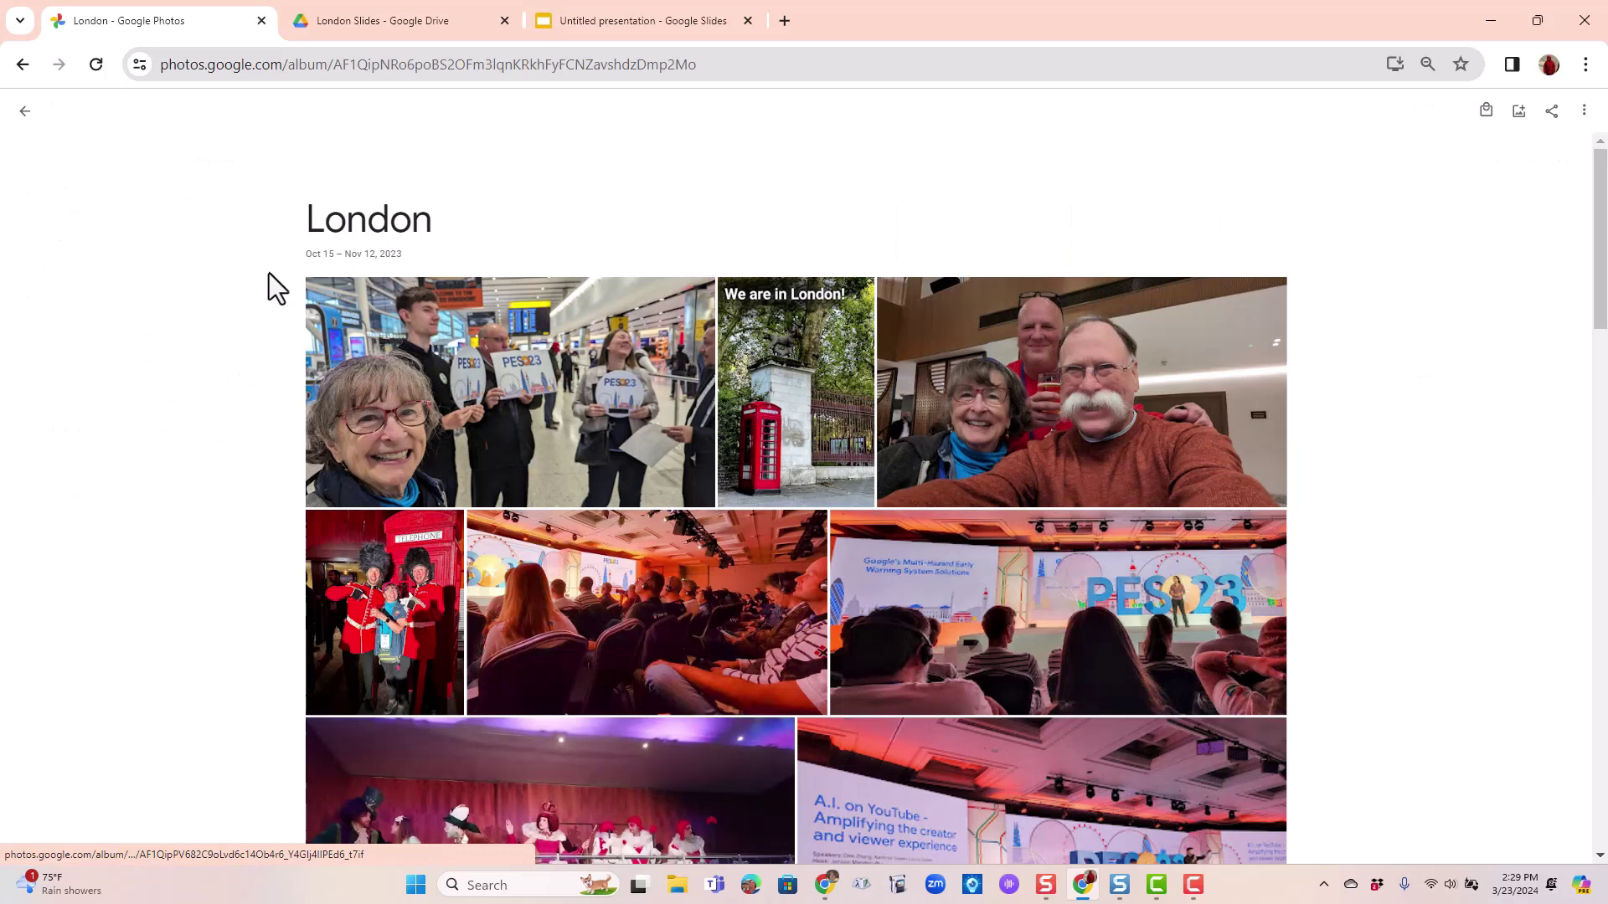
scroll(657, 502, down, 15)
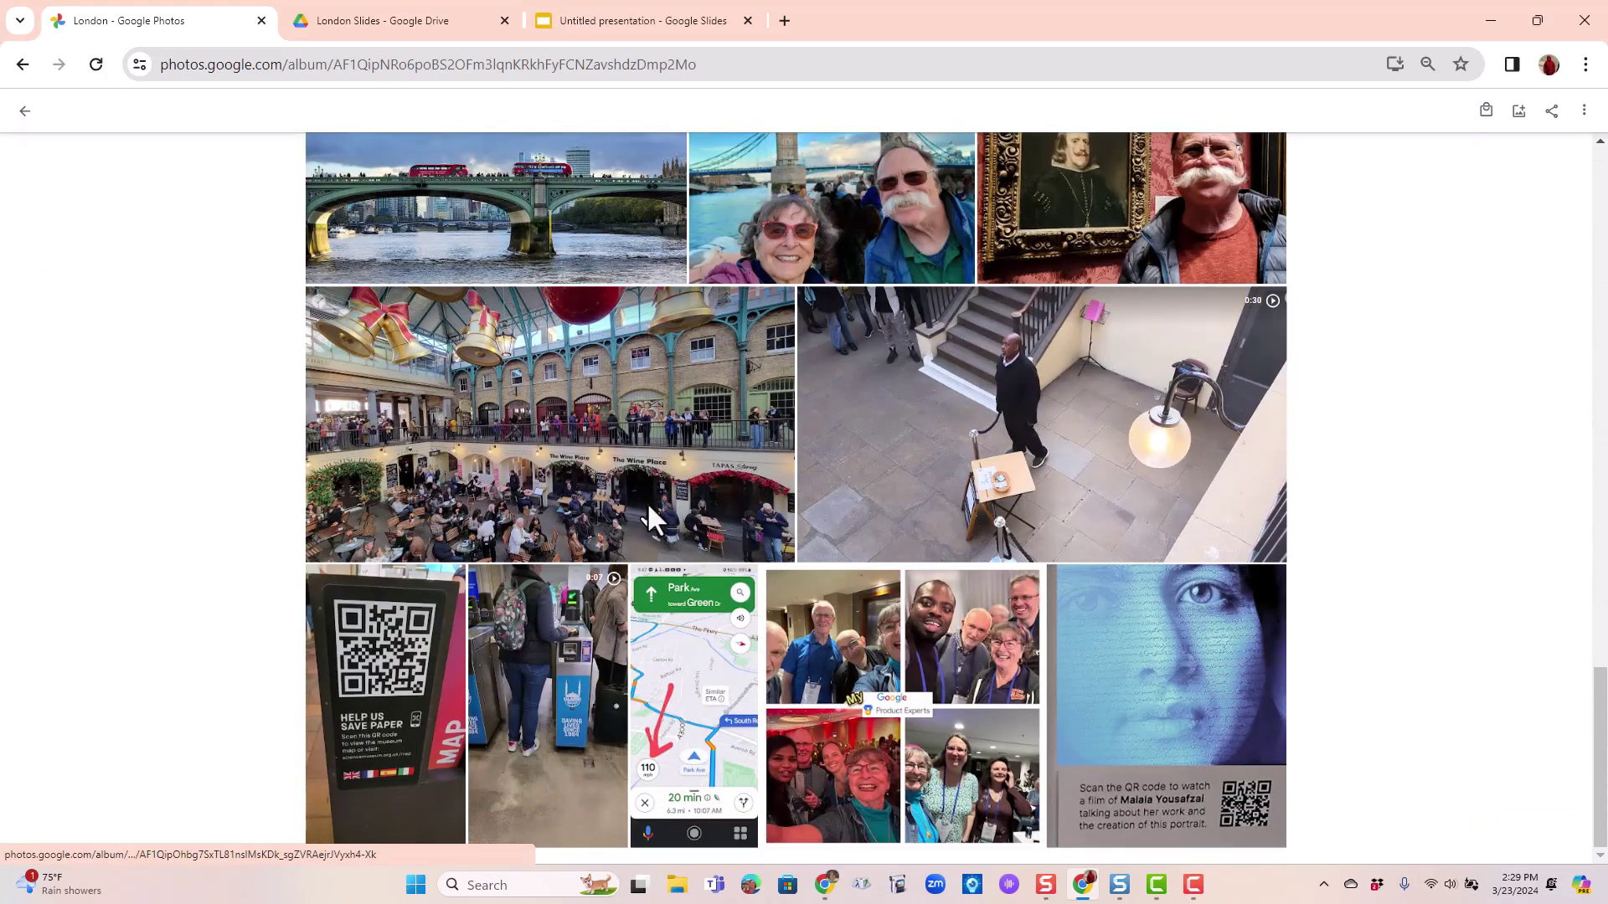
scroll(646, 500, up, 15)
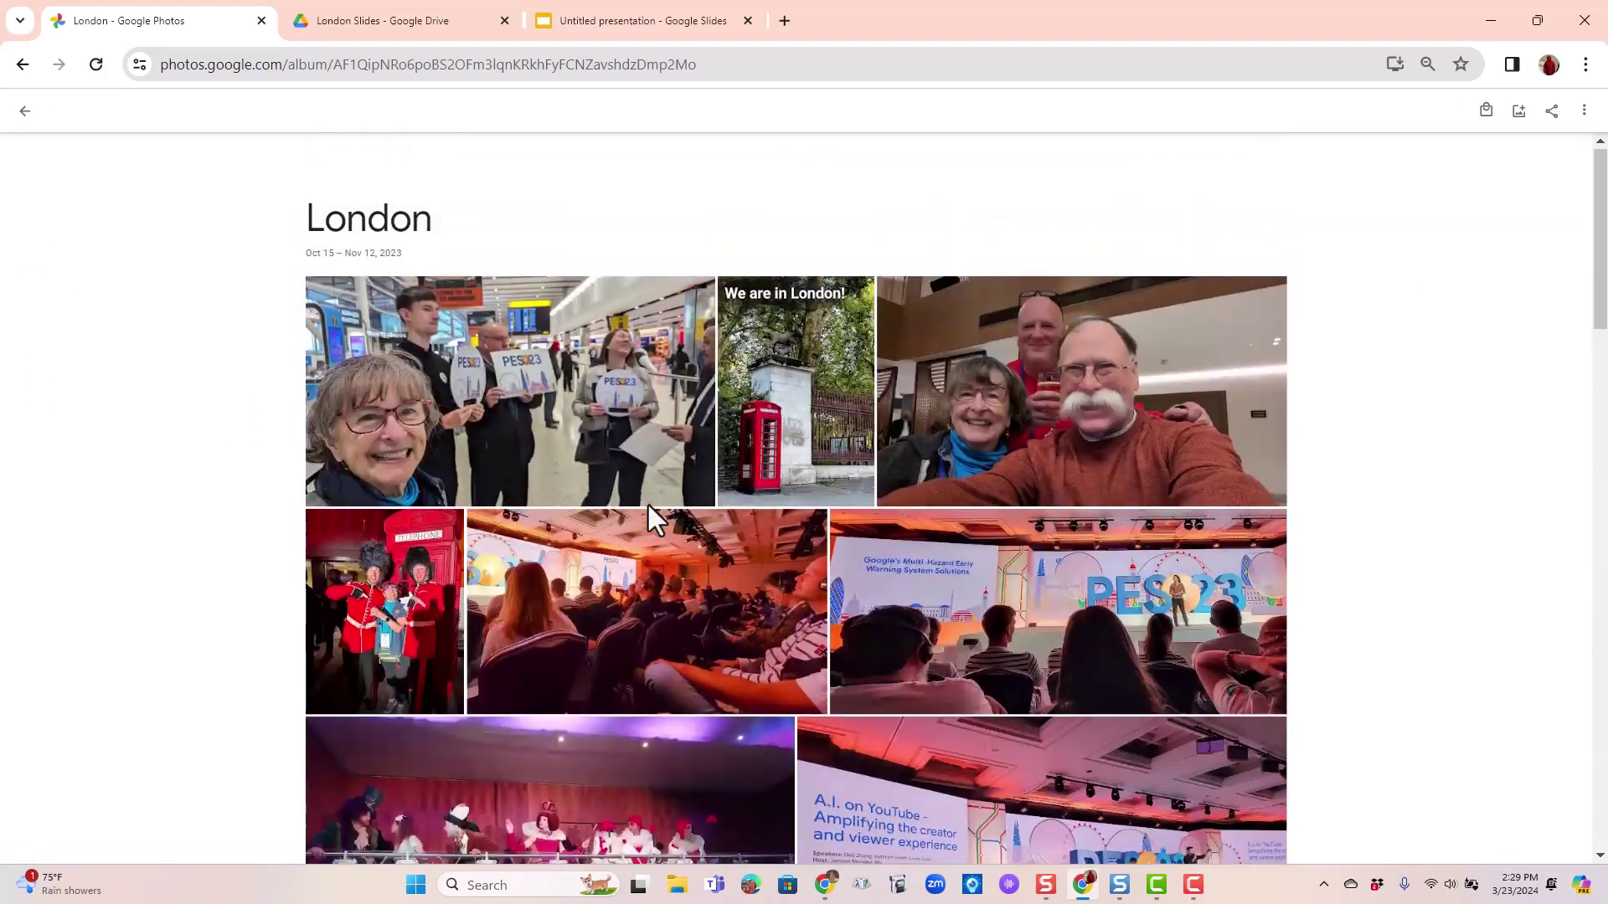
click(612, 21)
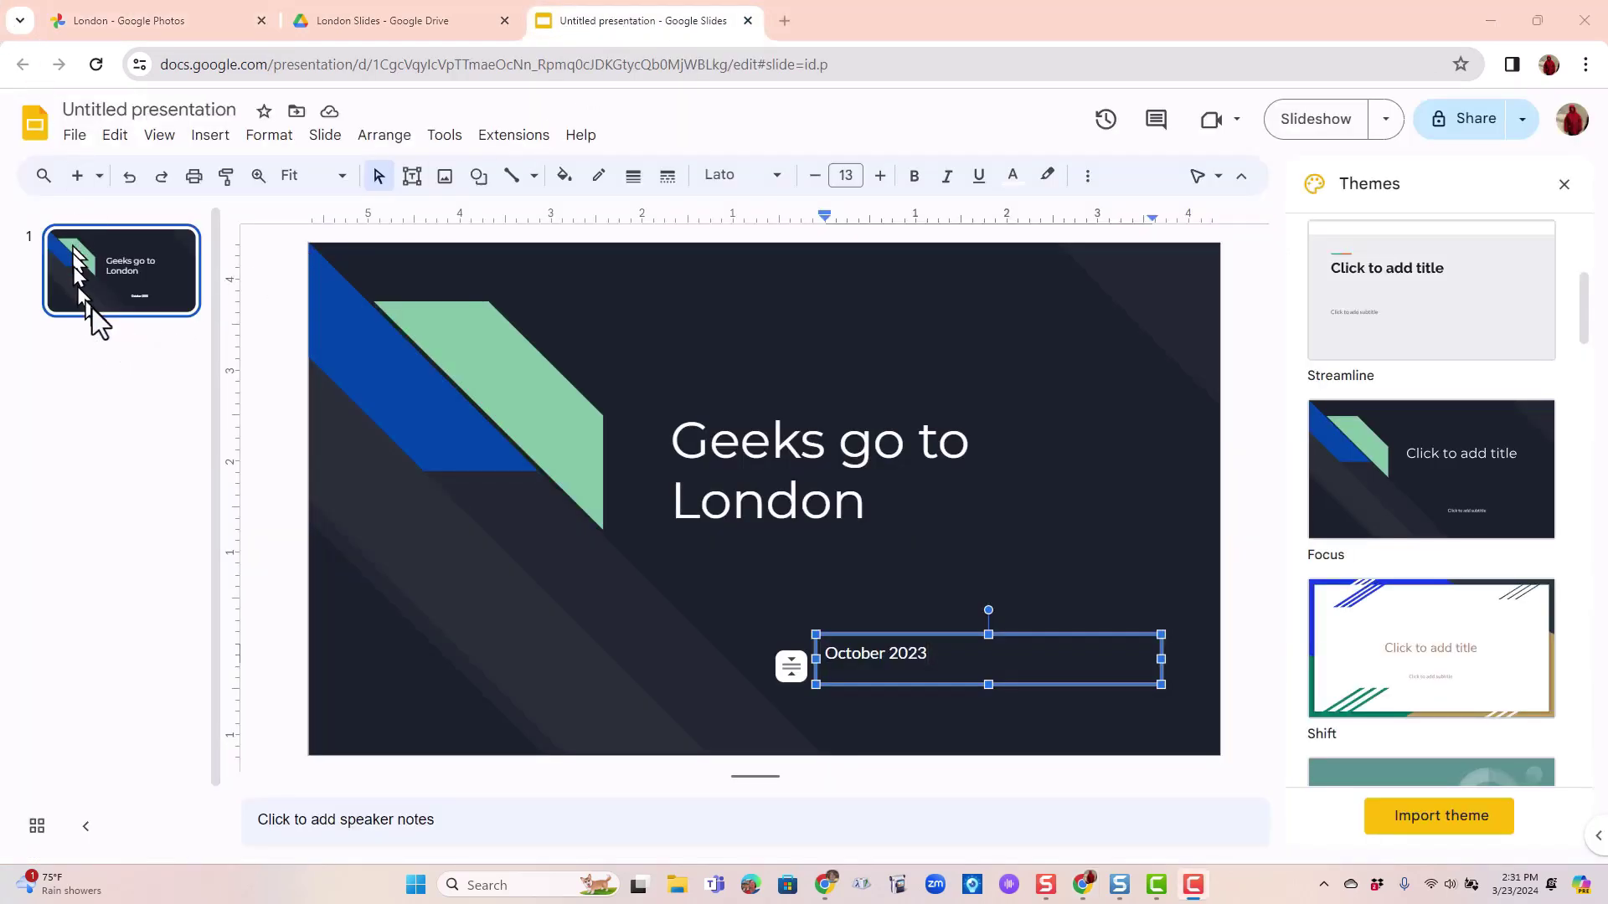
click(124, 328)
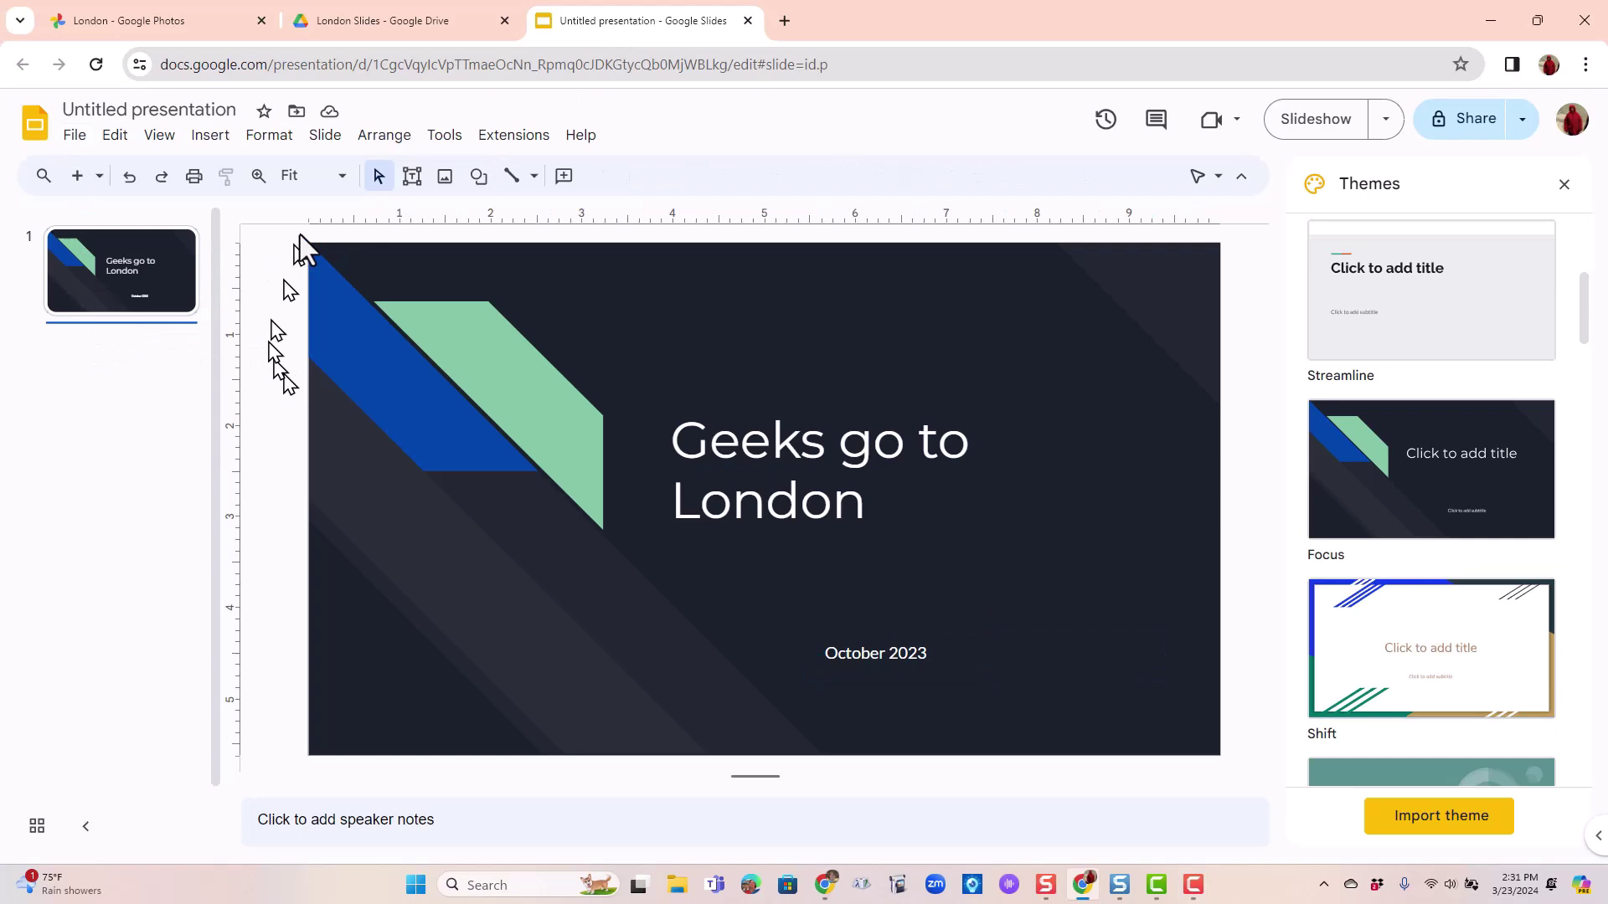
click(328, 136)
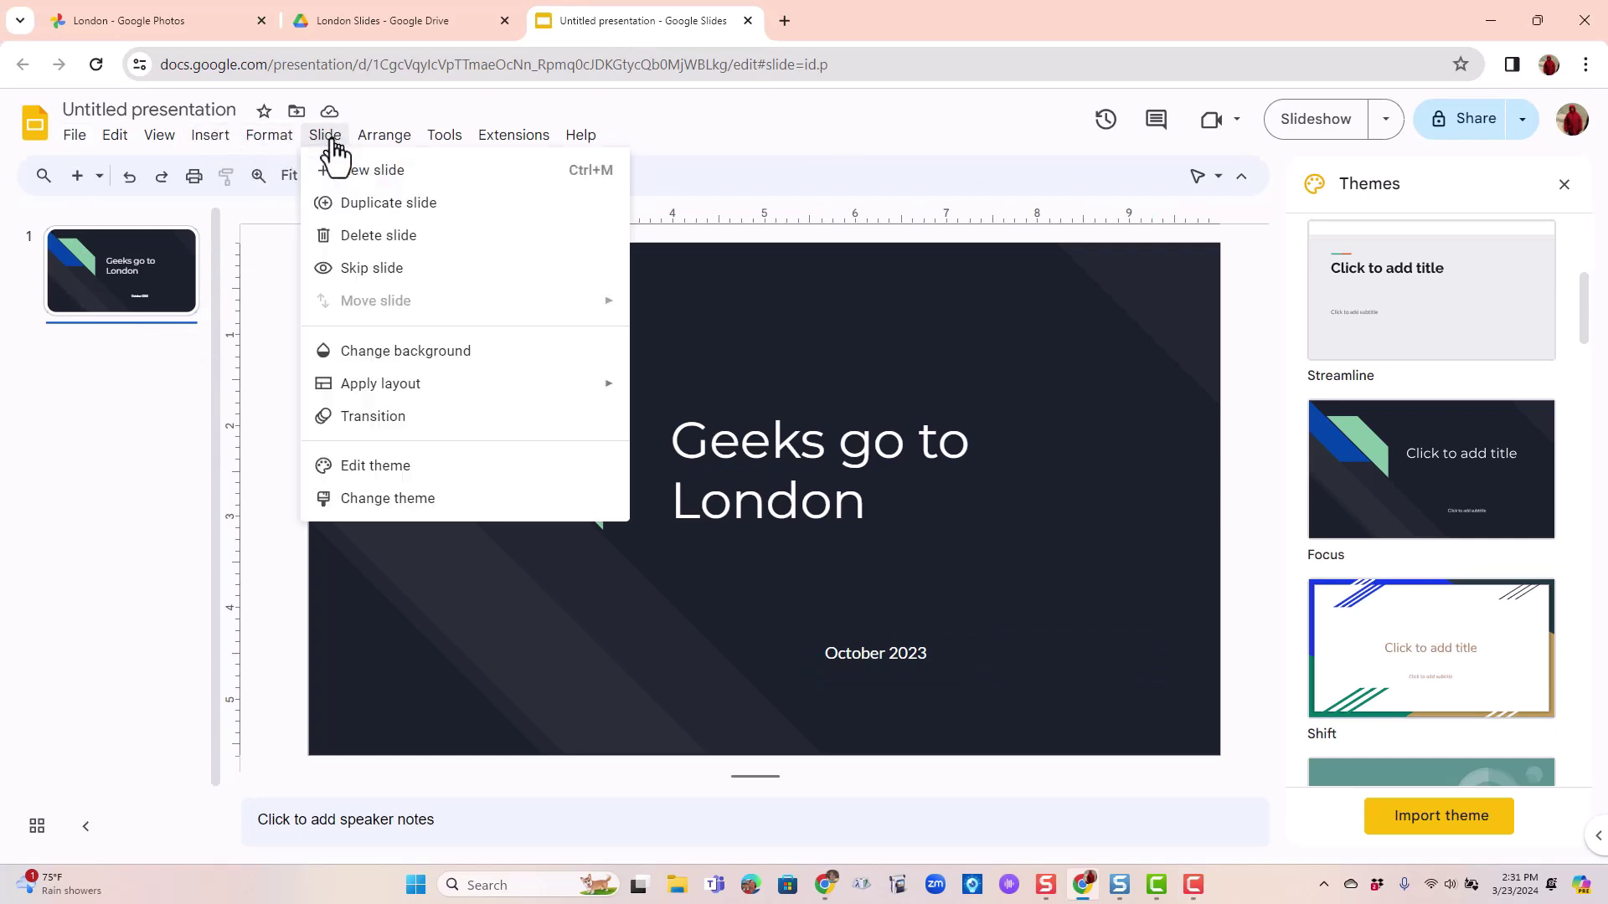
click(342, 173)
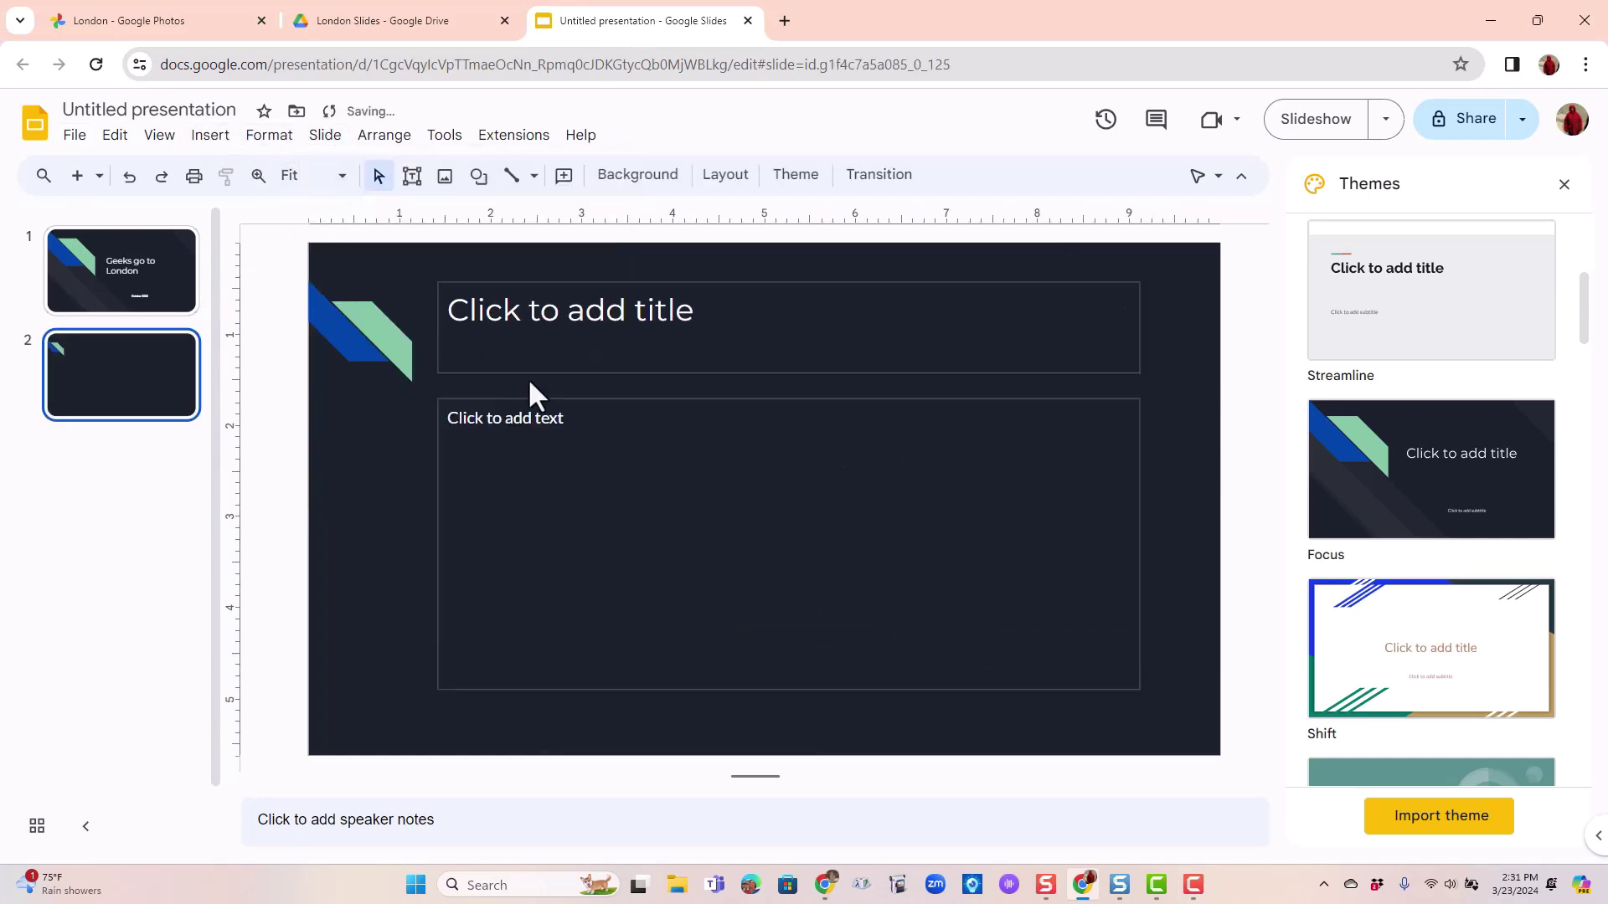
click(209, 137)
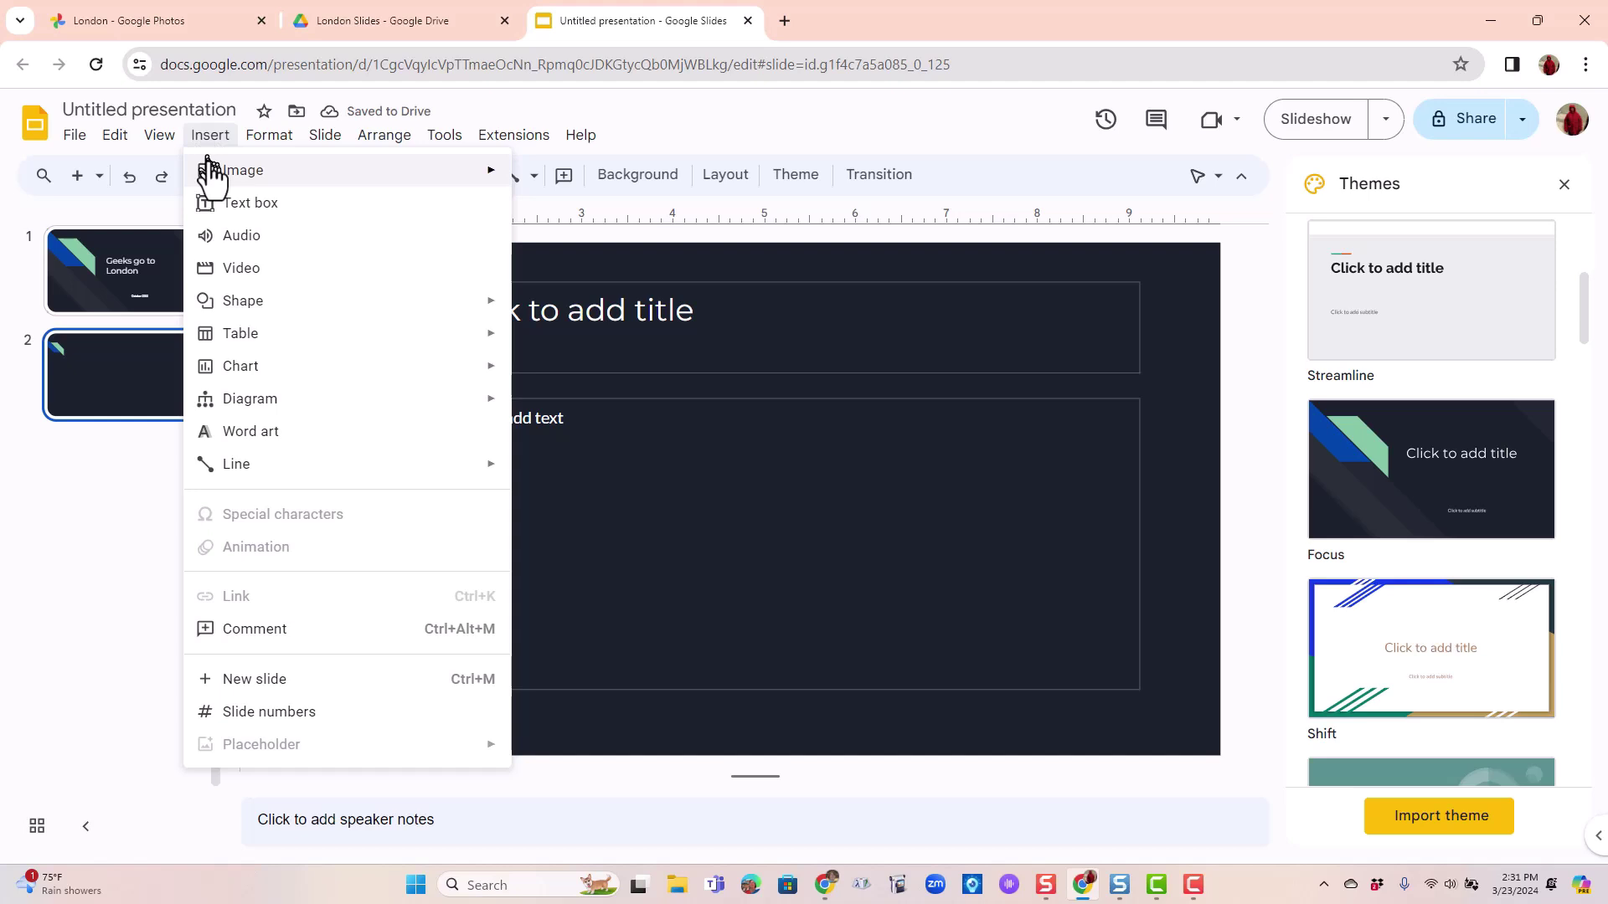
mouse_move(214, 174)
click(572, 325)
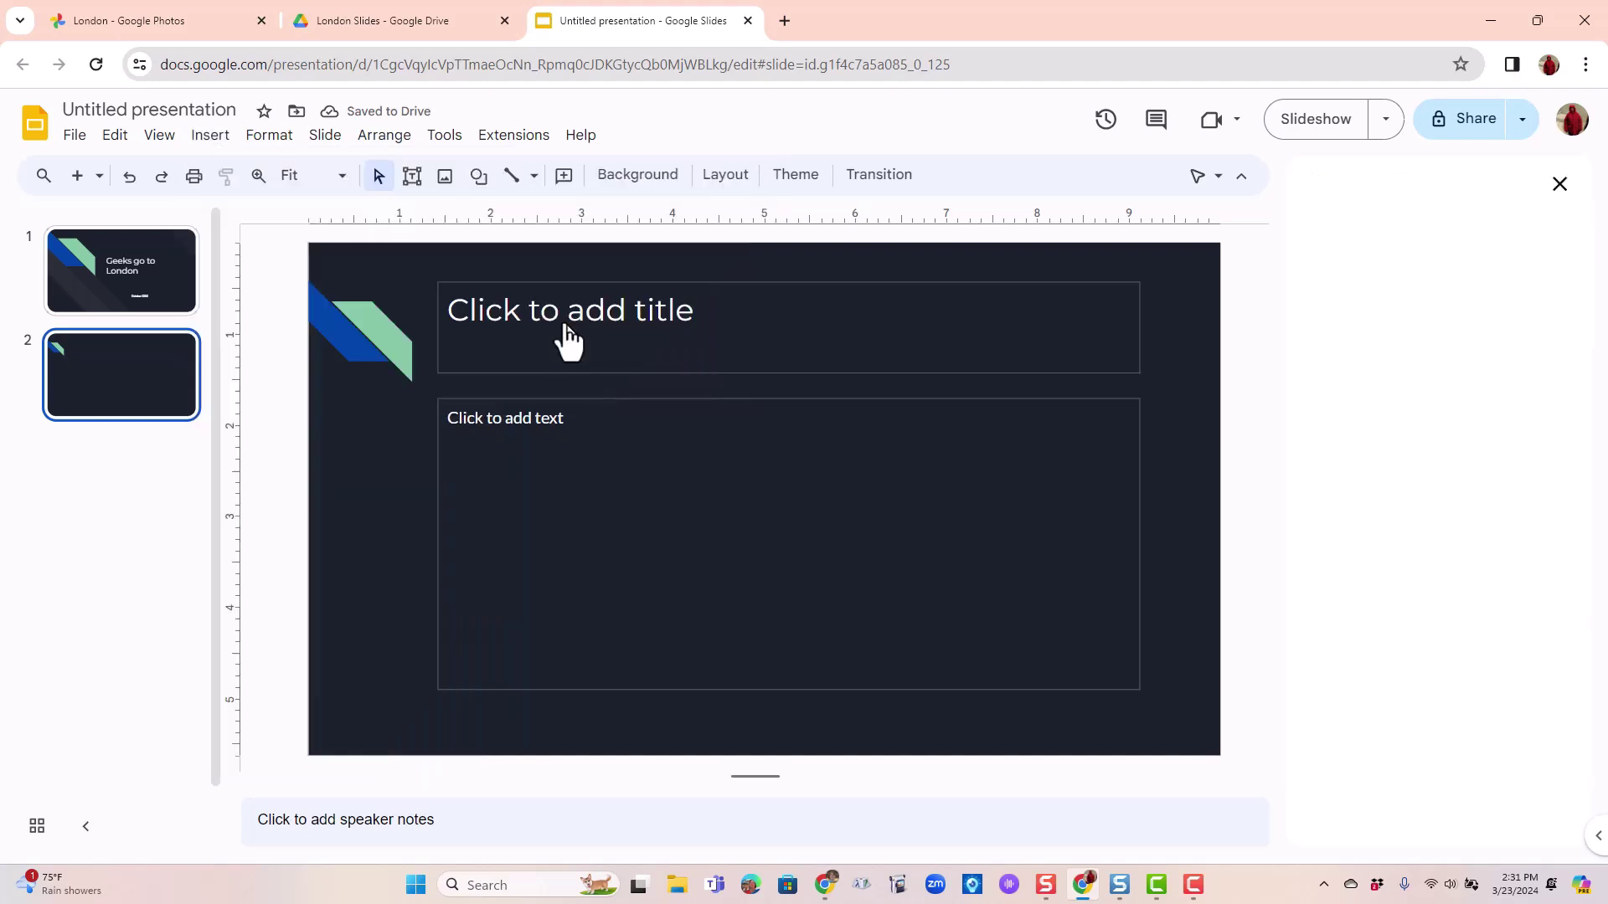
click(1425, 249)
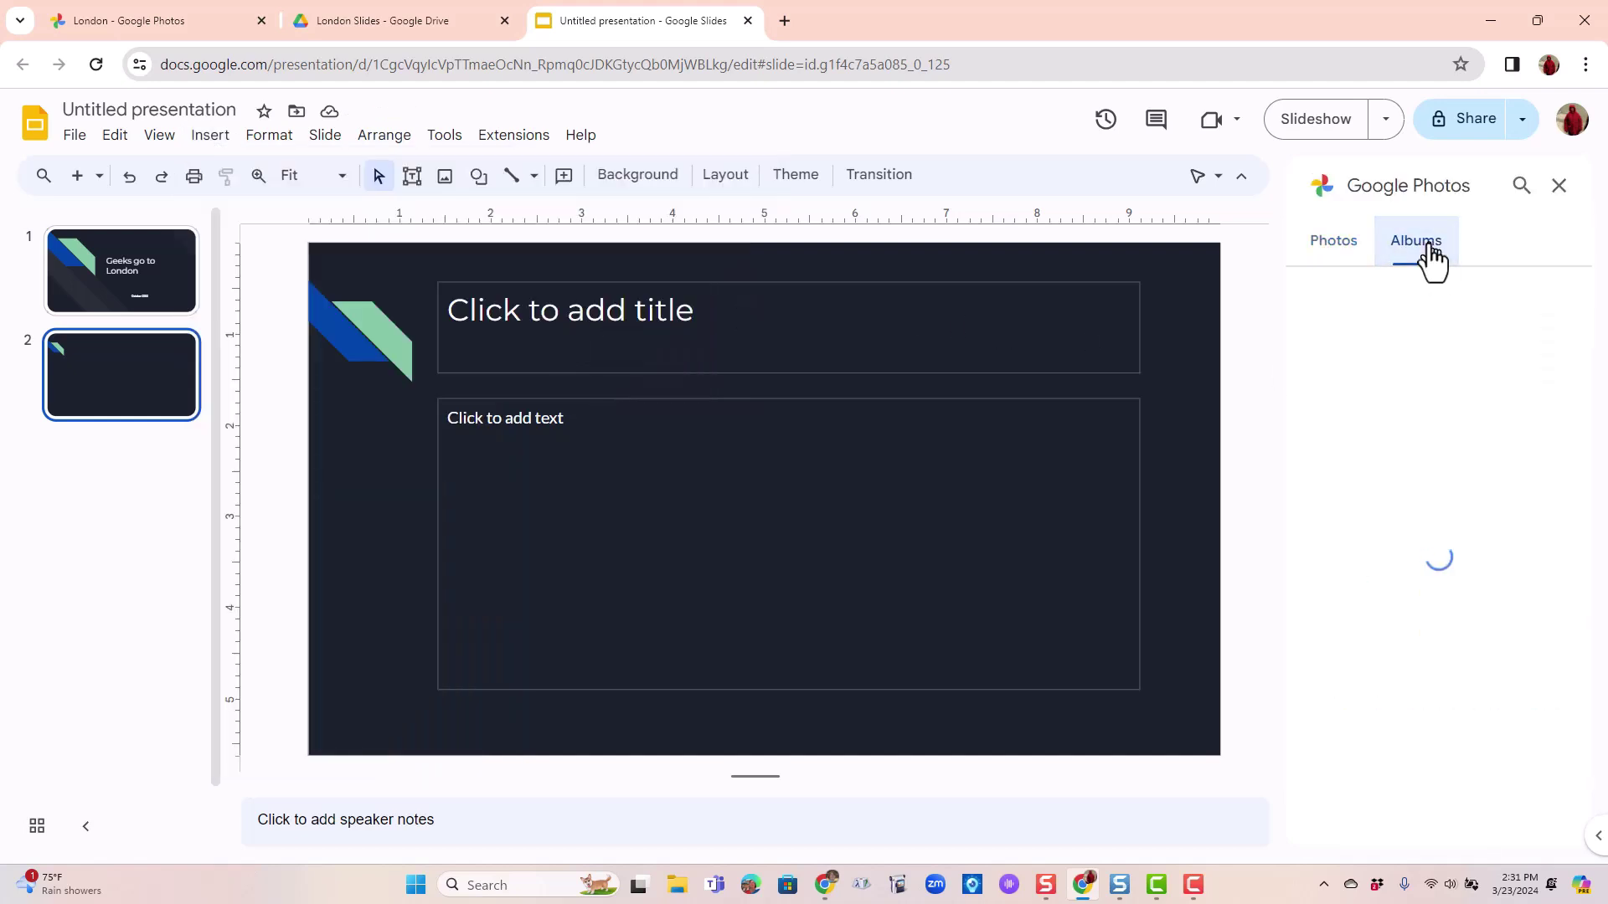
click(1368, 375)
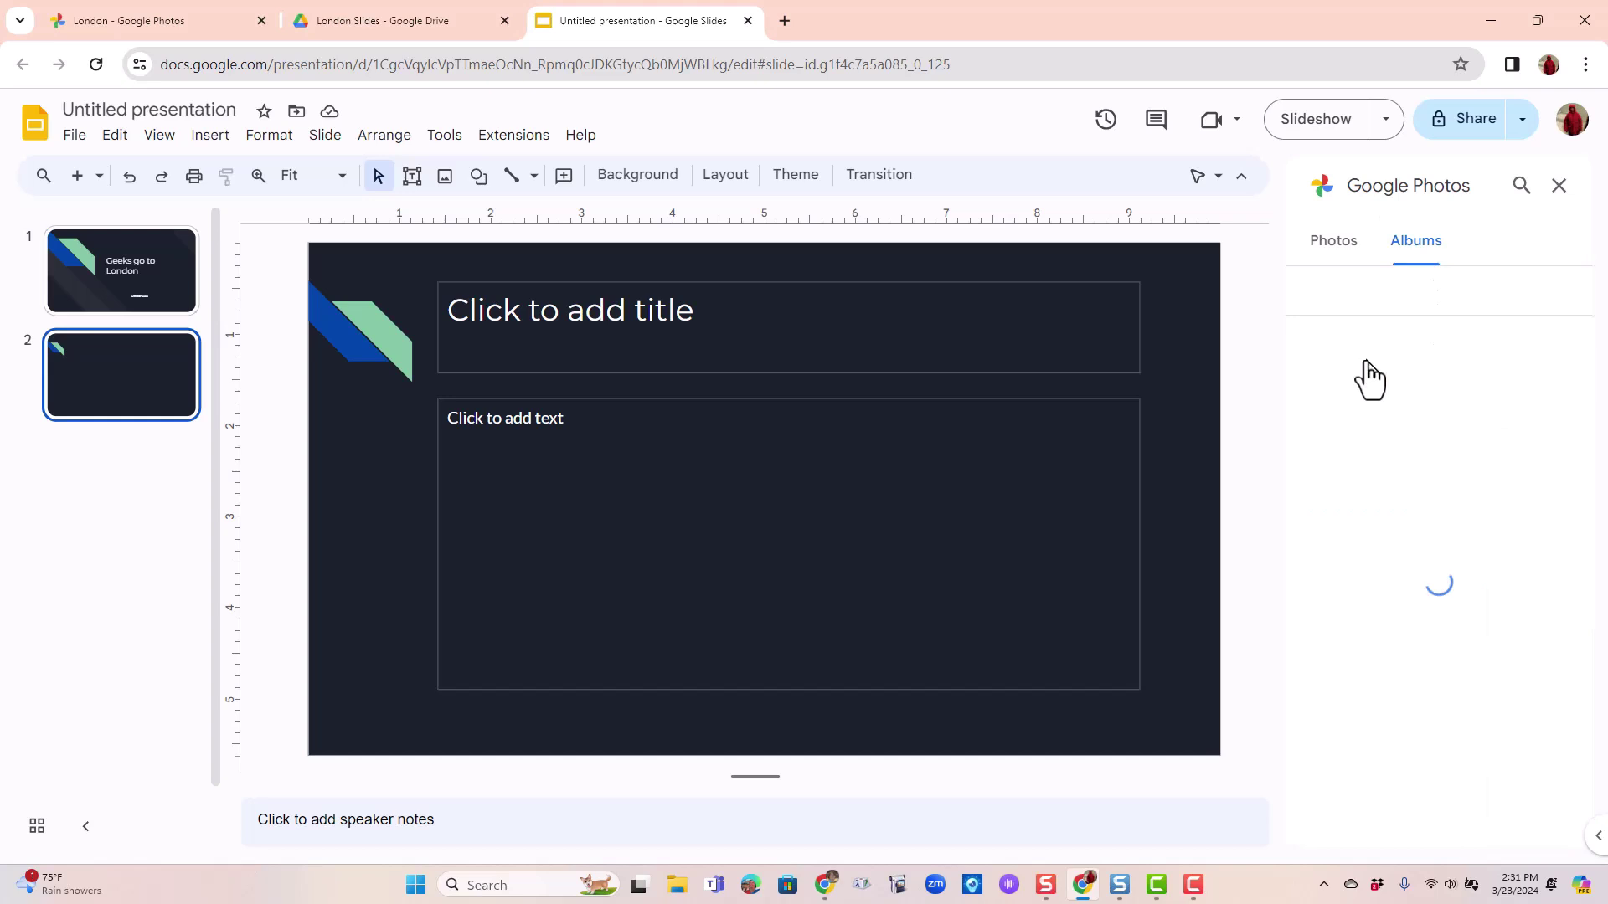
click(1375, 387)
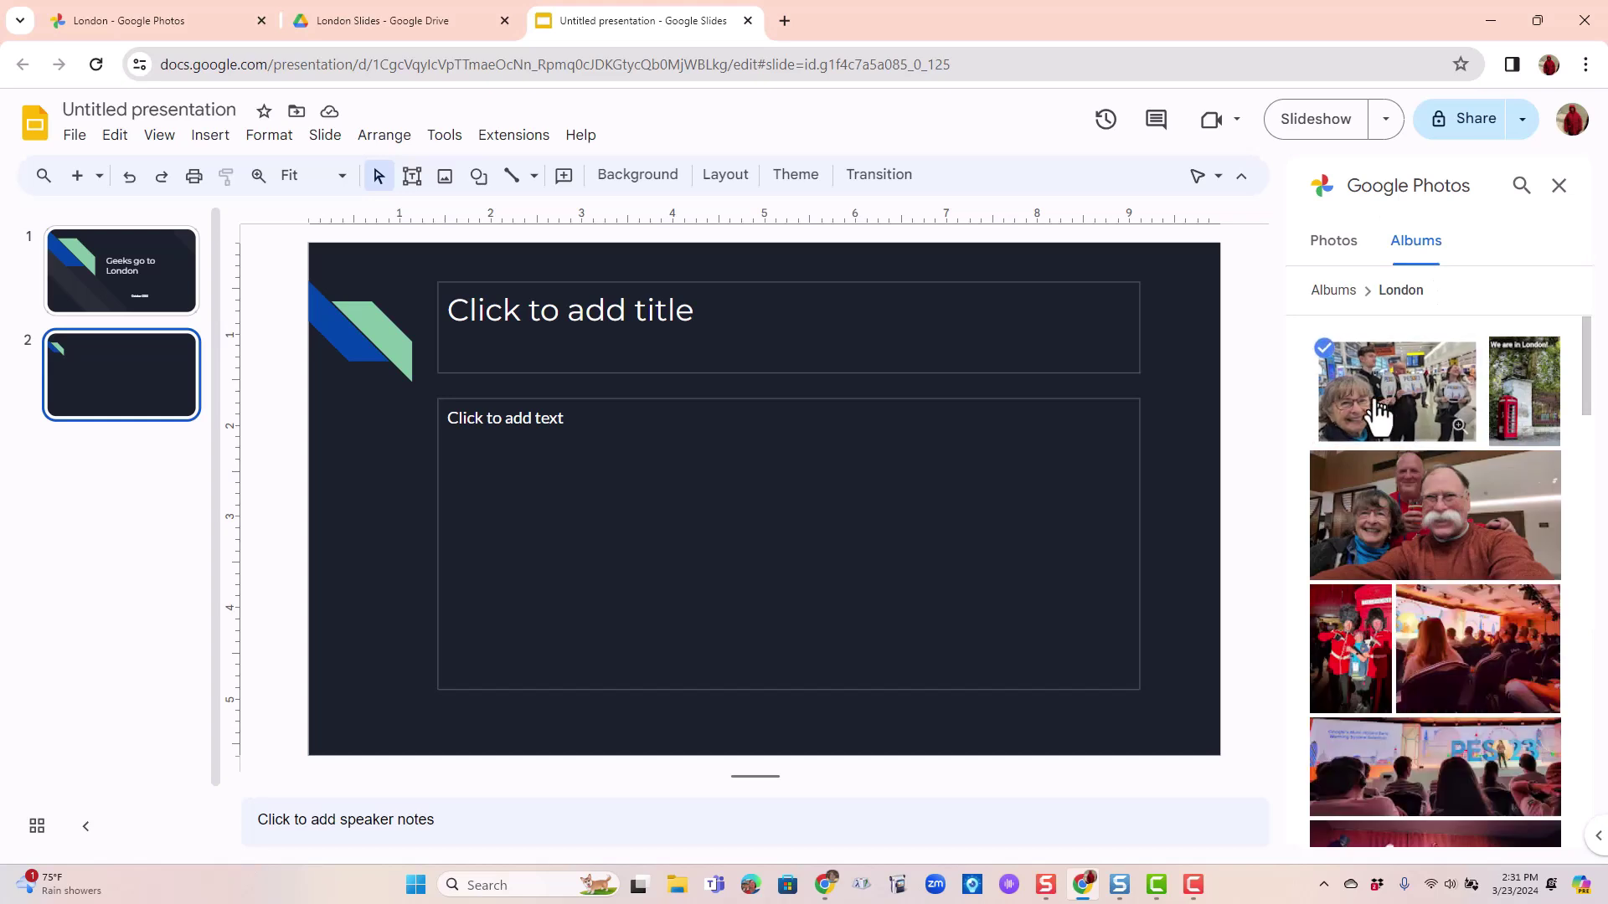
click(1530, 838)
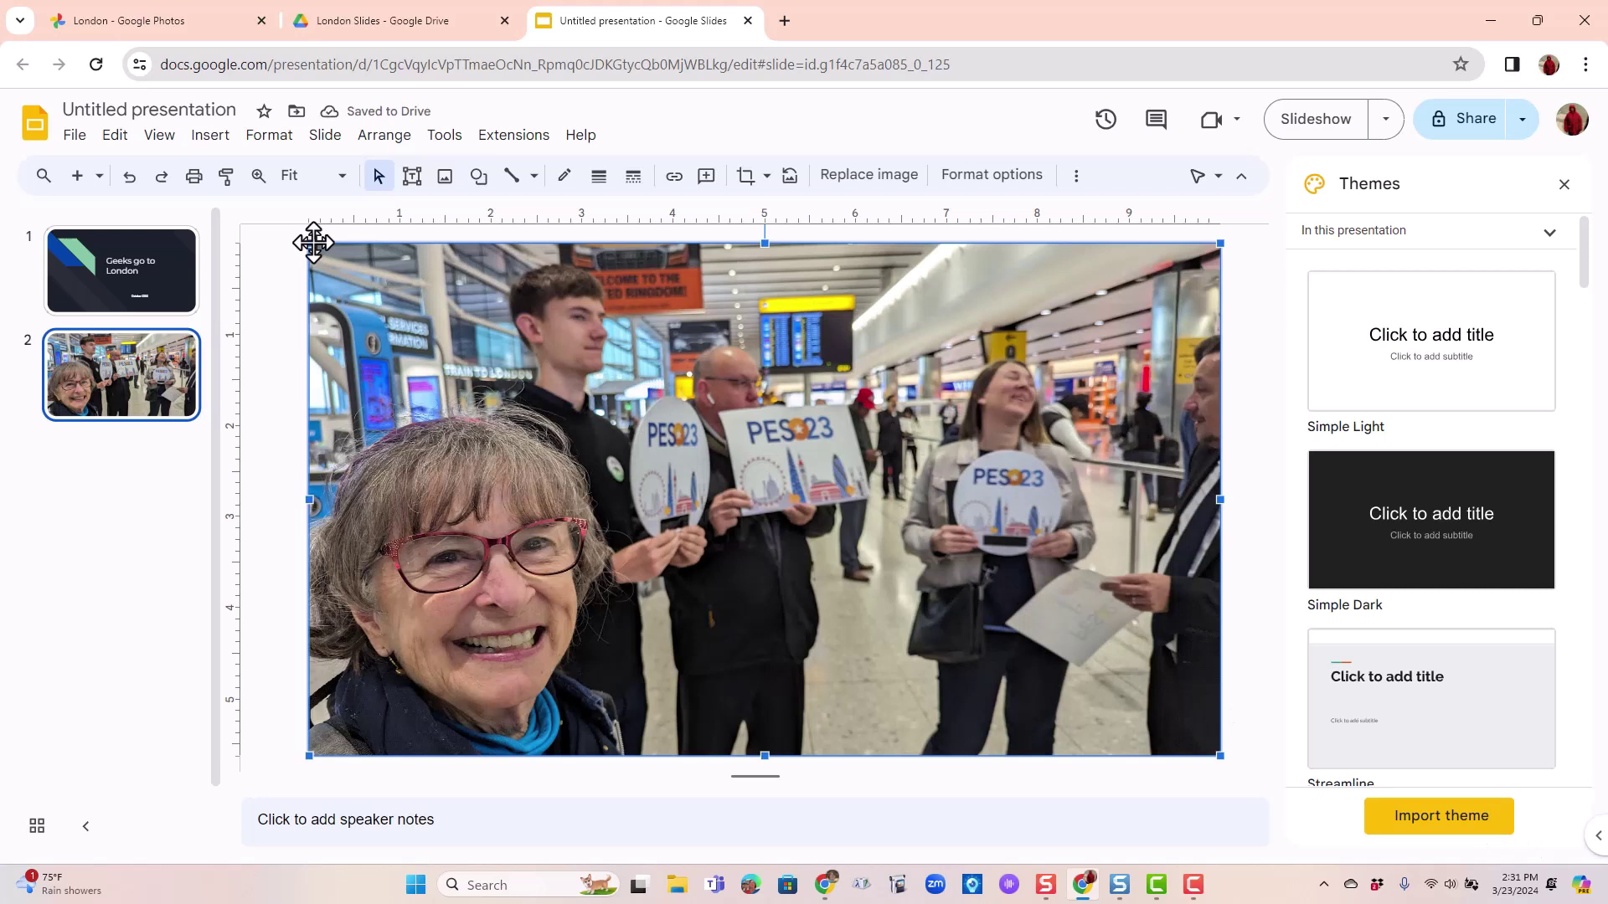
drag(307, 243, 525, 366)
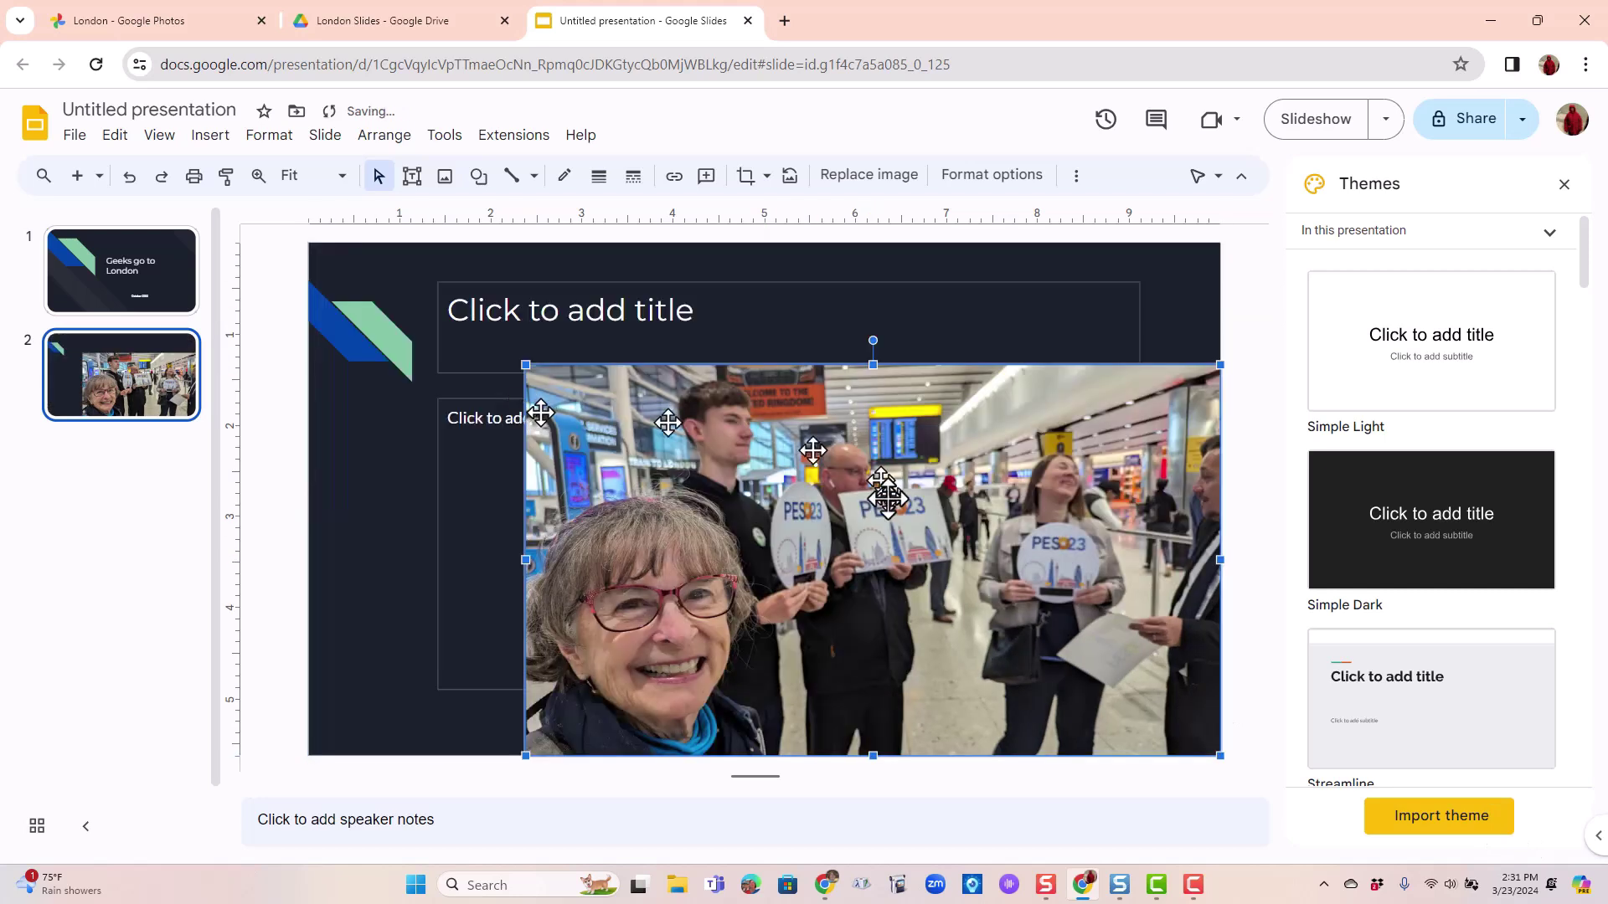
drag(867, 515, 785, 419)
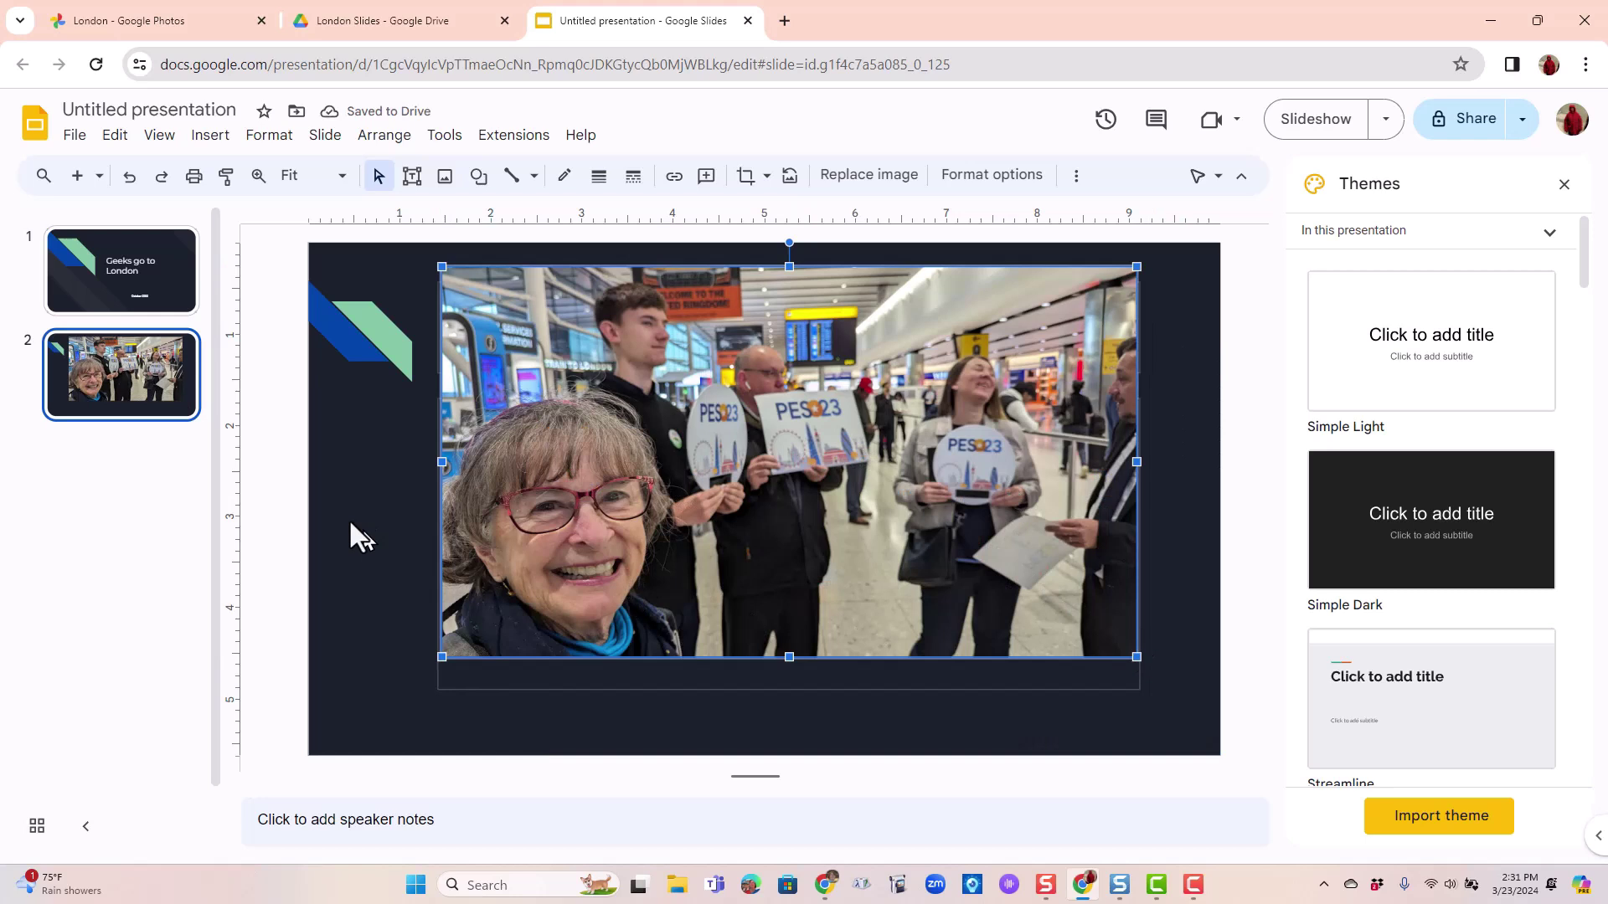
click(147, 410)
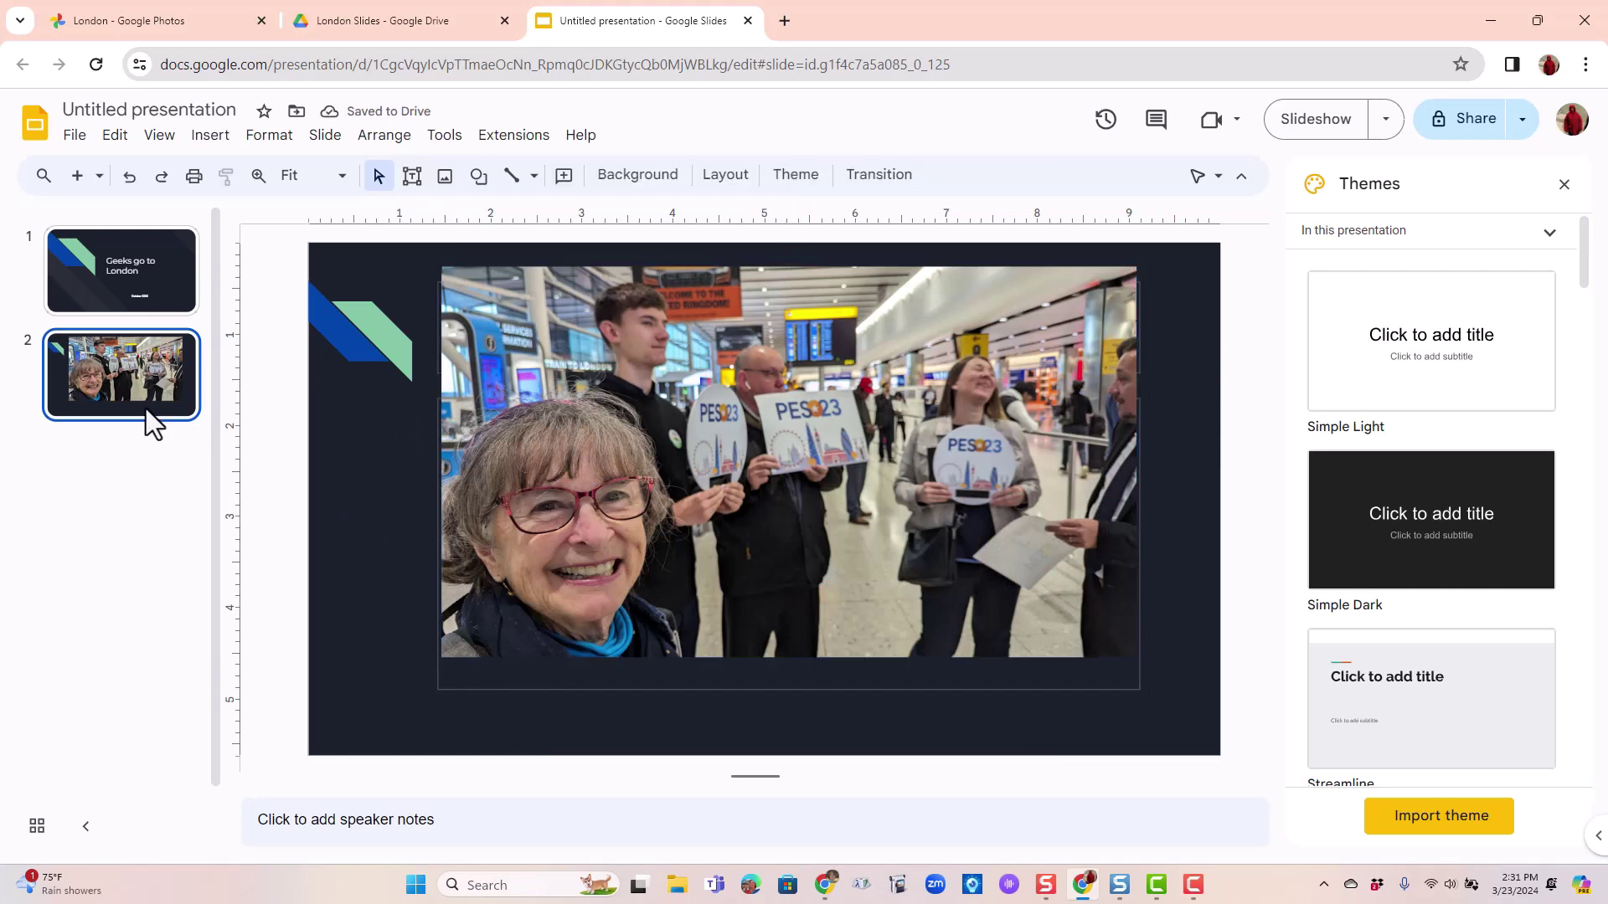
key(Delete)
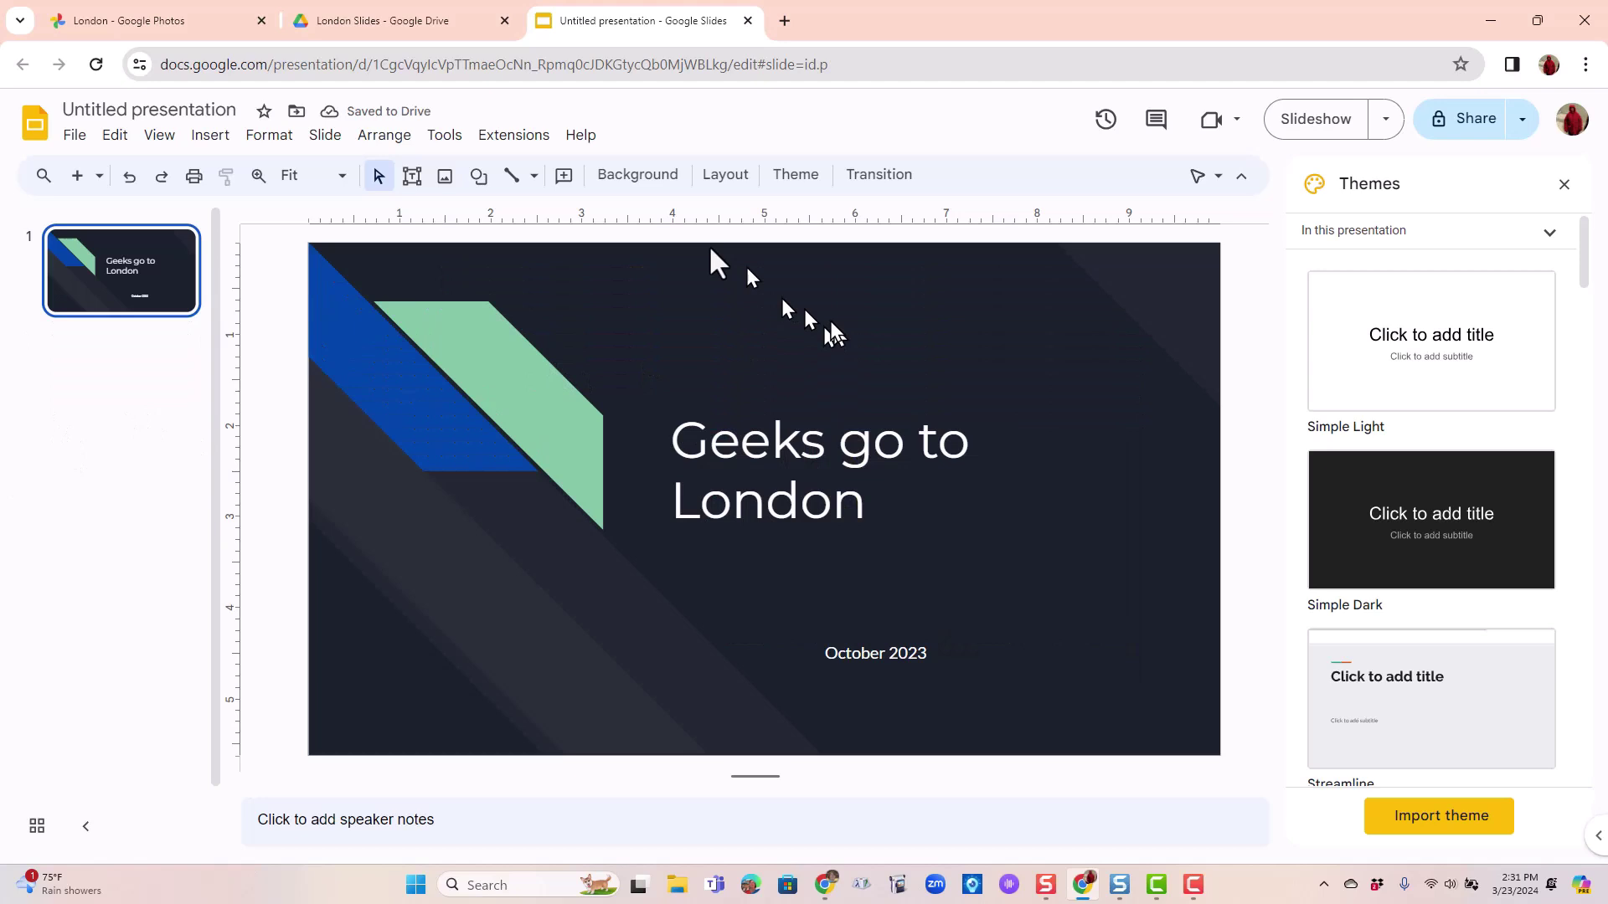
Step: Find the Photos to Slides add-on in the Google Workspace Marketplace
click(511, 137)
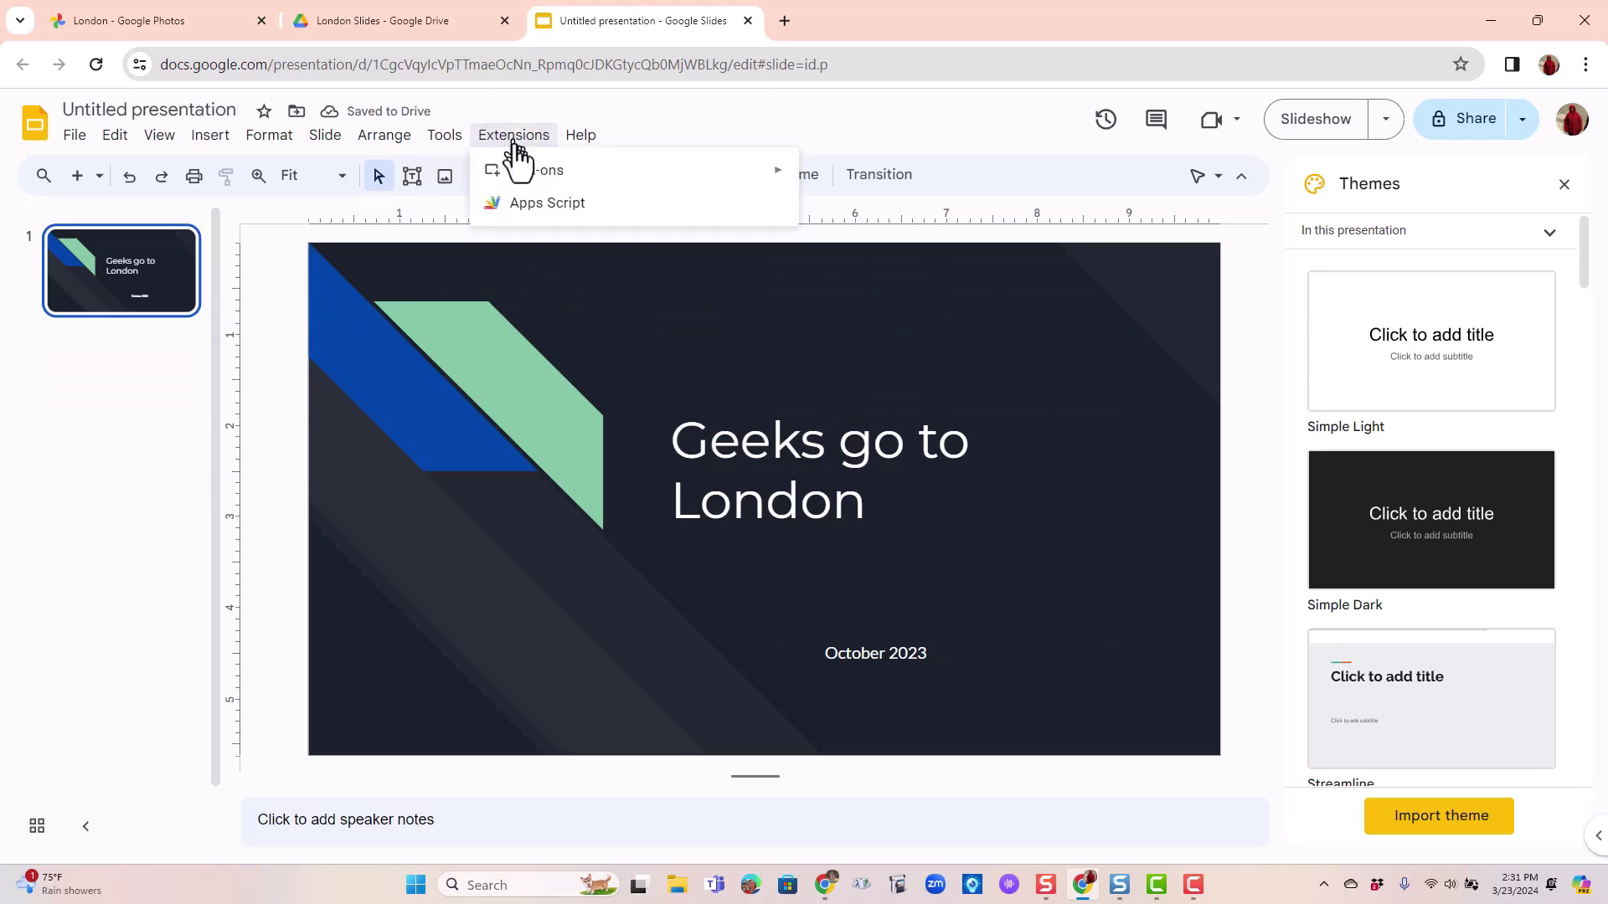
mouse_move(529, 170)
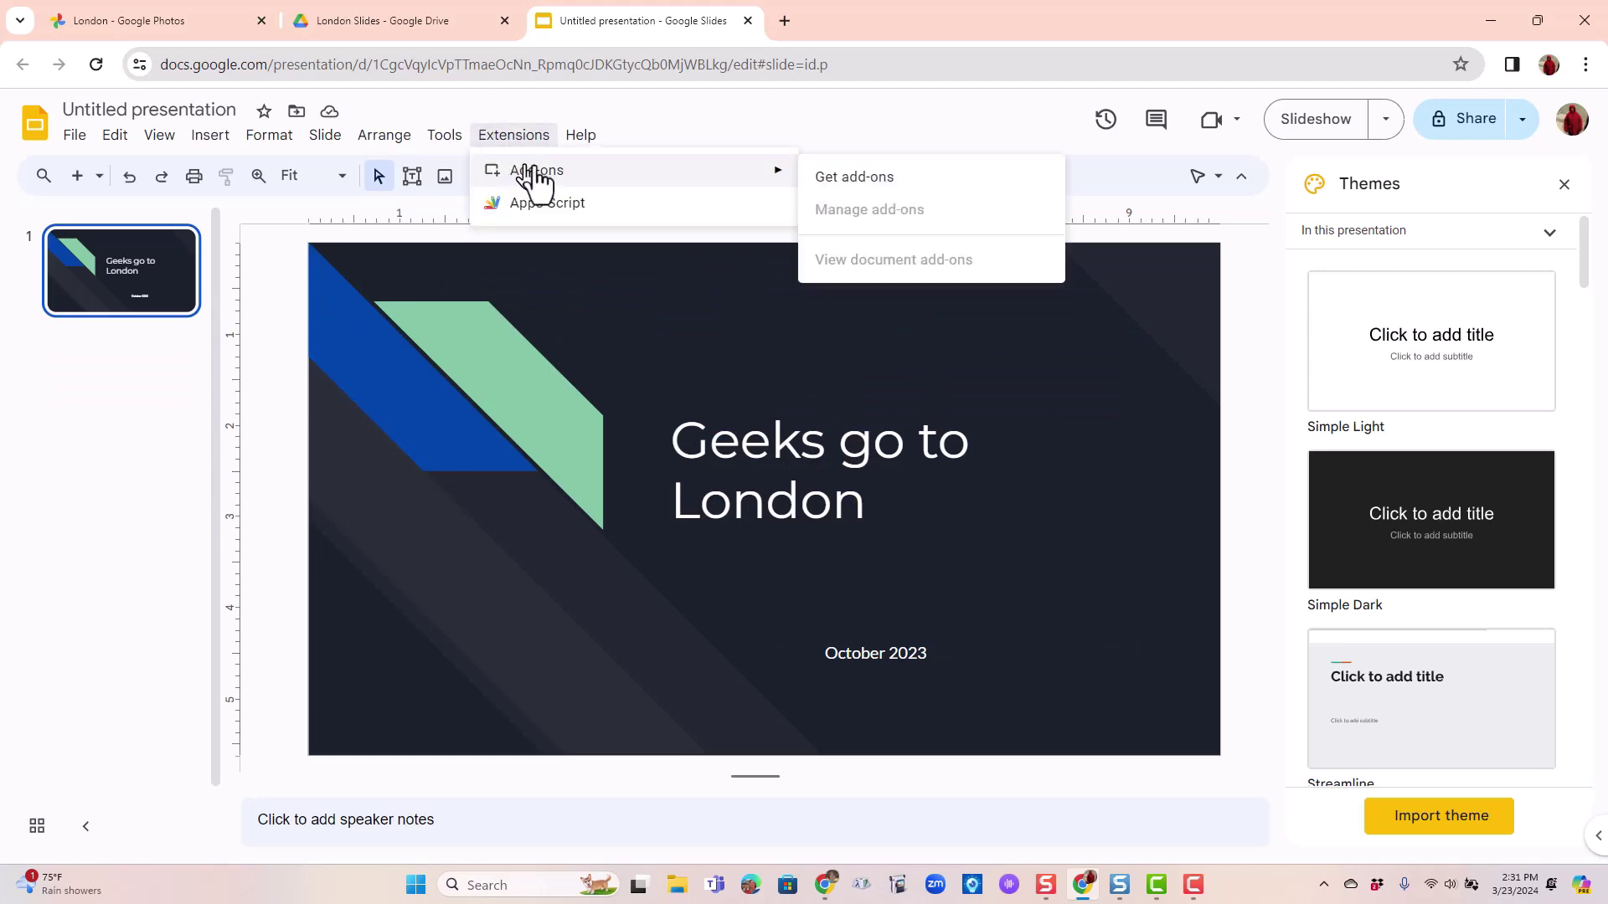
click(854, 177)
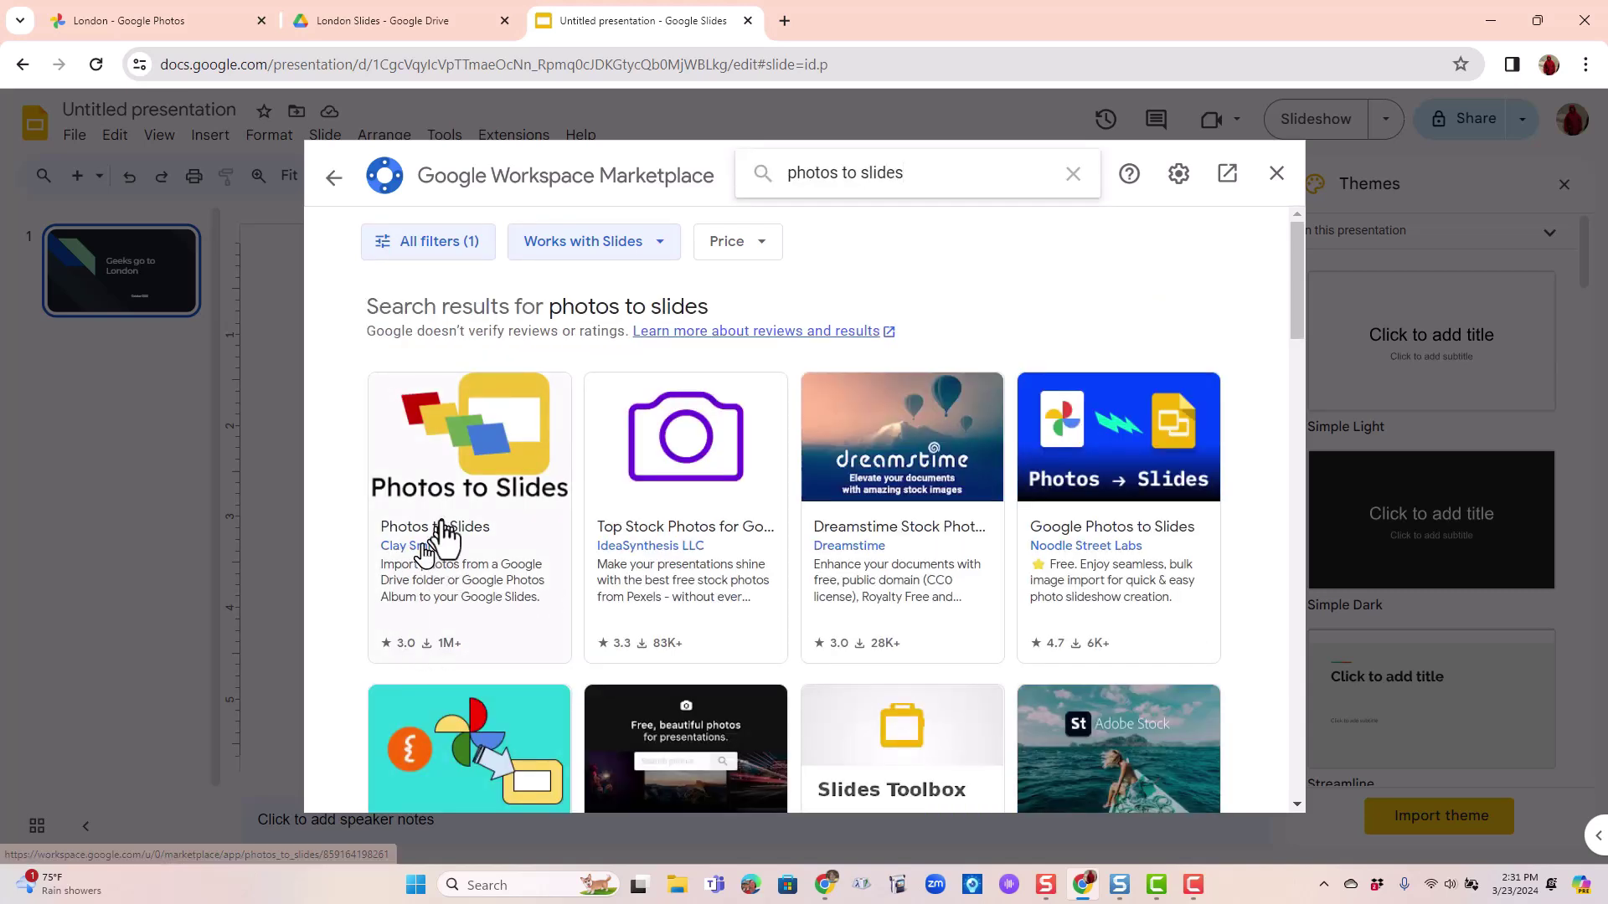
scroll(419, 553, down, 2)
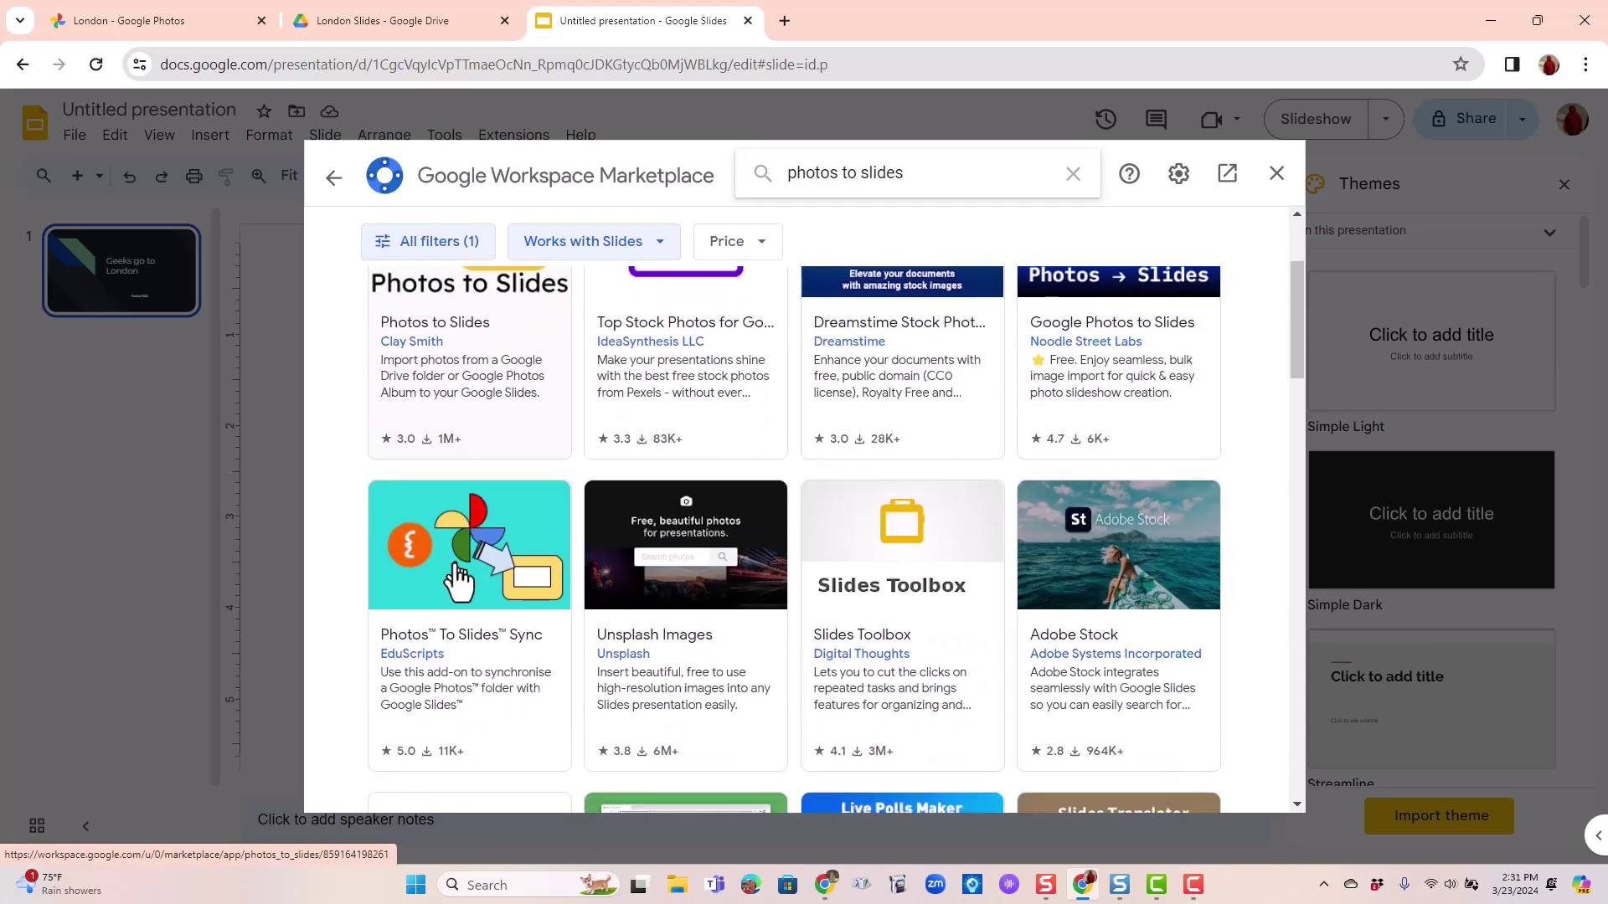
scroll(469, 649, up, 2)
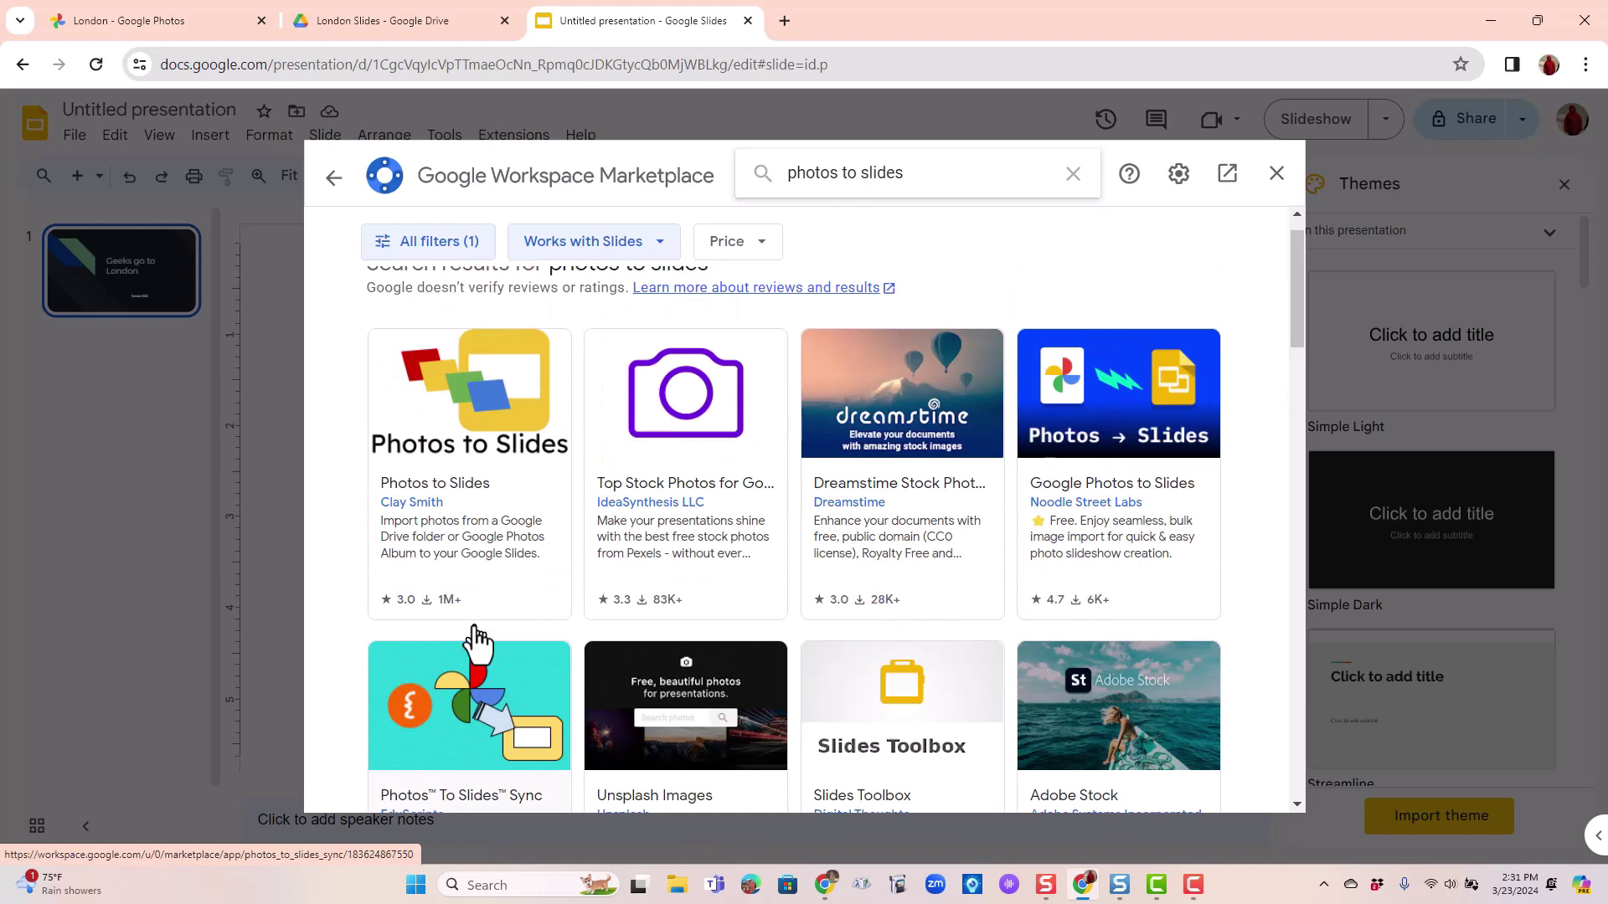
click(467, 506)
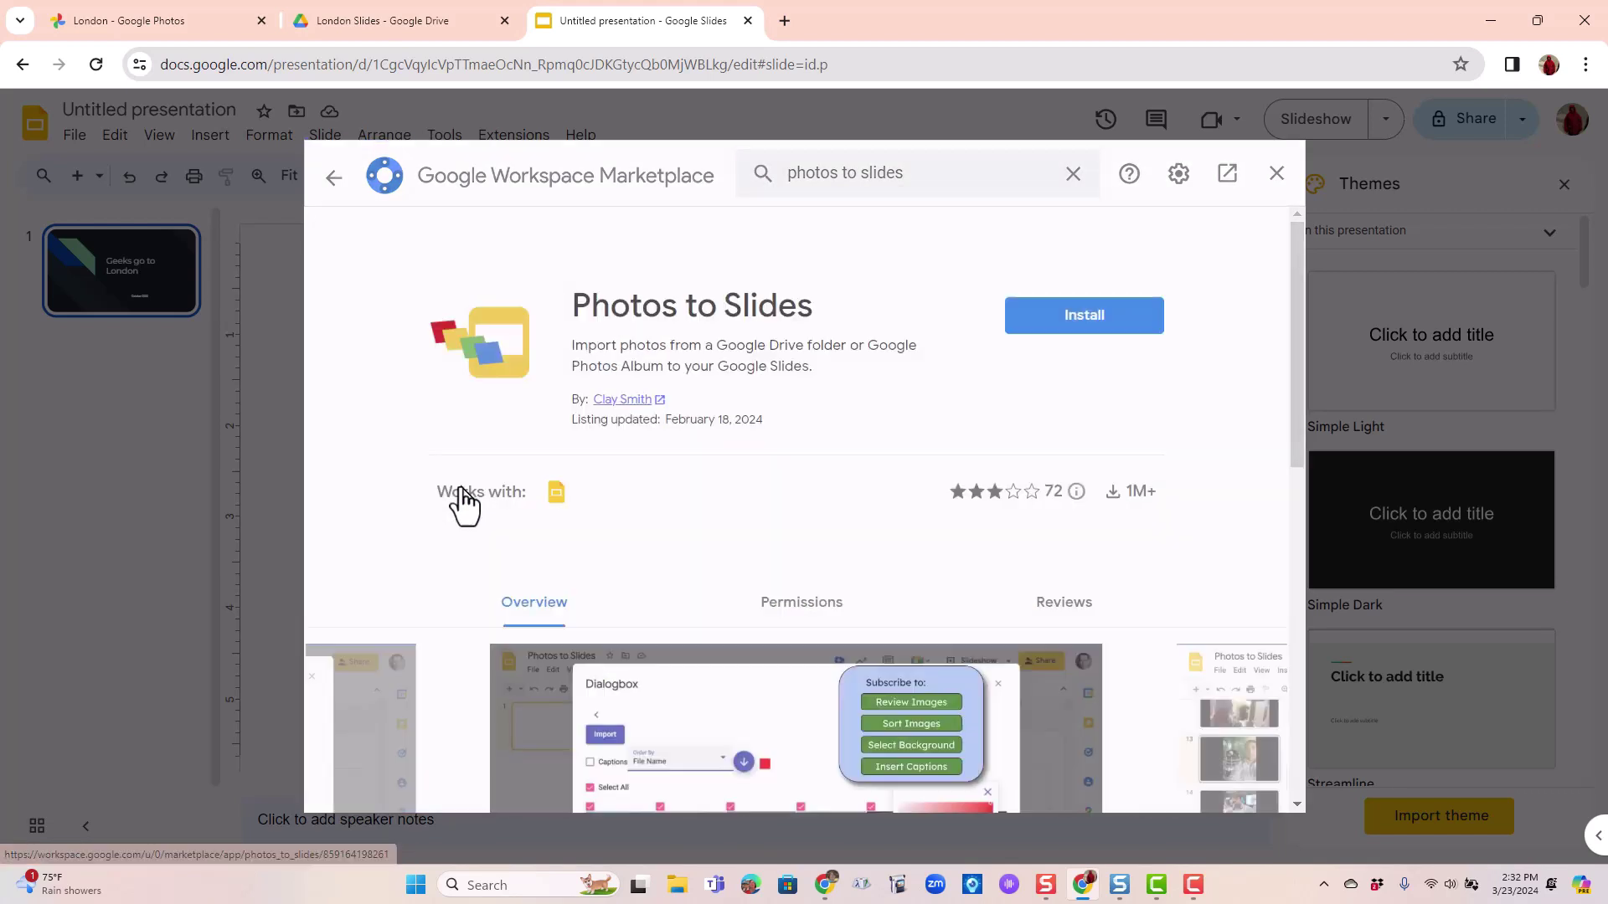
Step: Install the Photos to Slides add-on, signing in and granting its permissions
click(1107, 324)
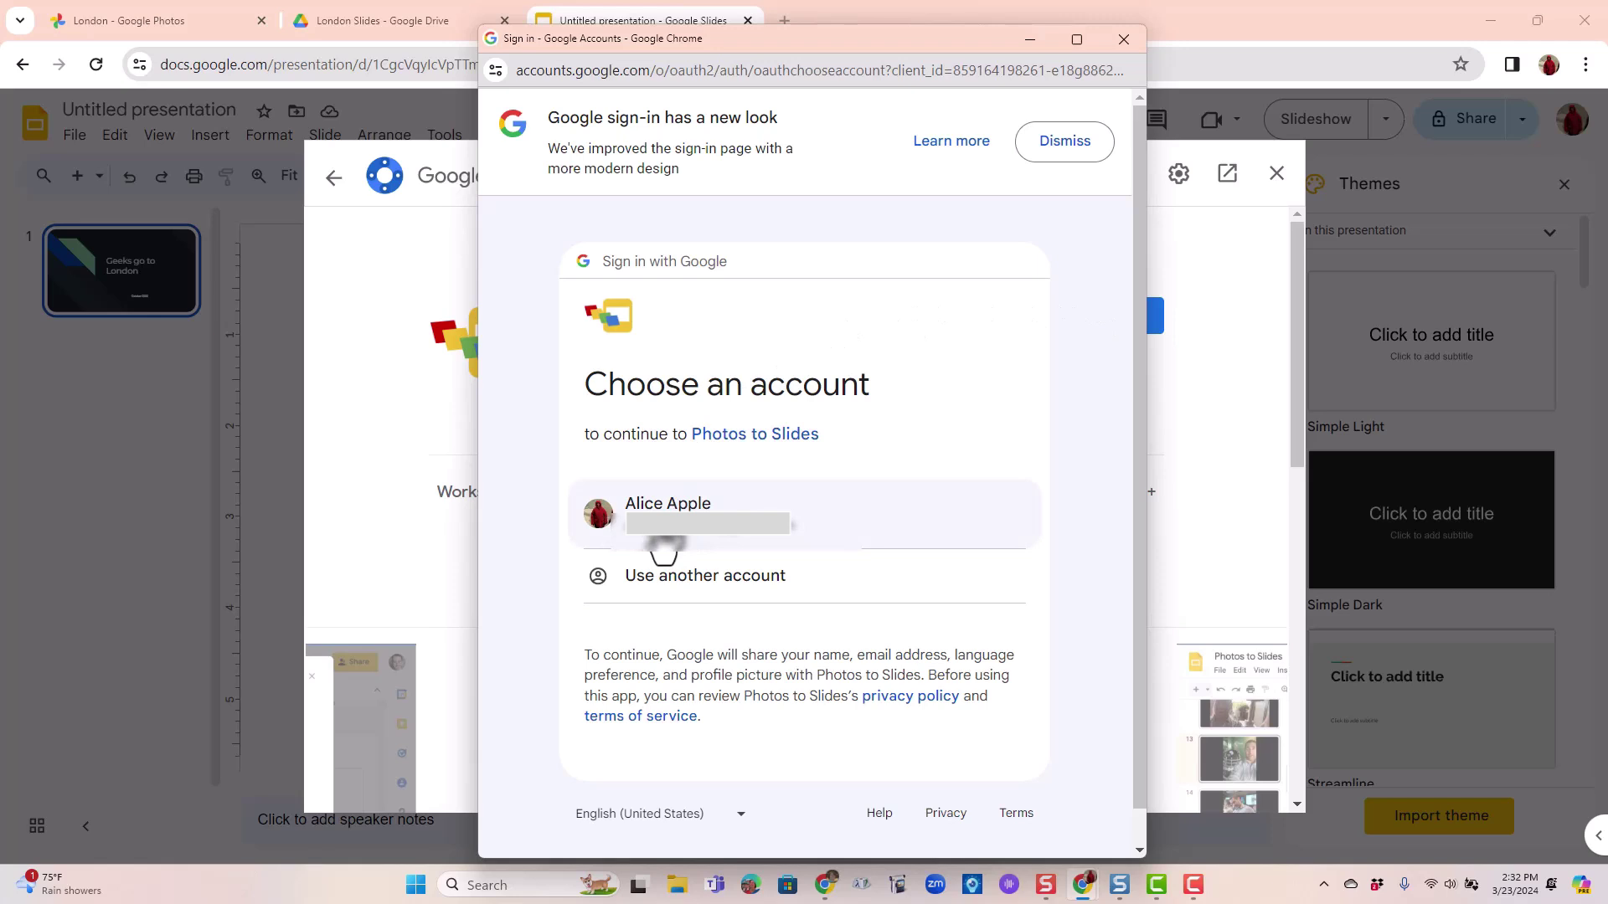
click(690, 545)
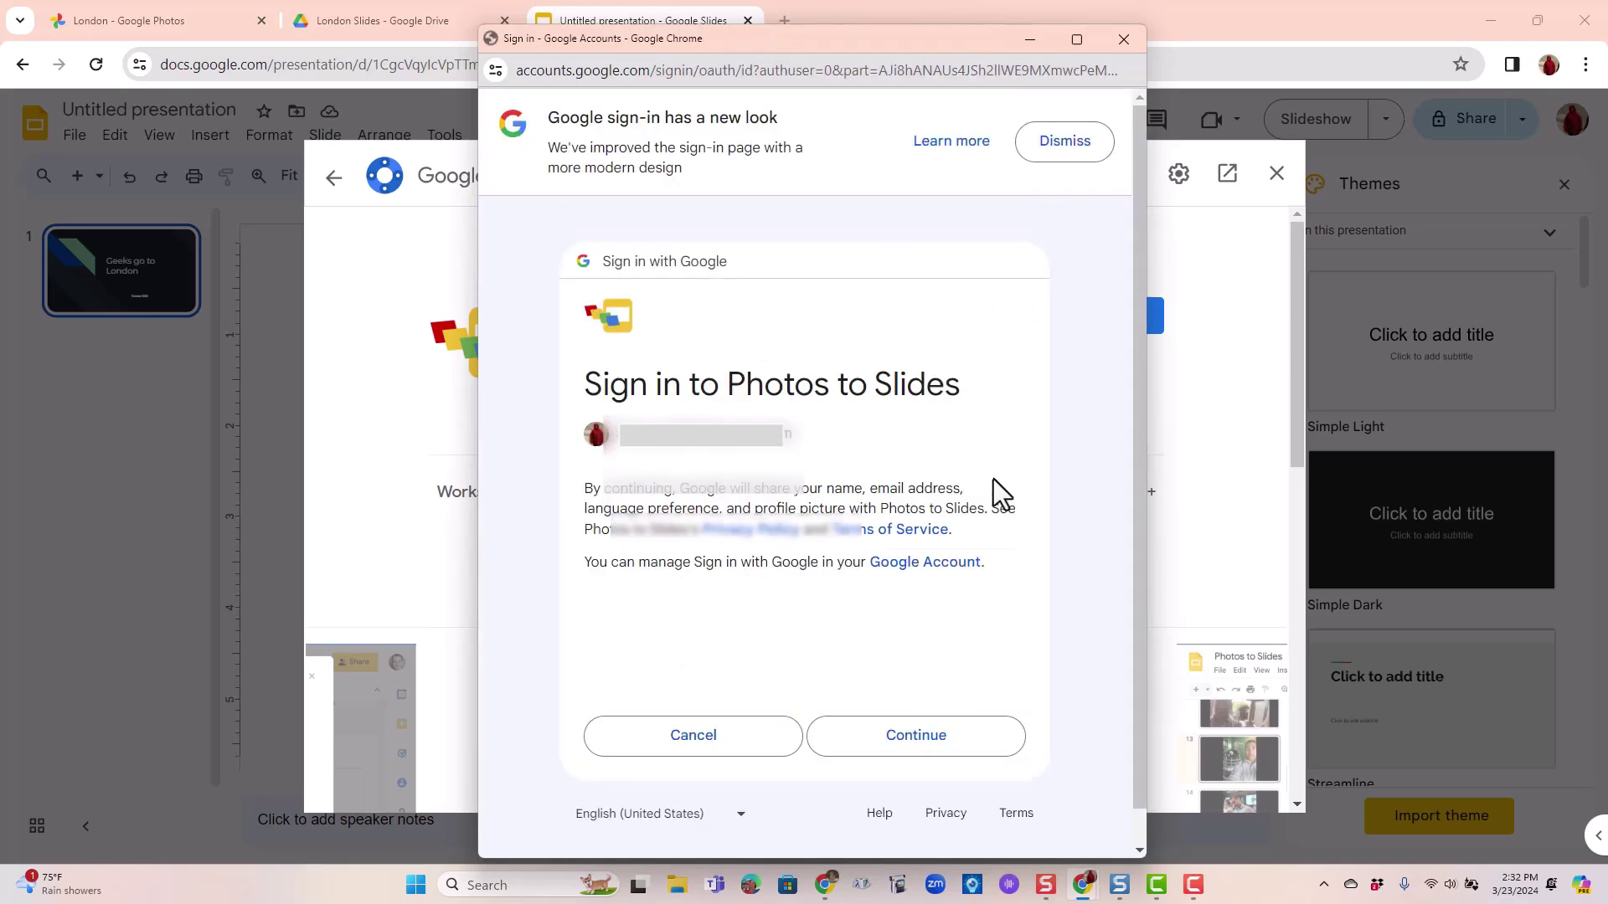
click(915, 754)
click(893, 764)
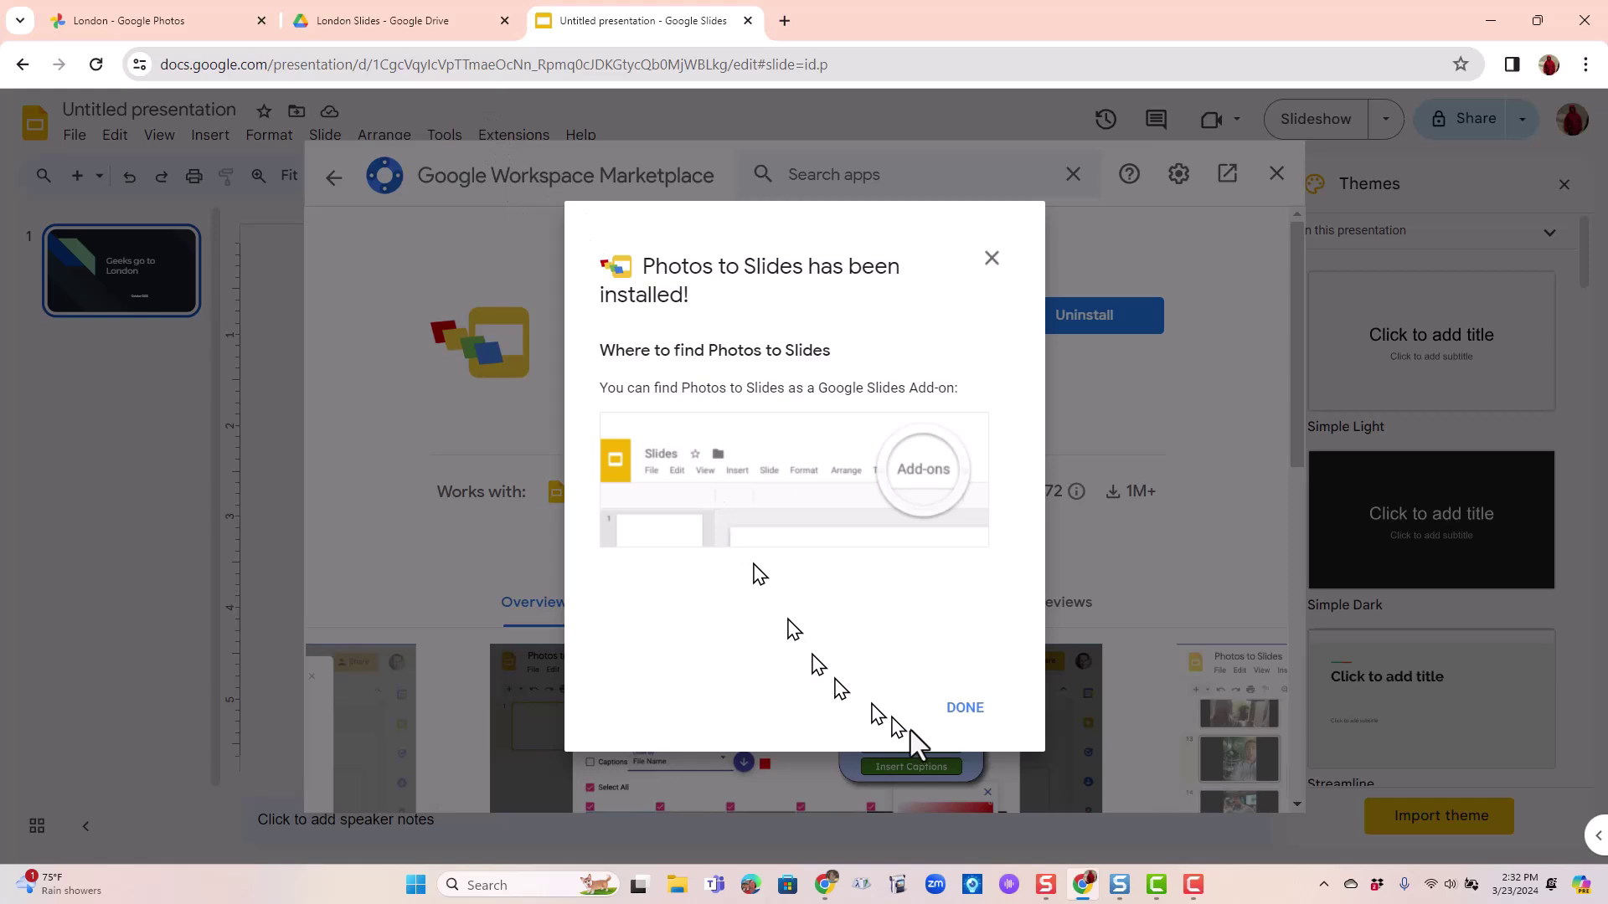
click(965, 709)
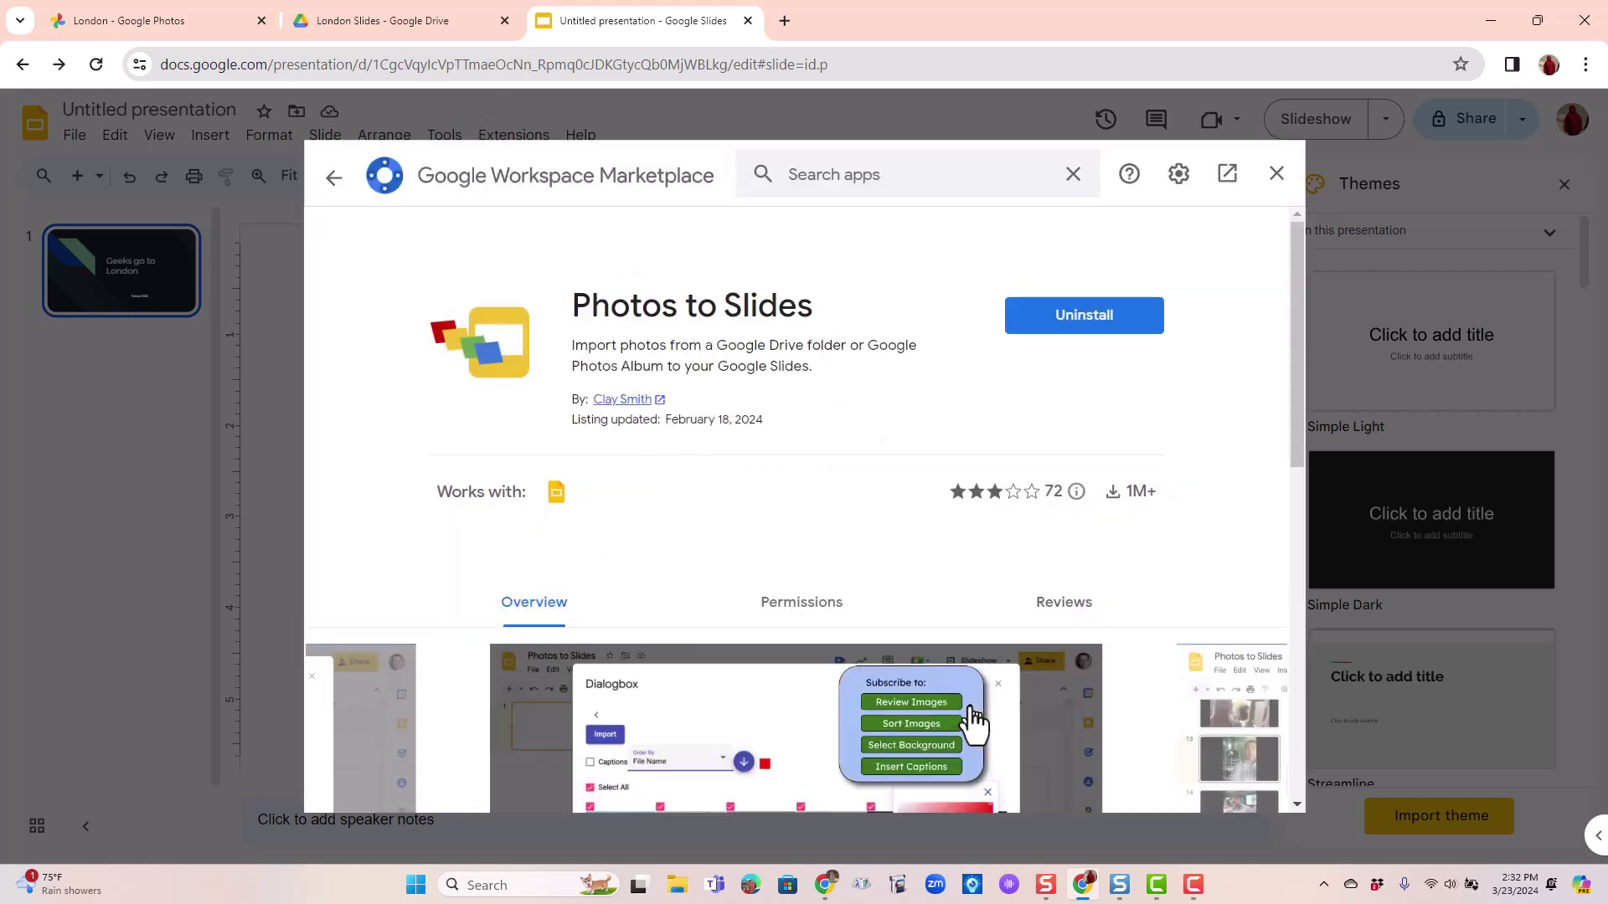
Step: Launch Photos to Slides' Select Photos and choose Google Photos albums as the source
click(1277, 176)
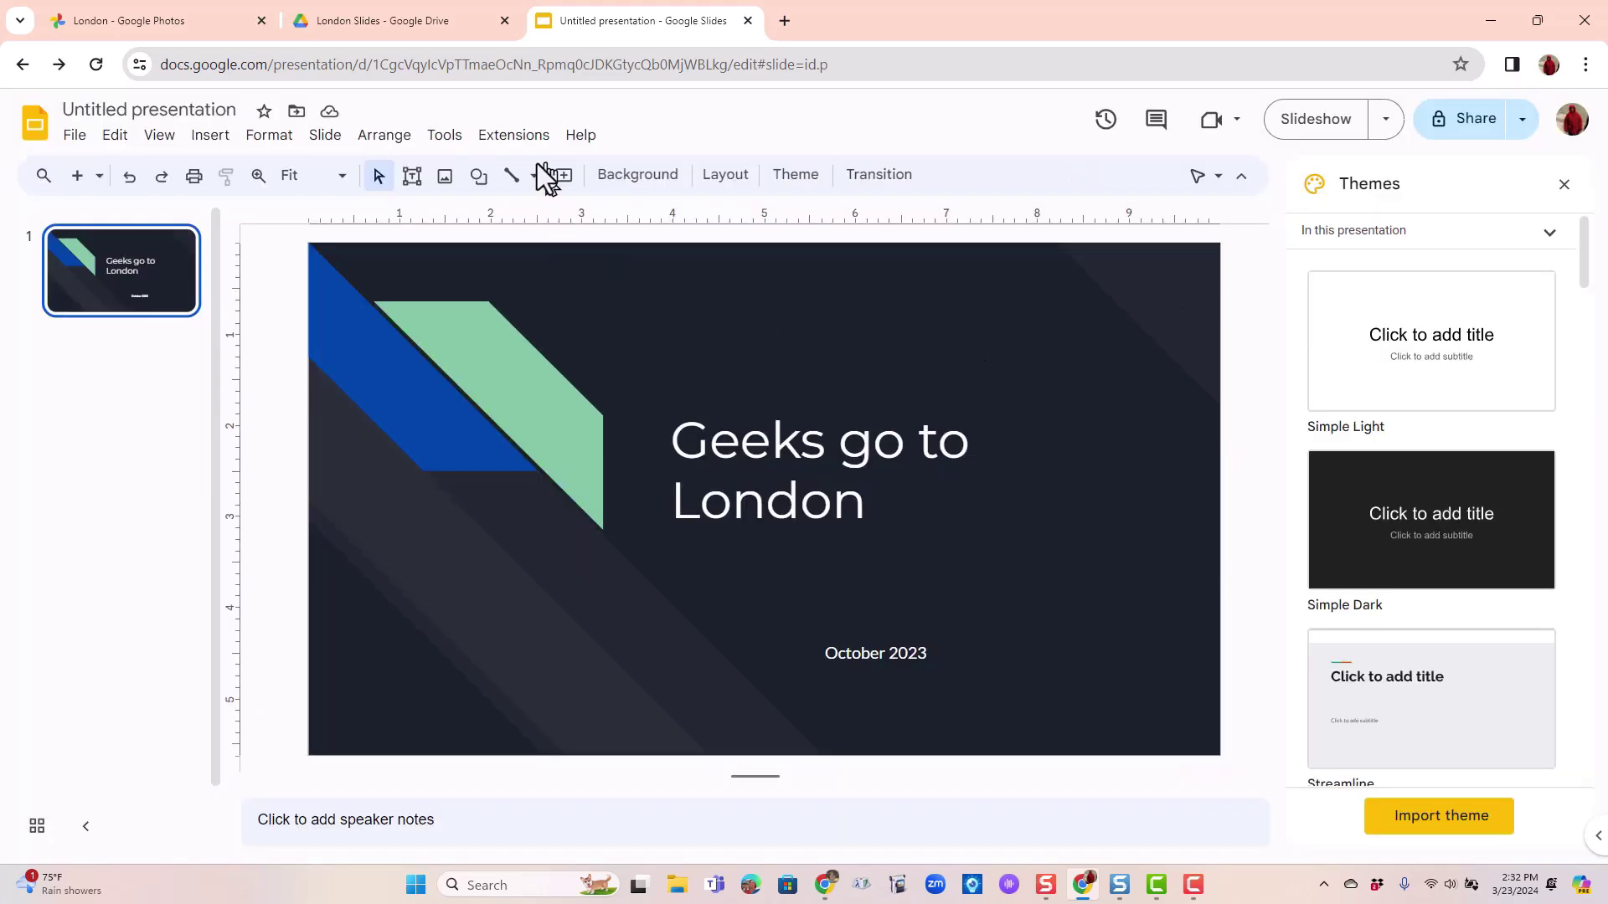
click(507, 136)
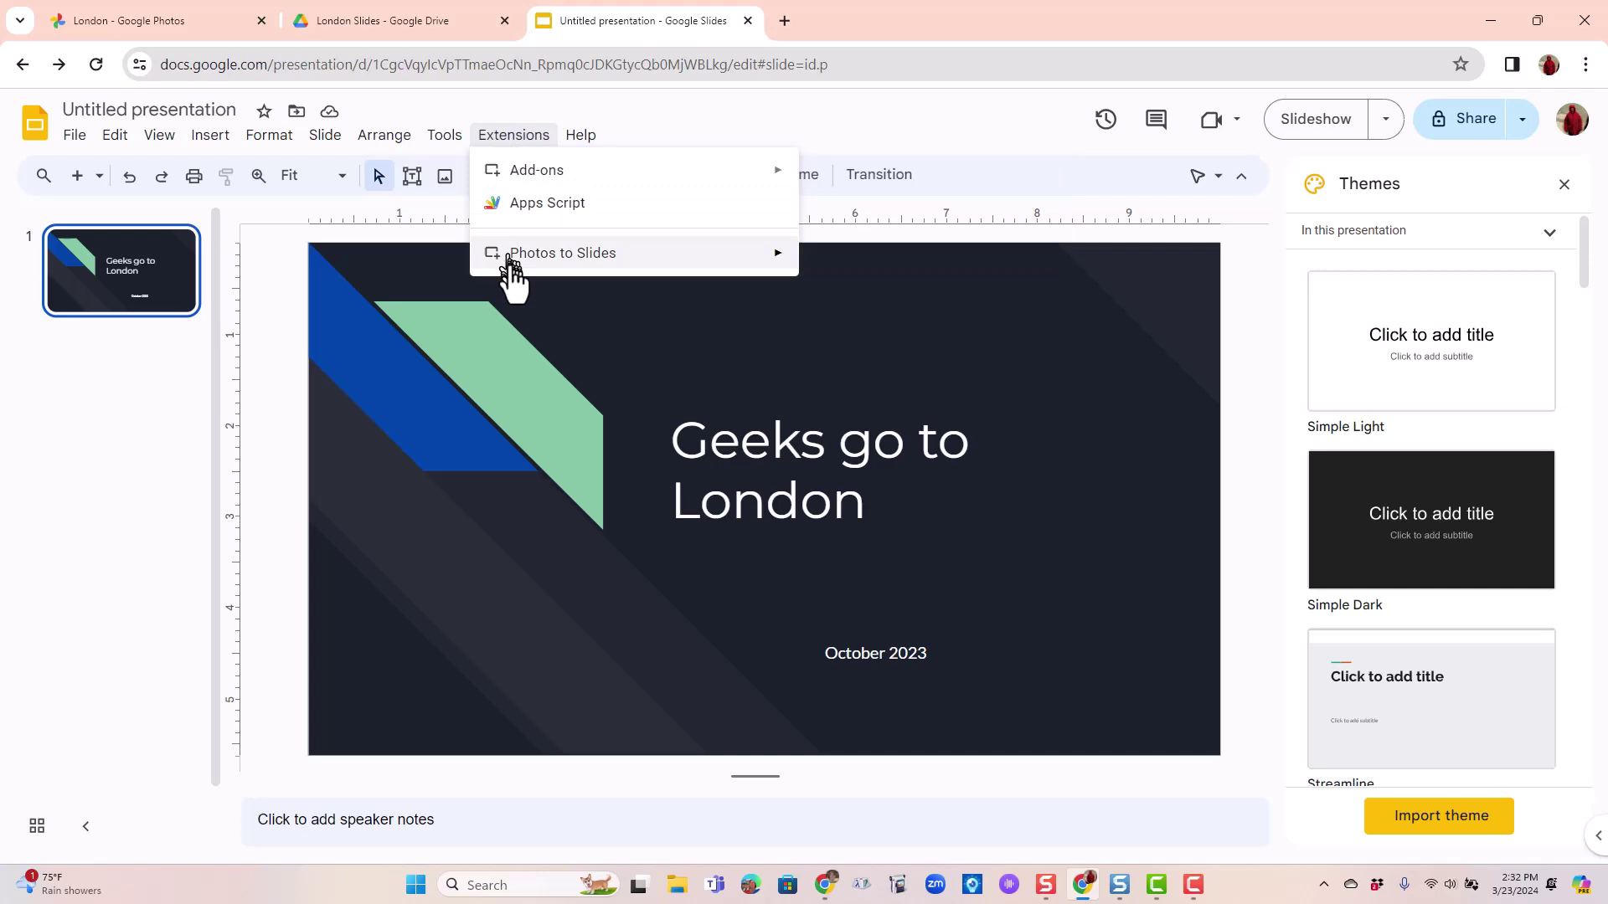
mouse_move(600, 270)
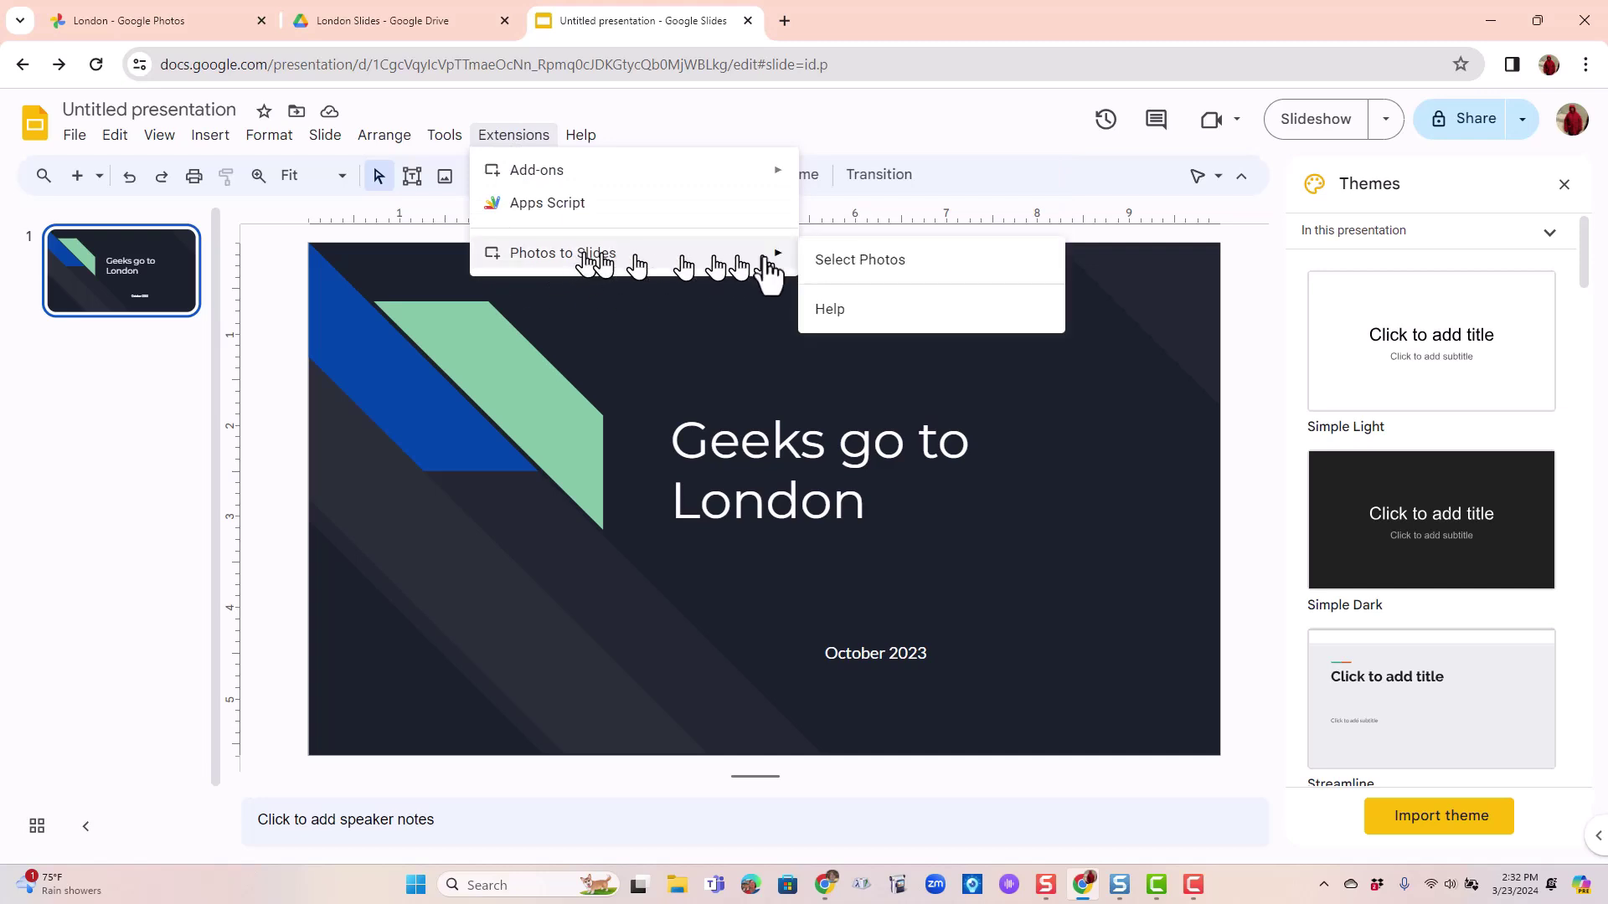
click(857, 261)
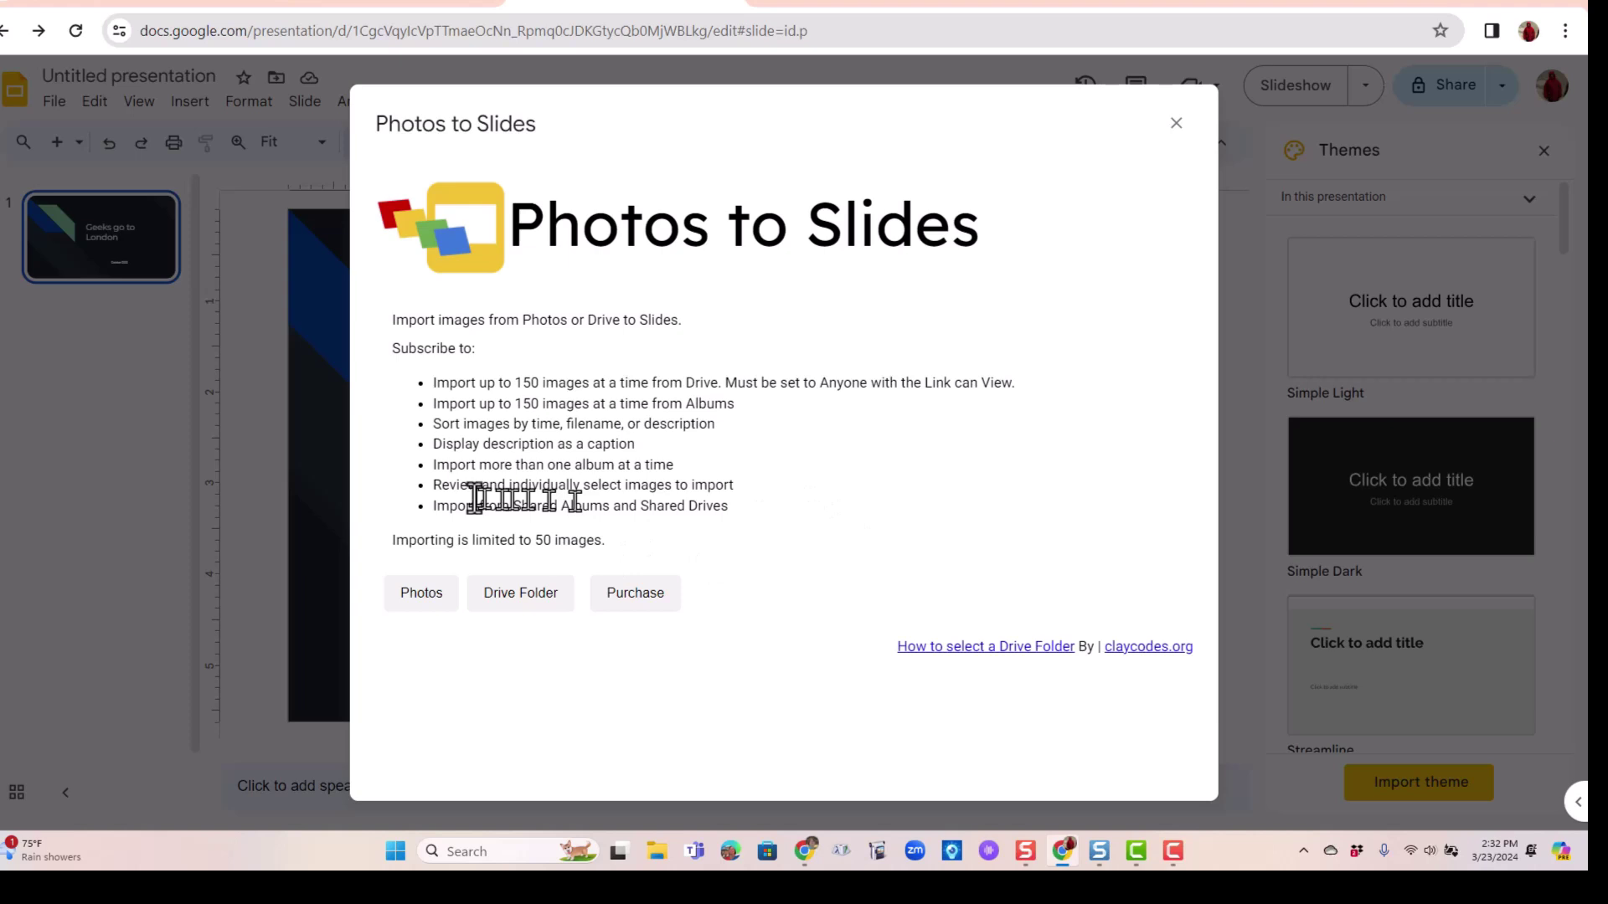
drag(433, 444, 675, 460)
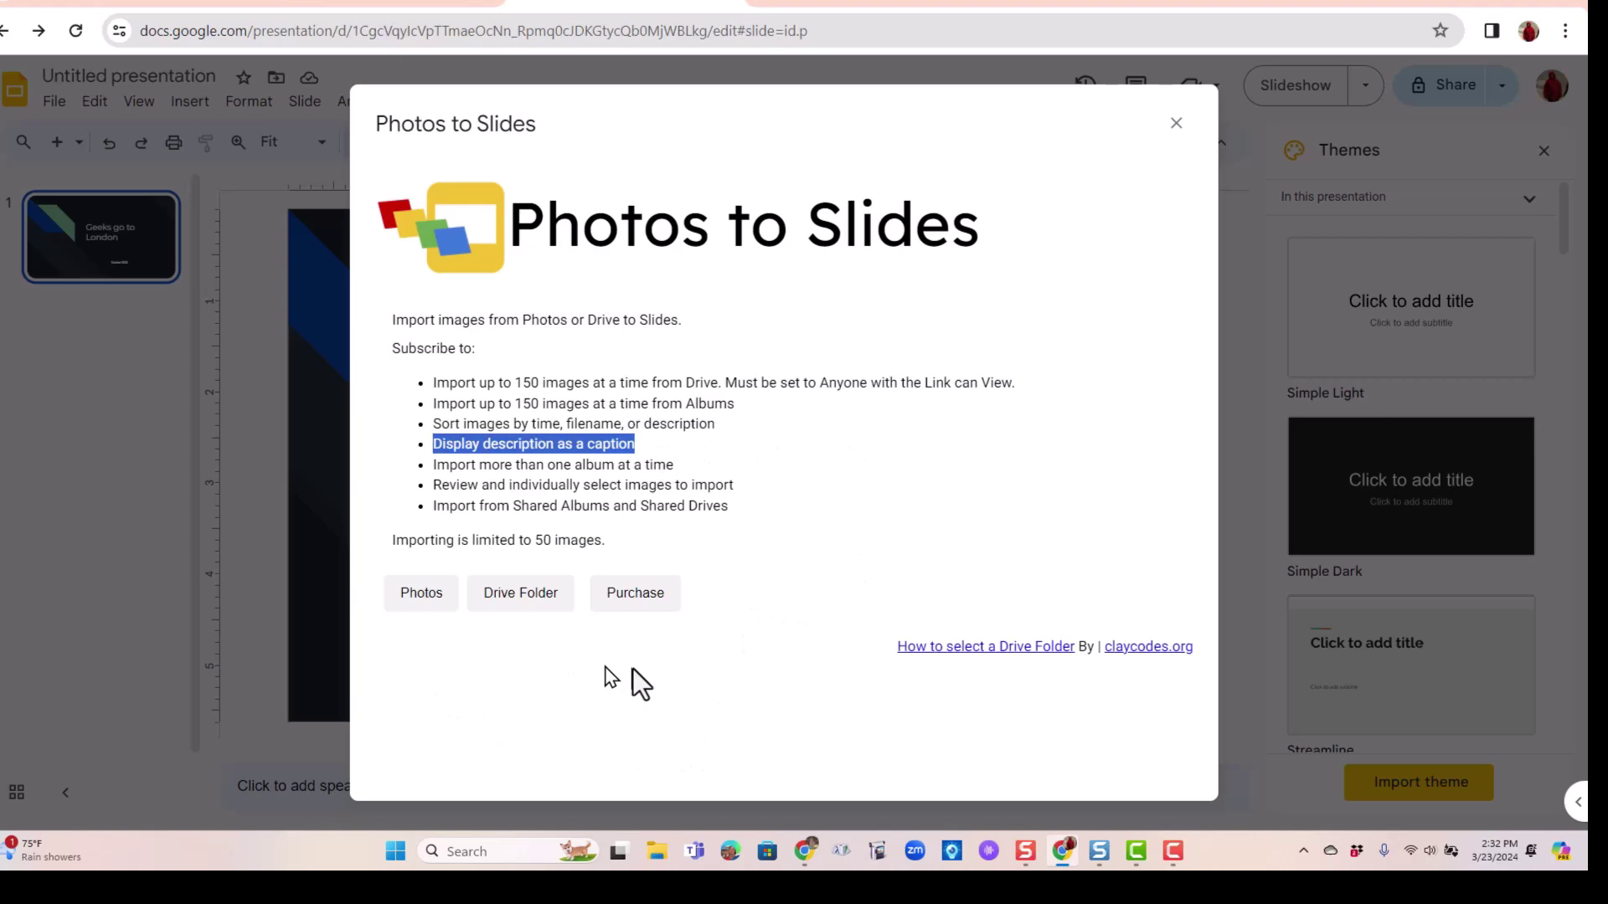
click(423, 597)
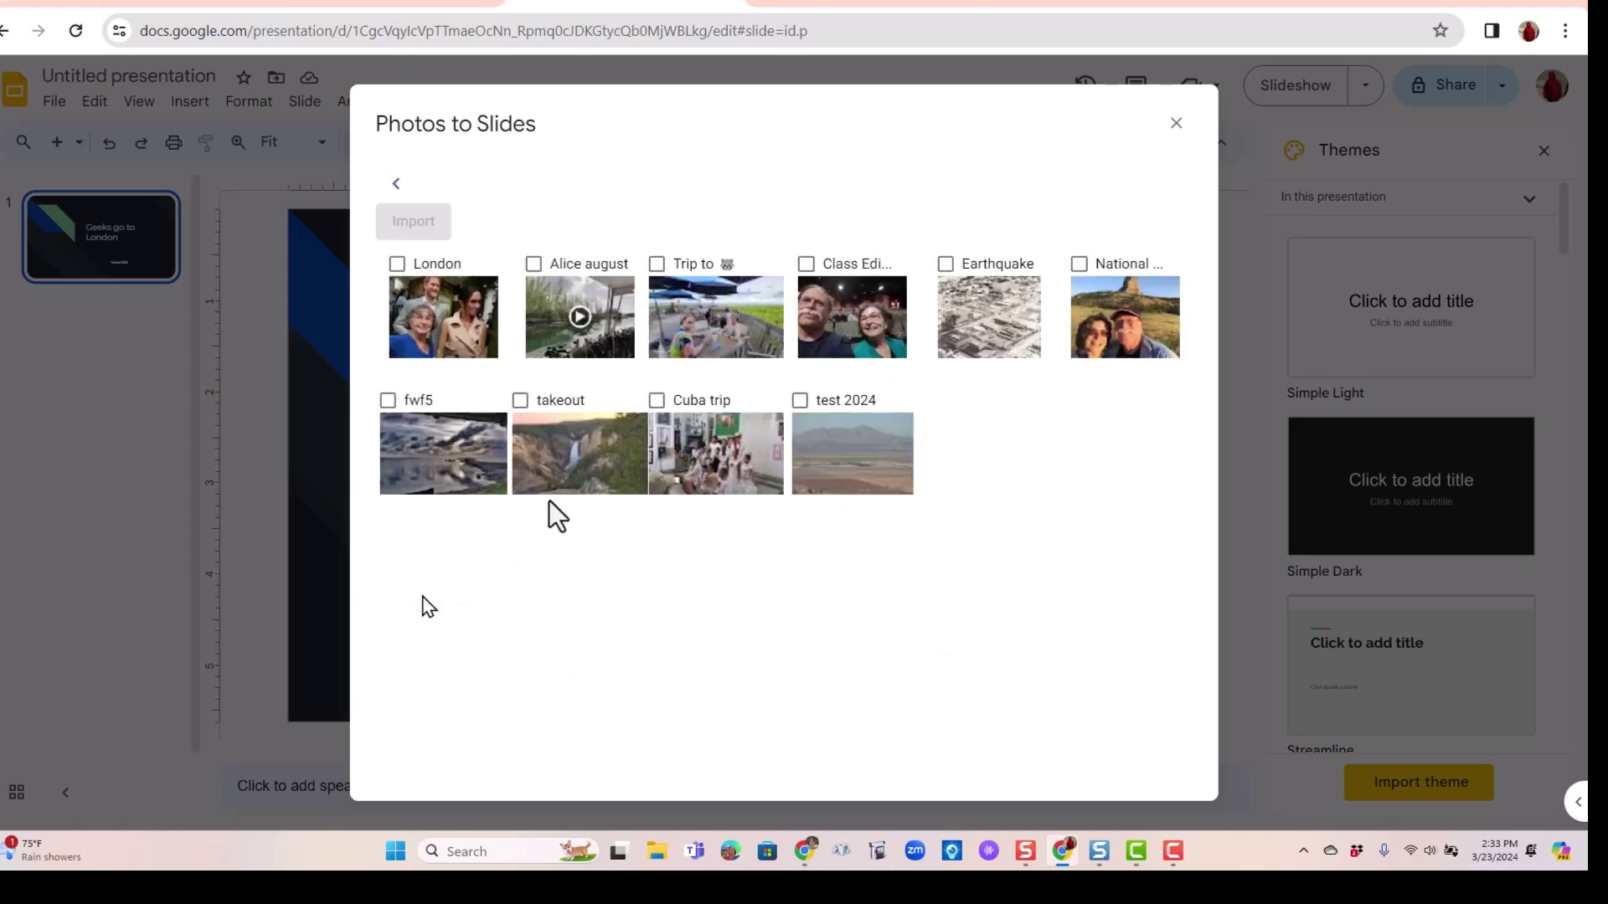
Step: Import the London album's photos as slides and close the add-on
click(399, 265)
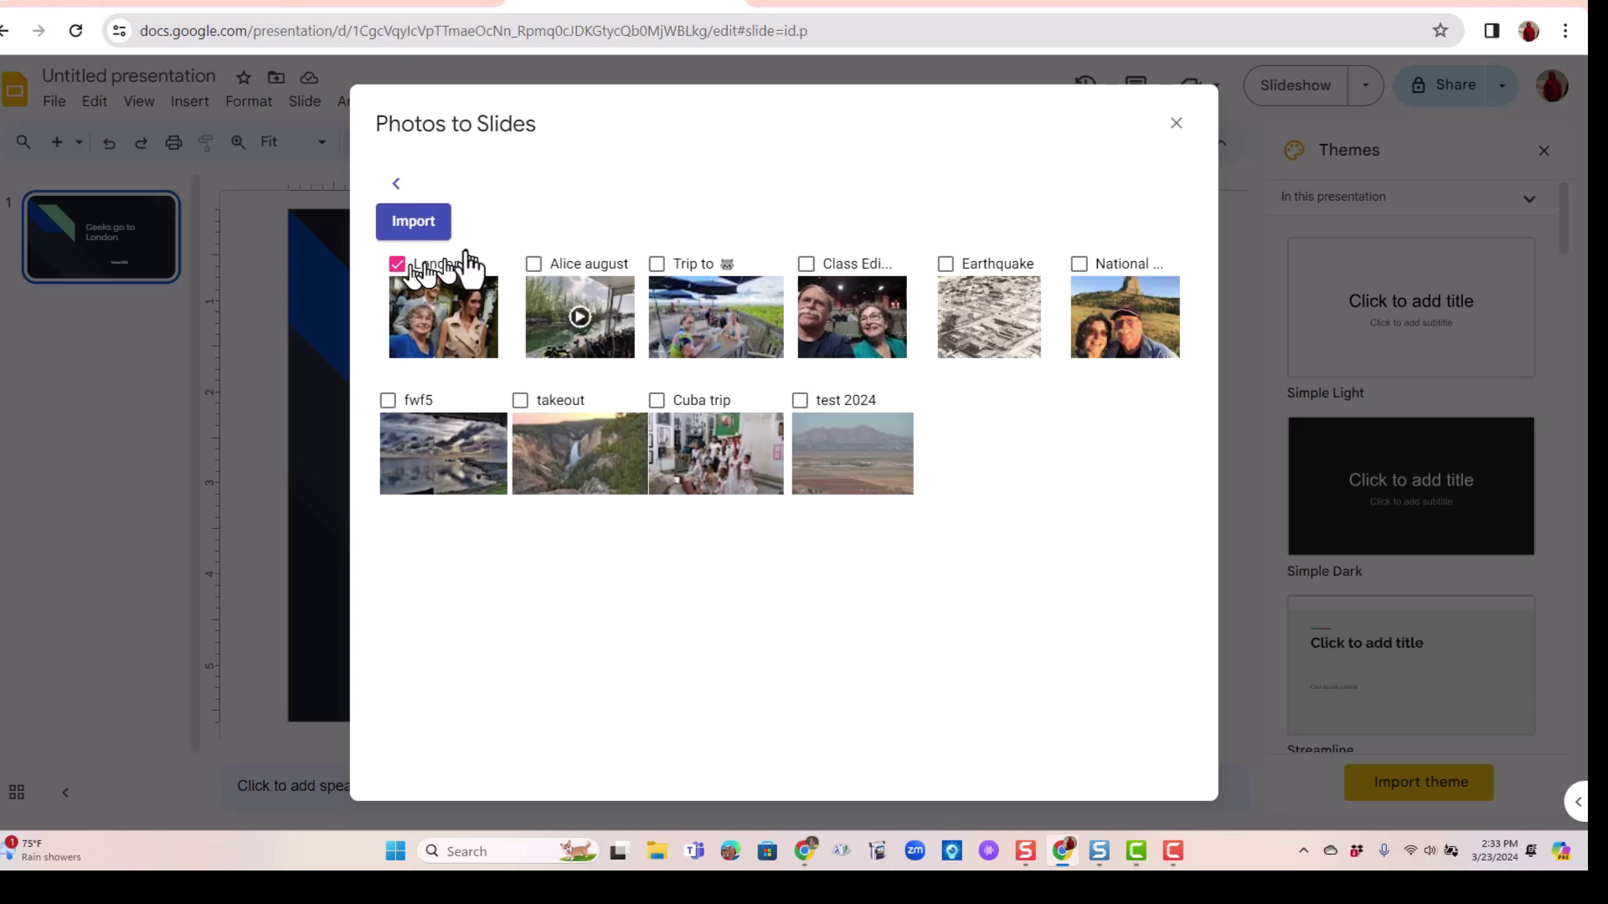
click(429, 233)
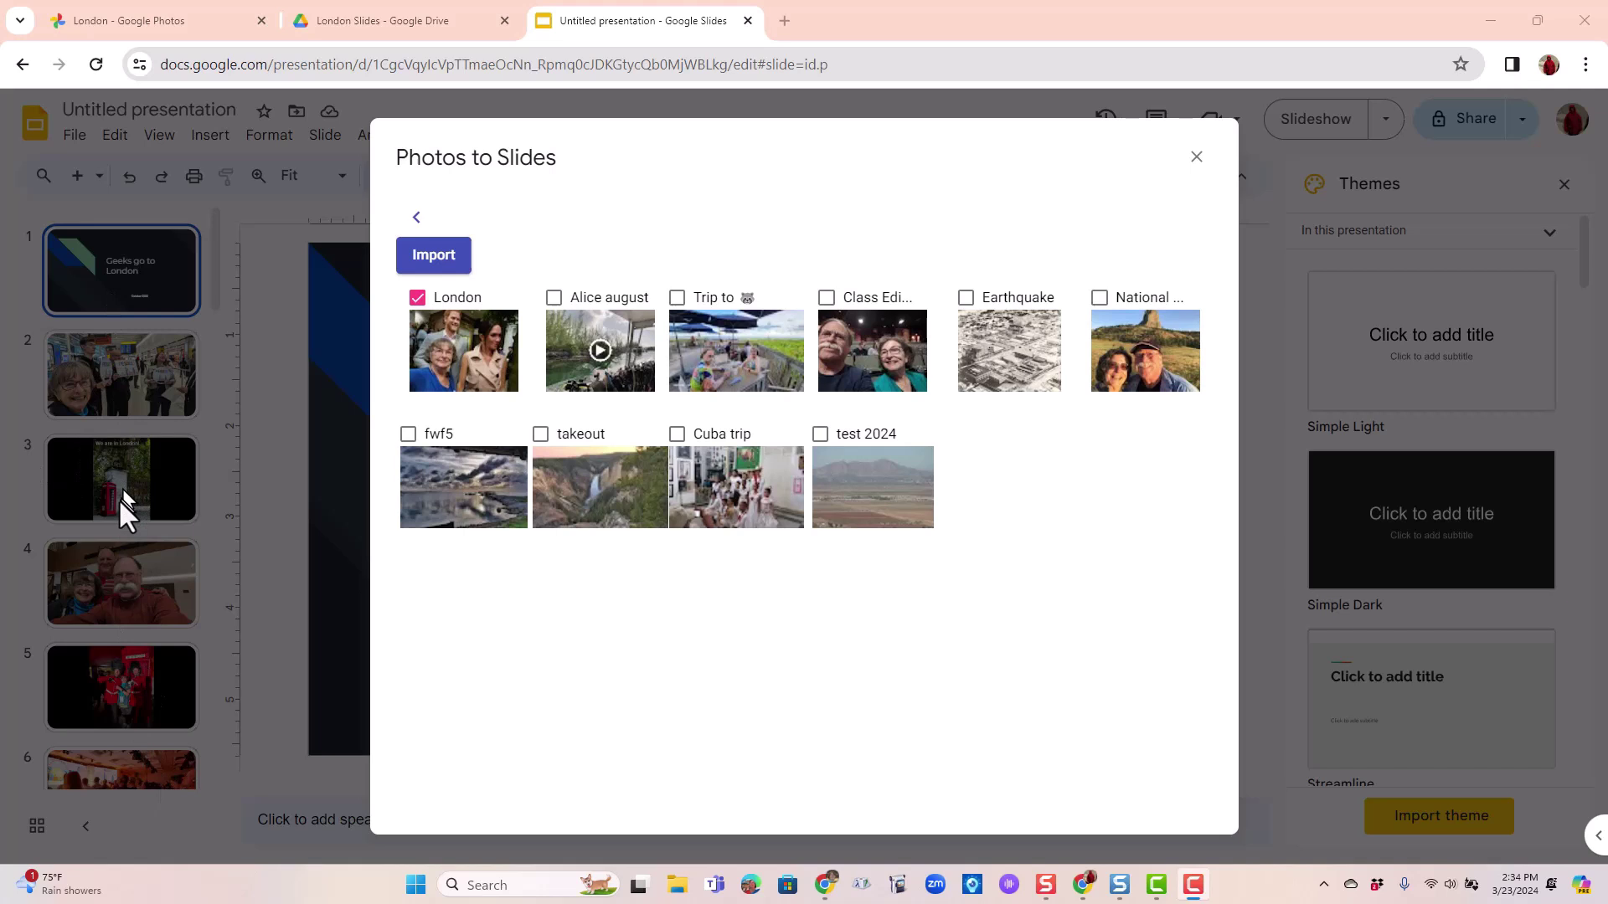
click(1197, 159)
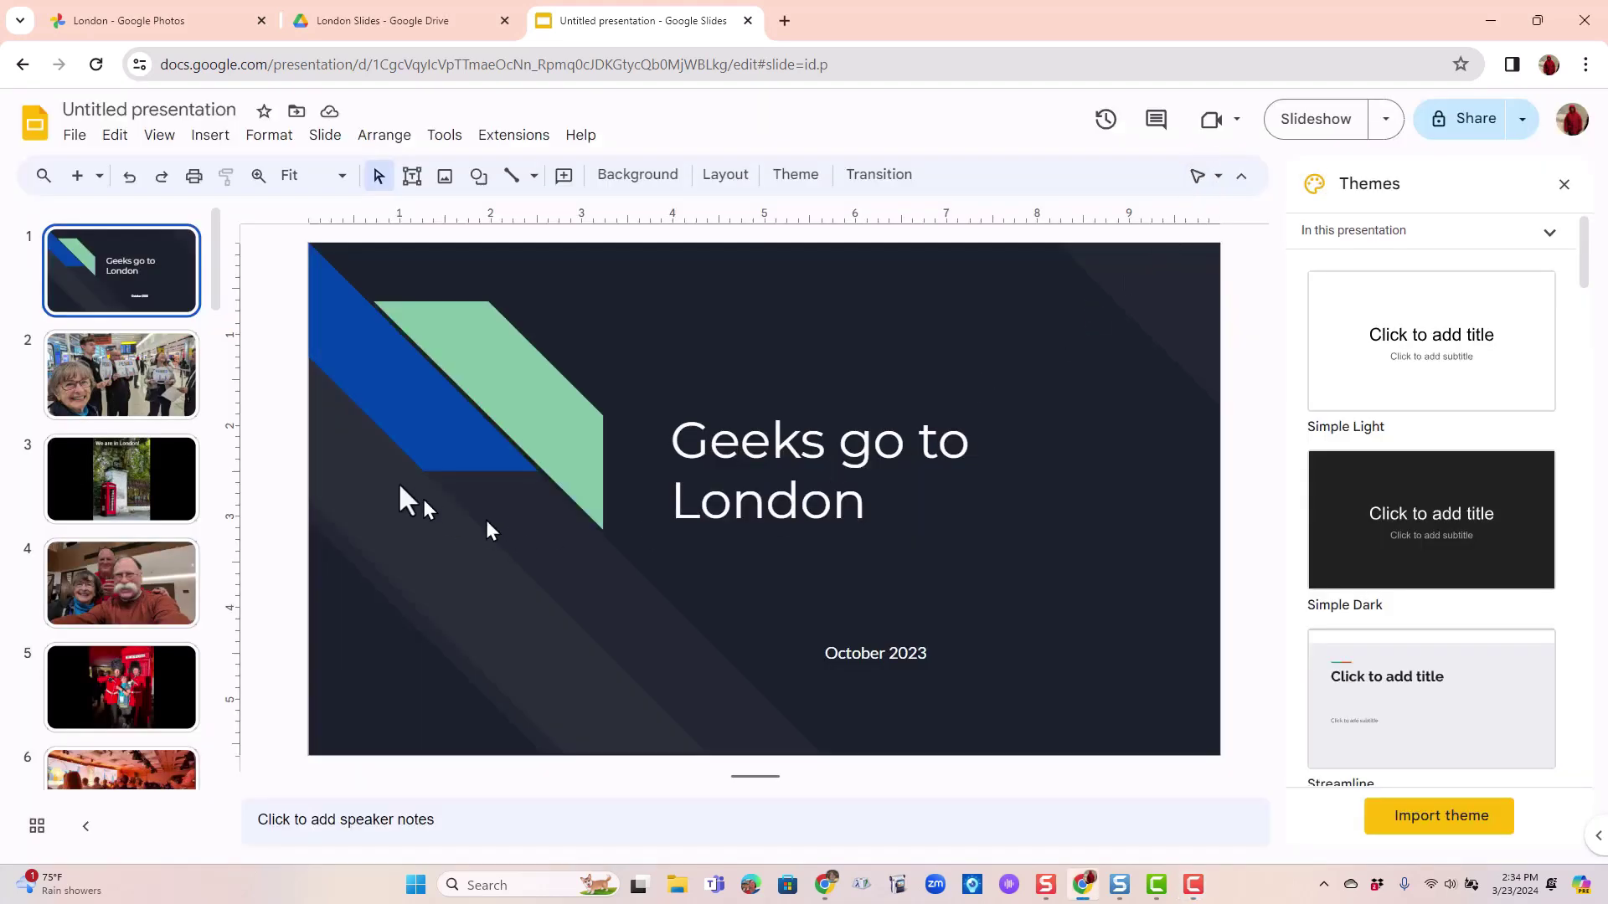
Step: Review the imported slides, then shrink slide 2's airport photo and shift it slightly left
click(138, 385)
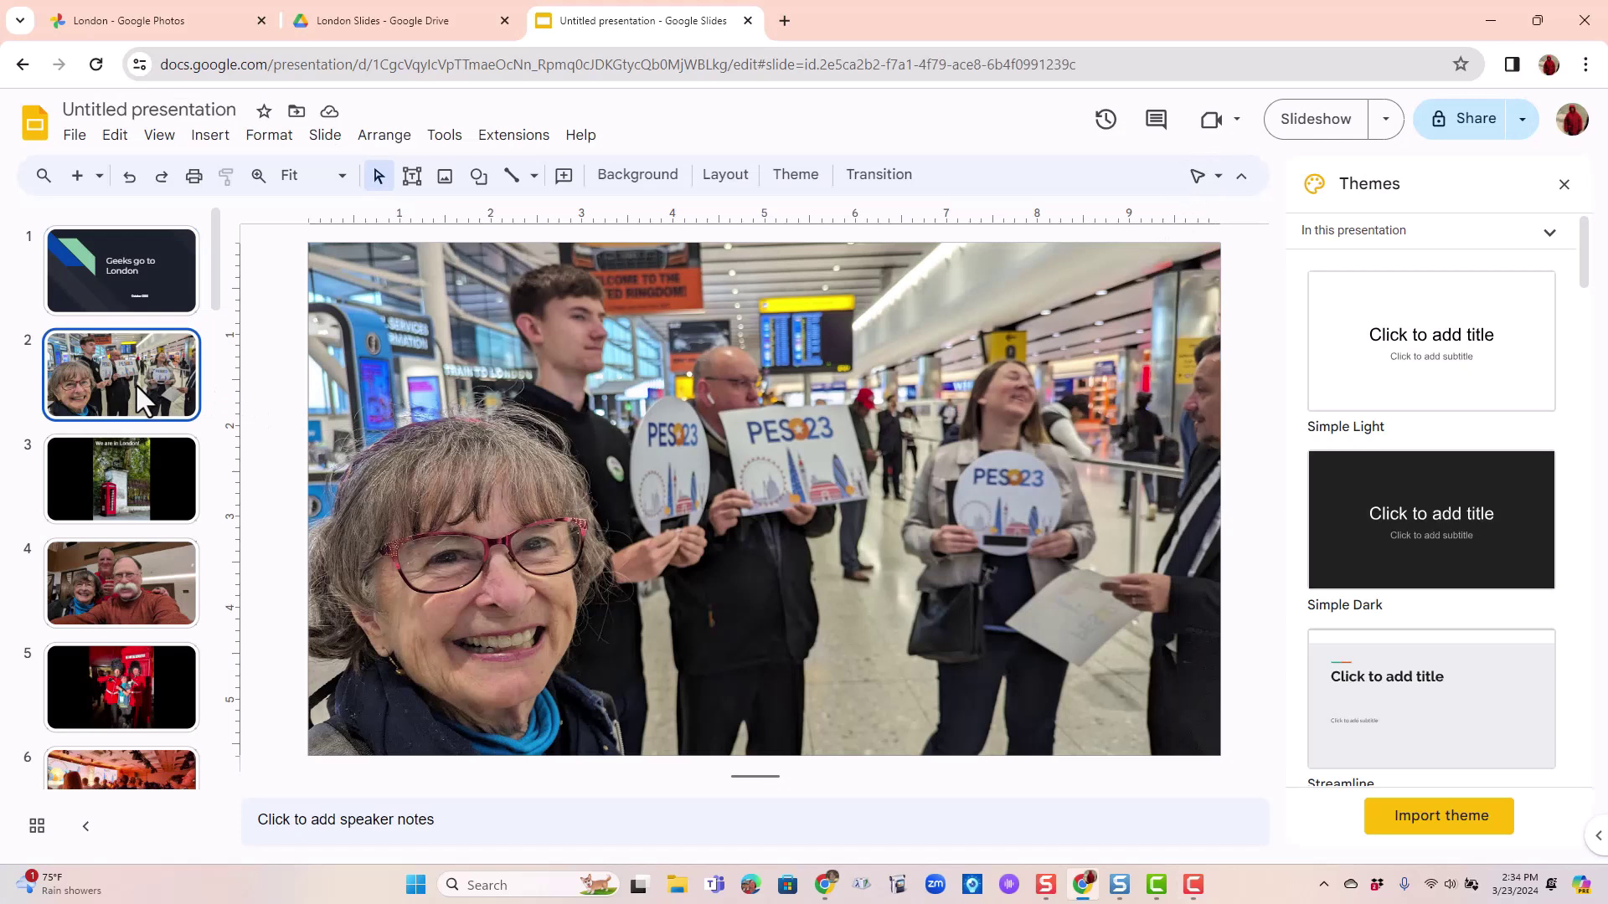
click(121, 502)
click(119, 568)
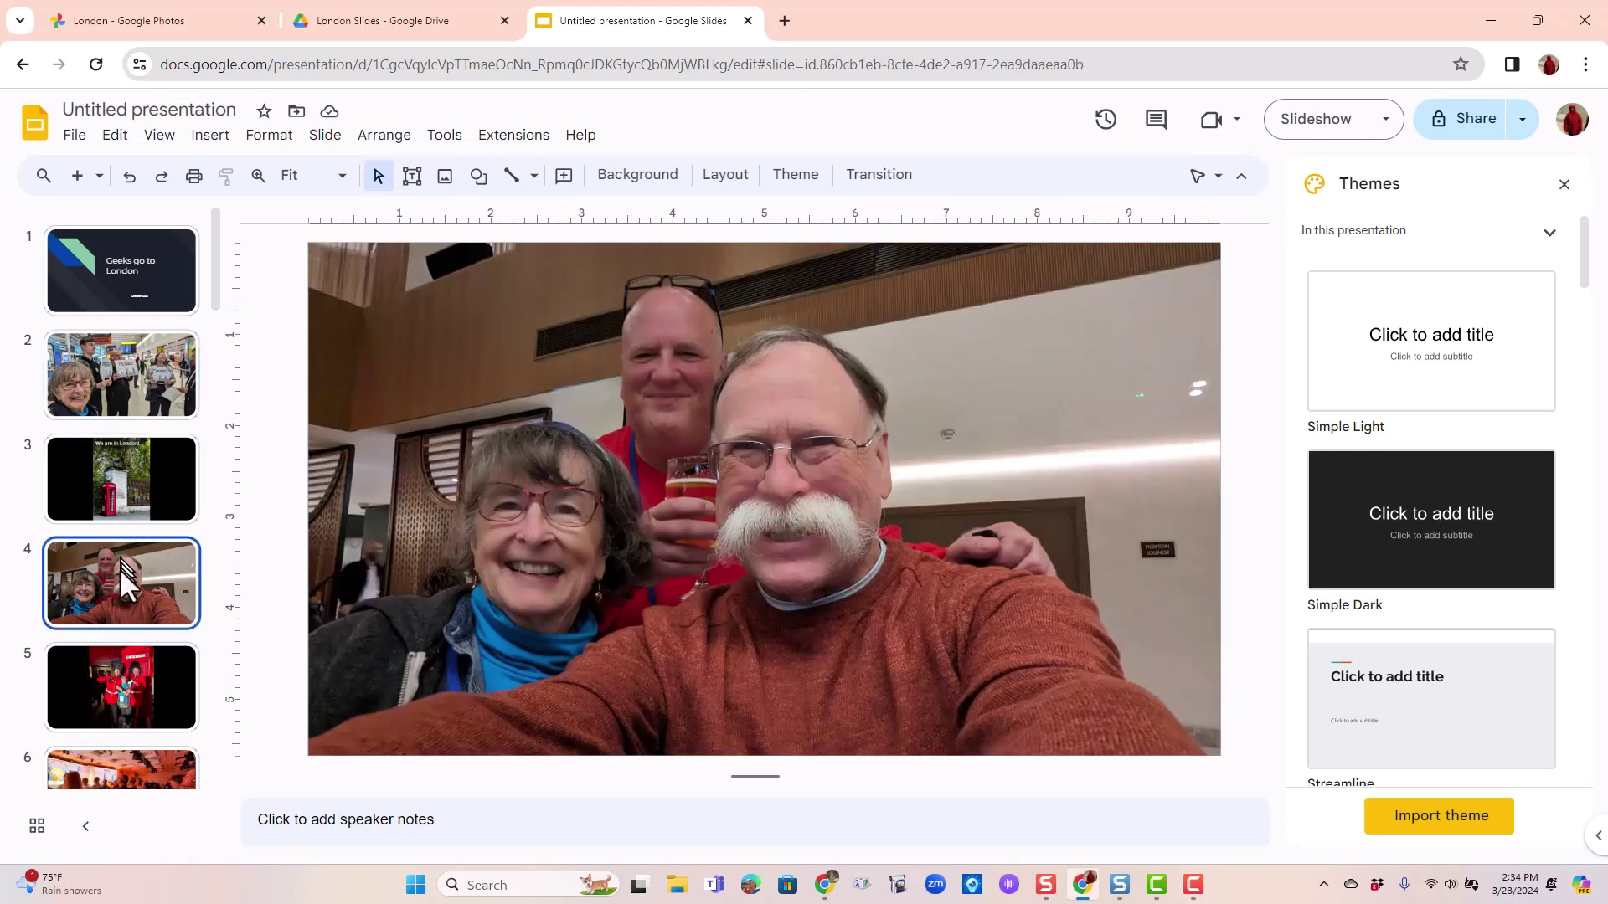
click(130, 707)
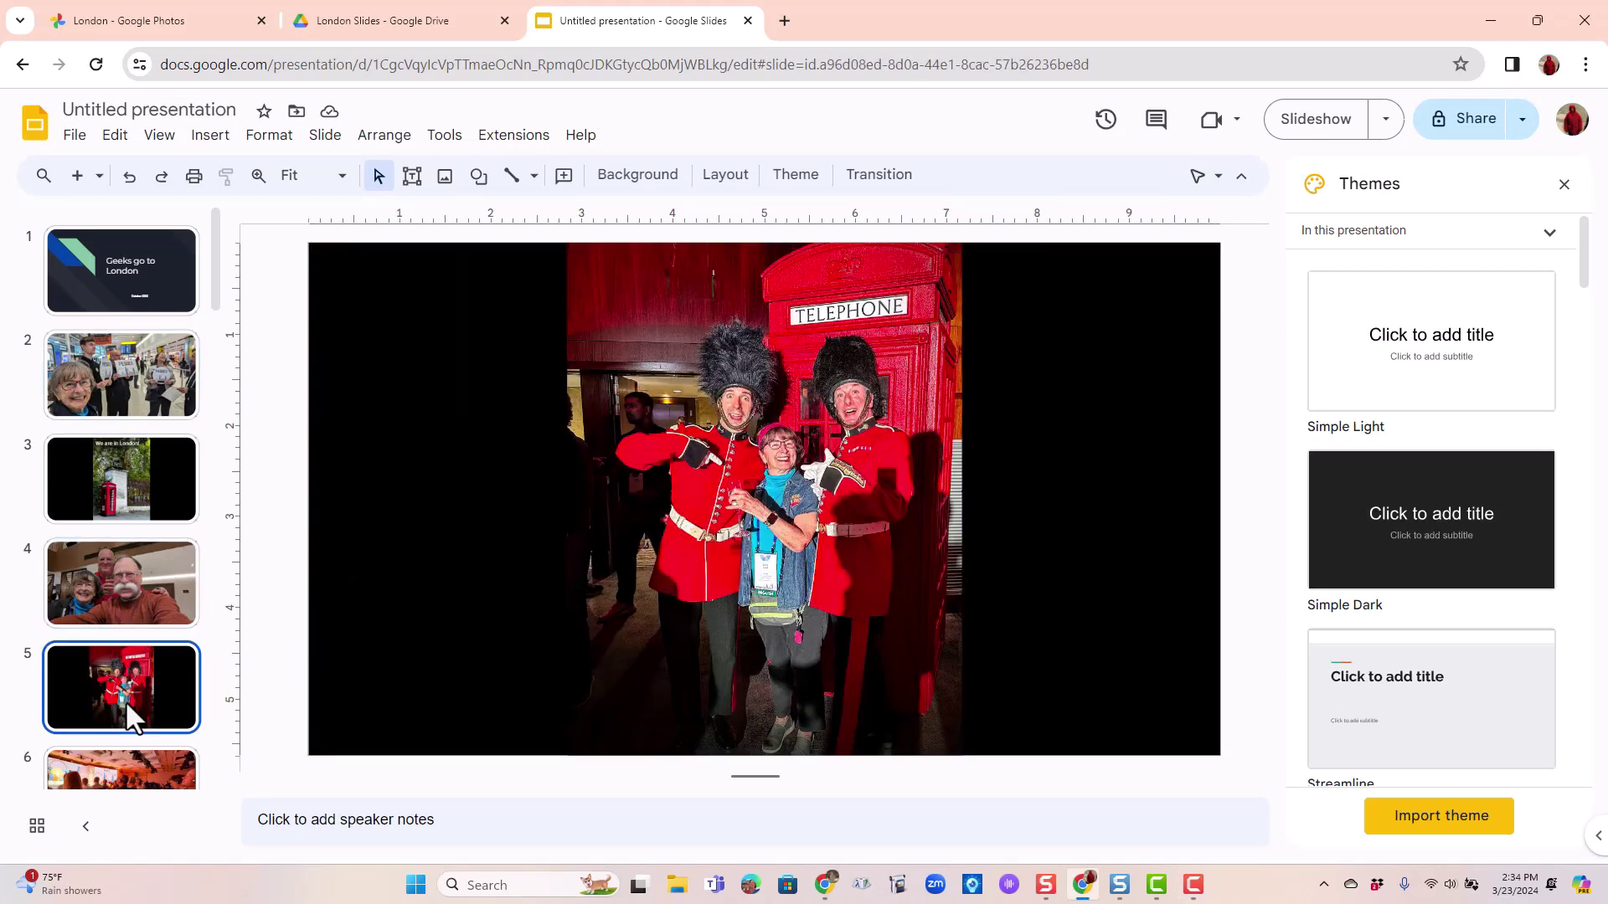
click(134, 384)
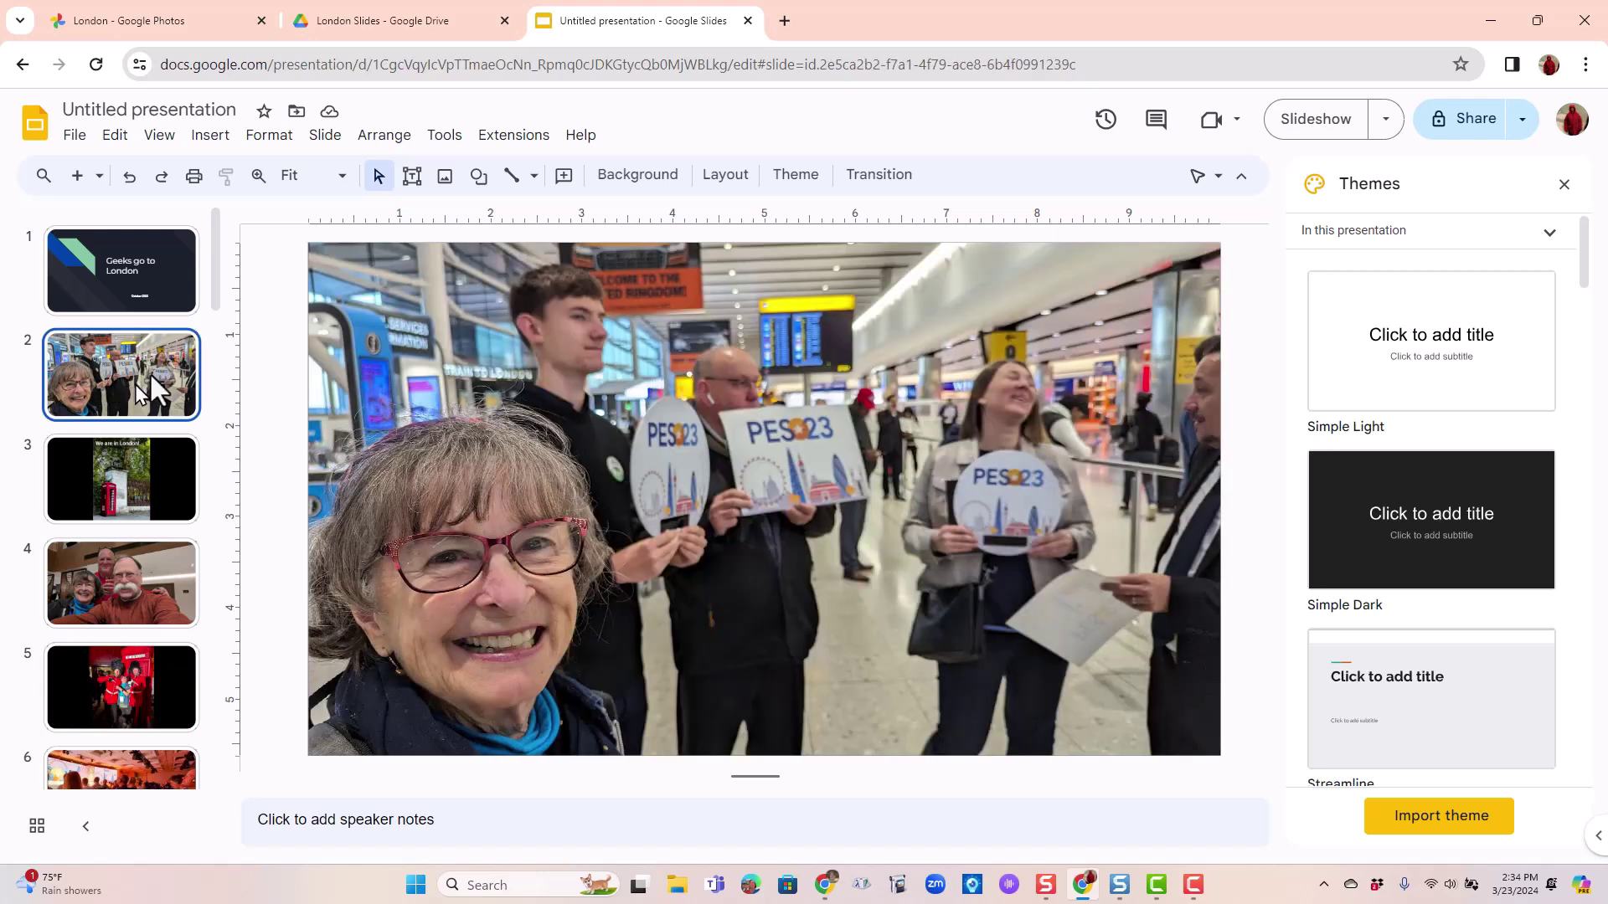
click(806, 606)
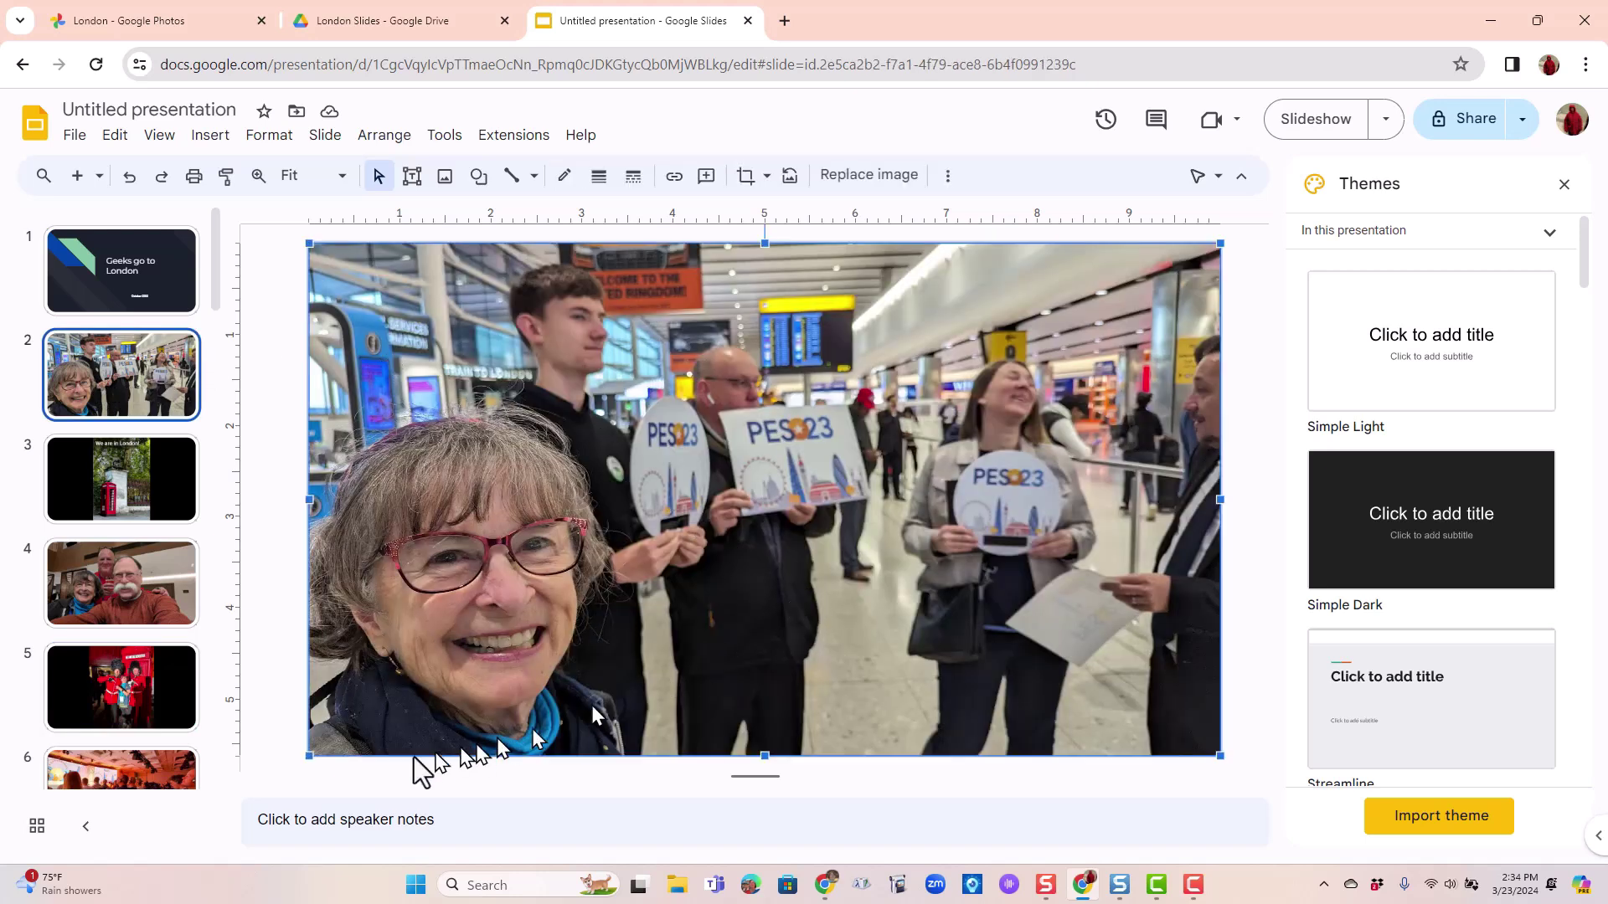
drag(309, 756, 437, 615)
drag(815, 581, 768, 582)
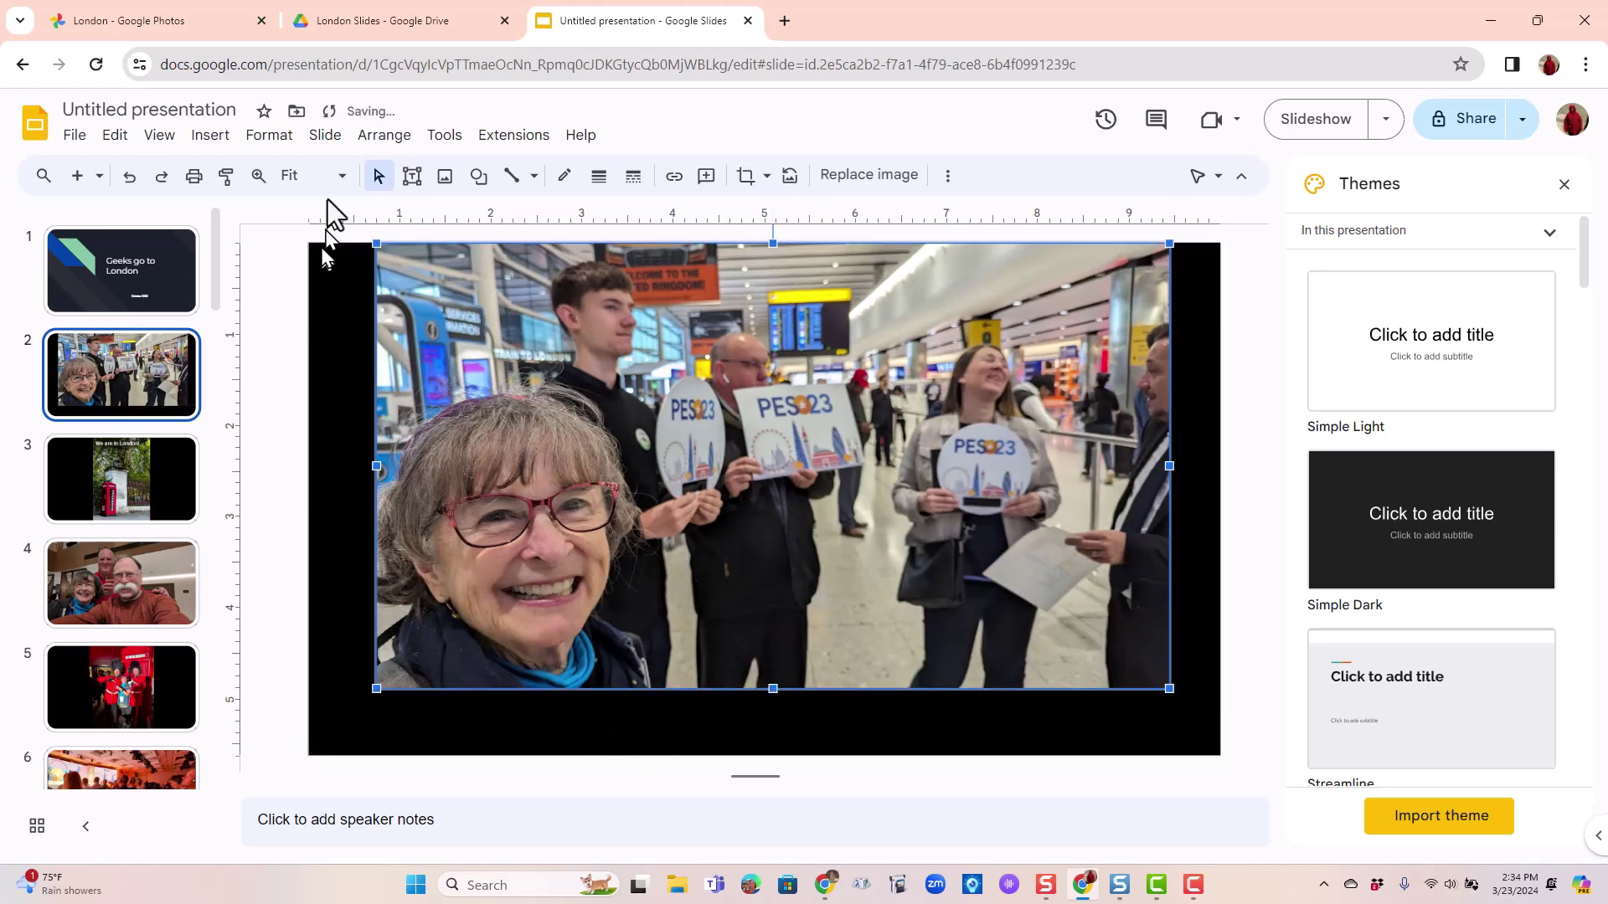
Step: Paste a caption about the Summit airport pickup into a text box below the photo
click(411, 175)
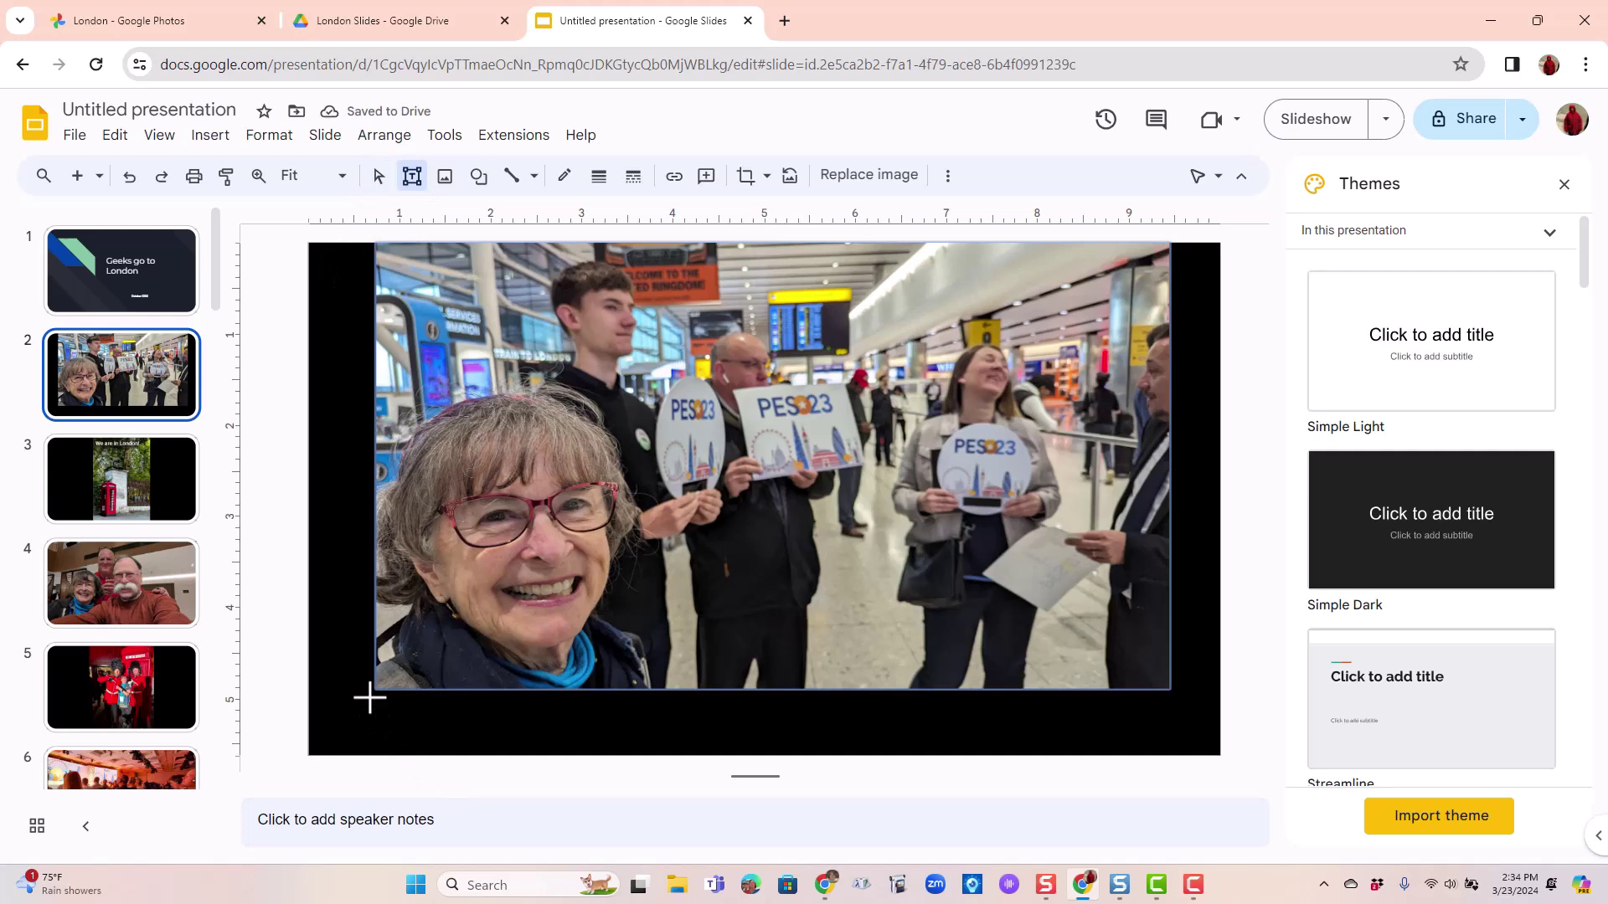
drag(369, 698, 1165, 745)
text(The first 3 days were the Google Product Experts Summit and Google people were there to pick us up at the airport!)
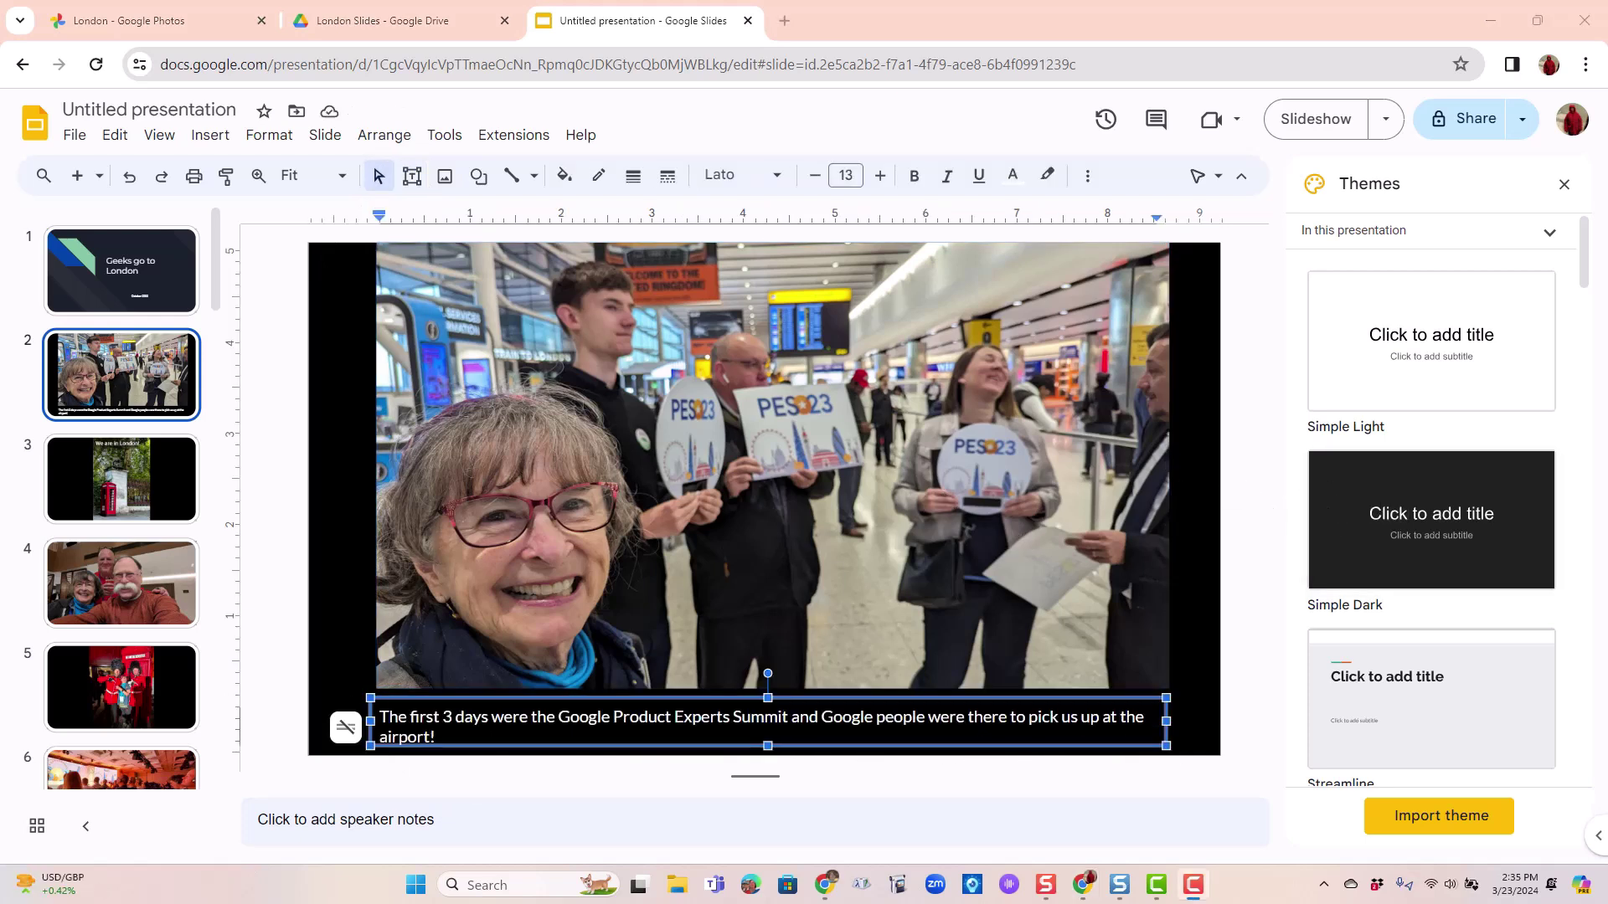
click(93, 476)
click(126, 588)
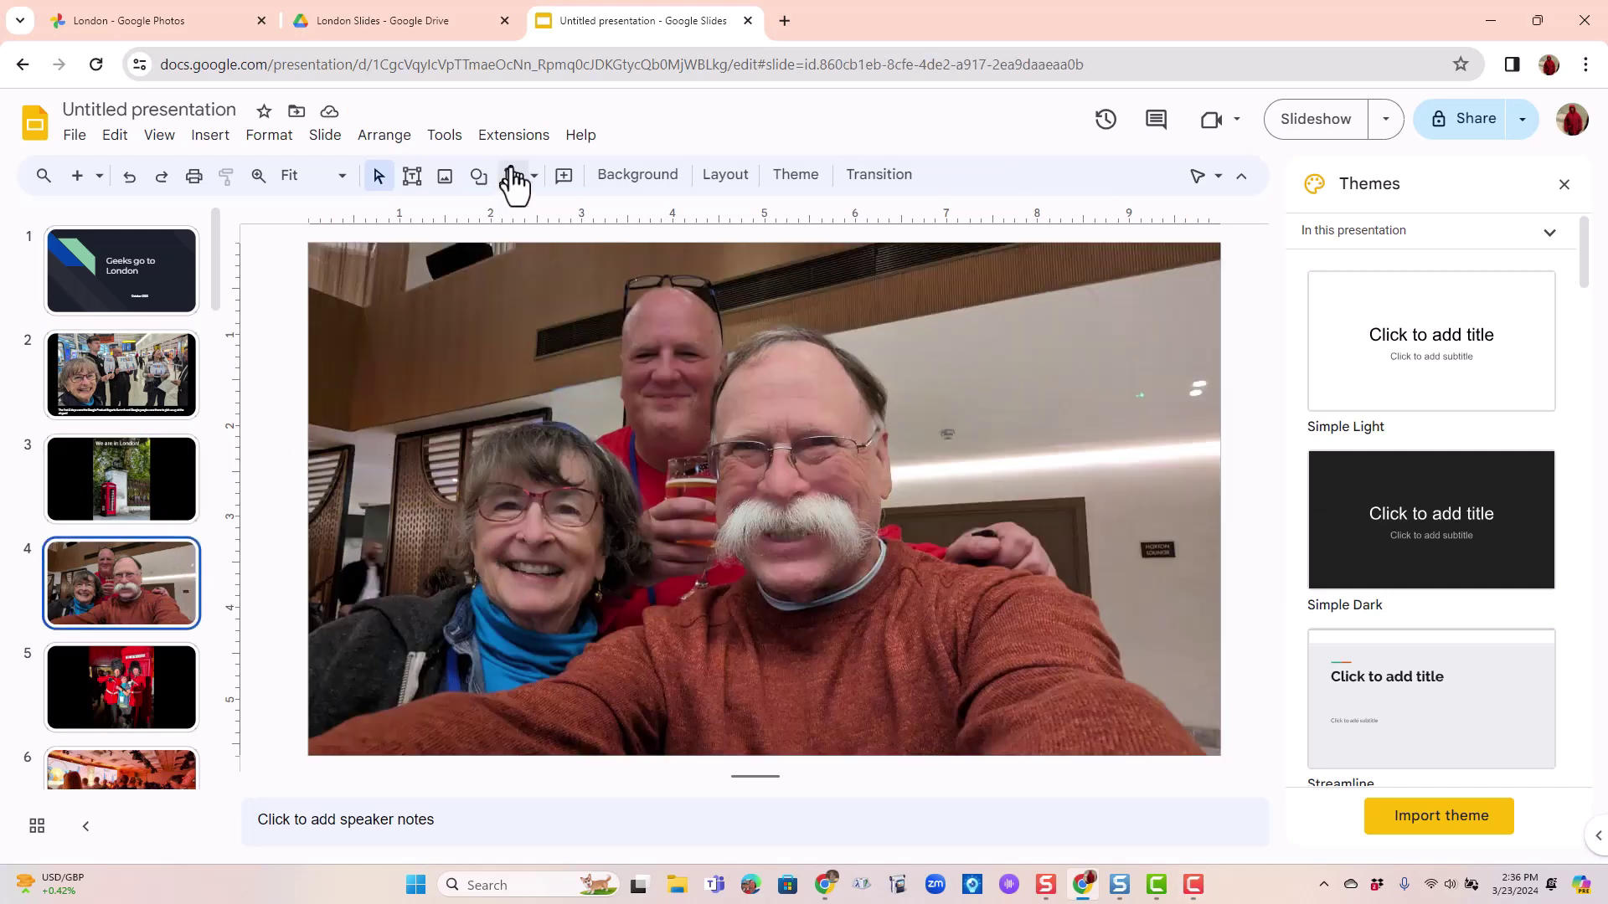
Step: Draw an arrow toward the man at the back with a 4 px line weight
click(512, 178)
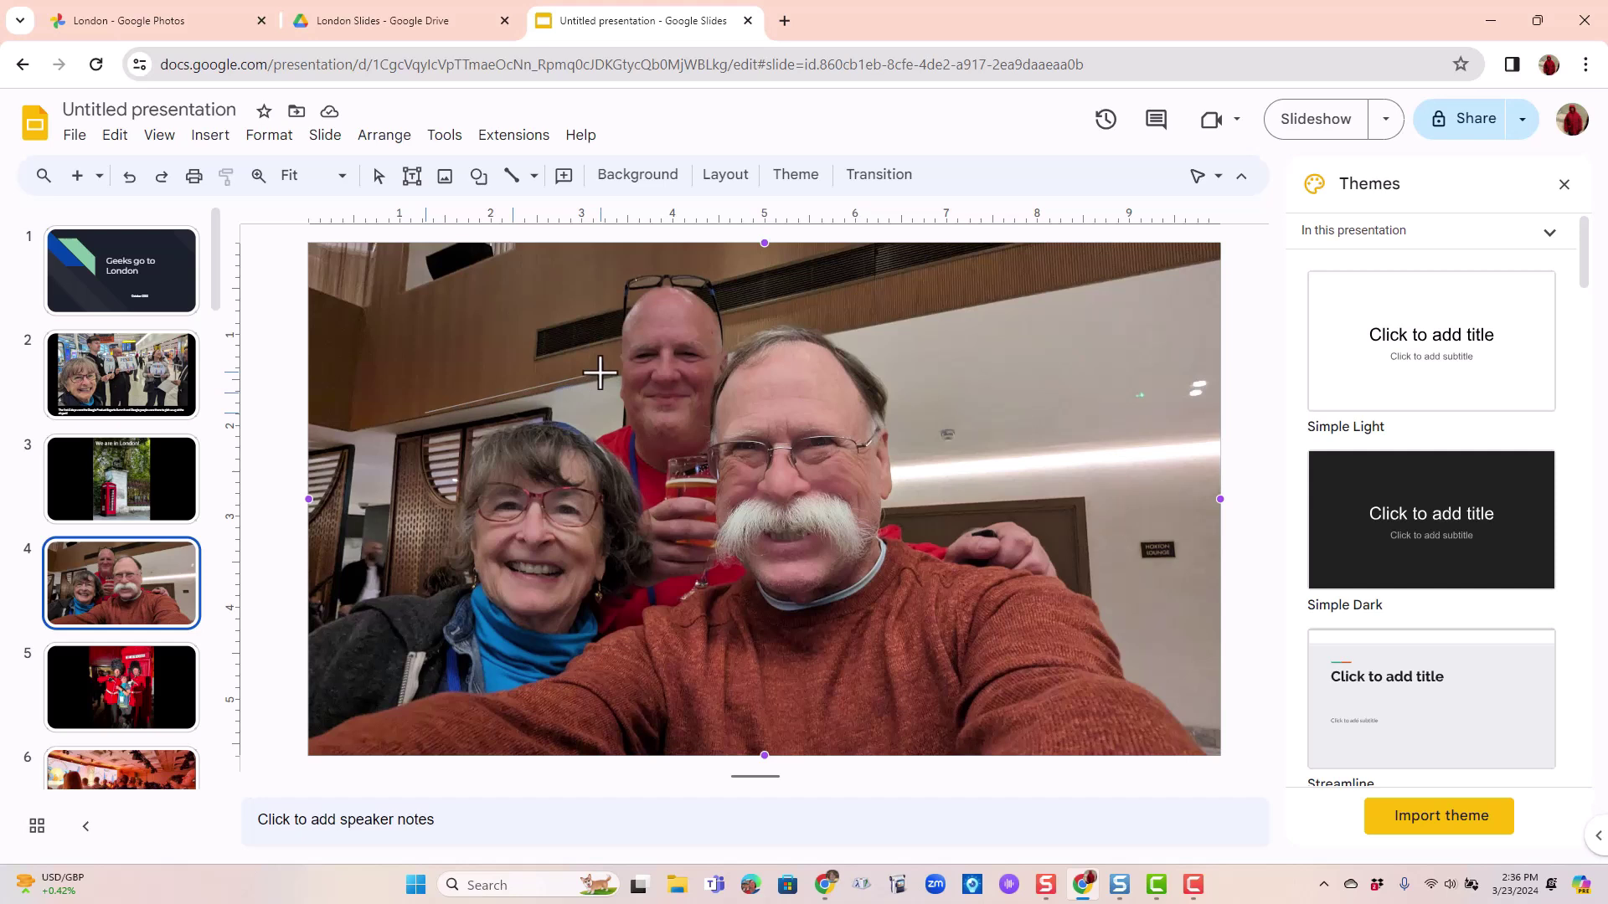
drag(593, 371, 594, 372)
click(692, 186)
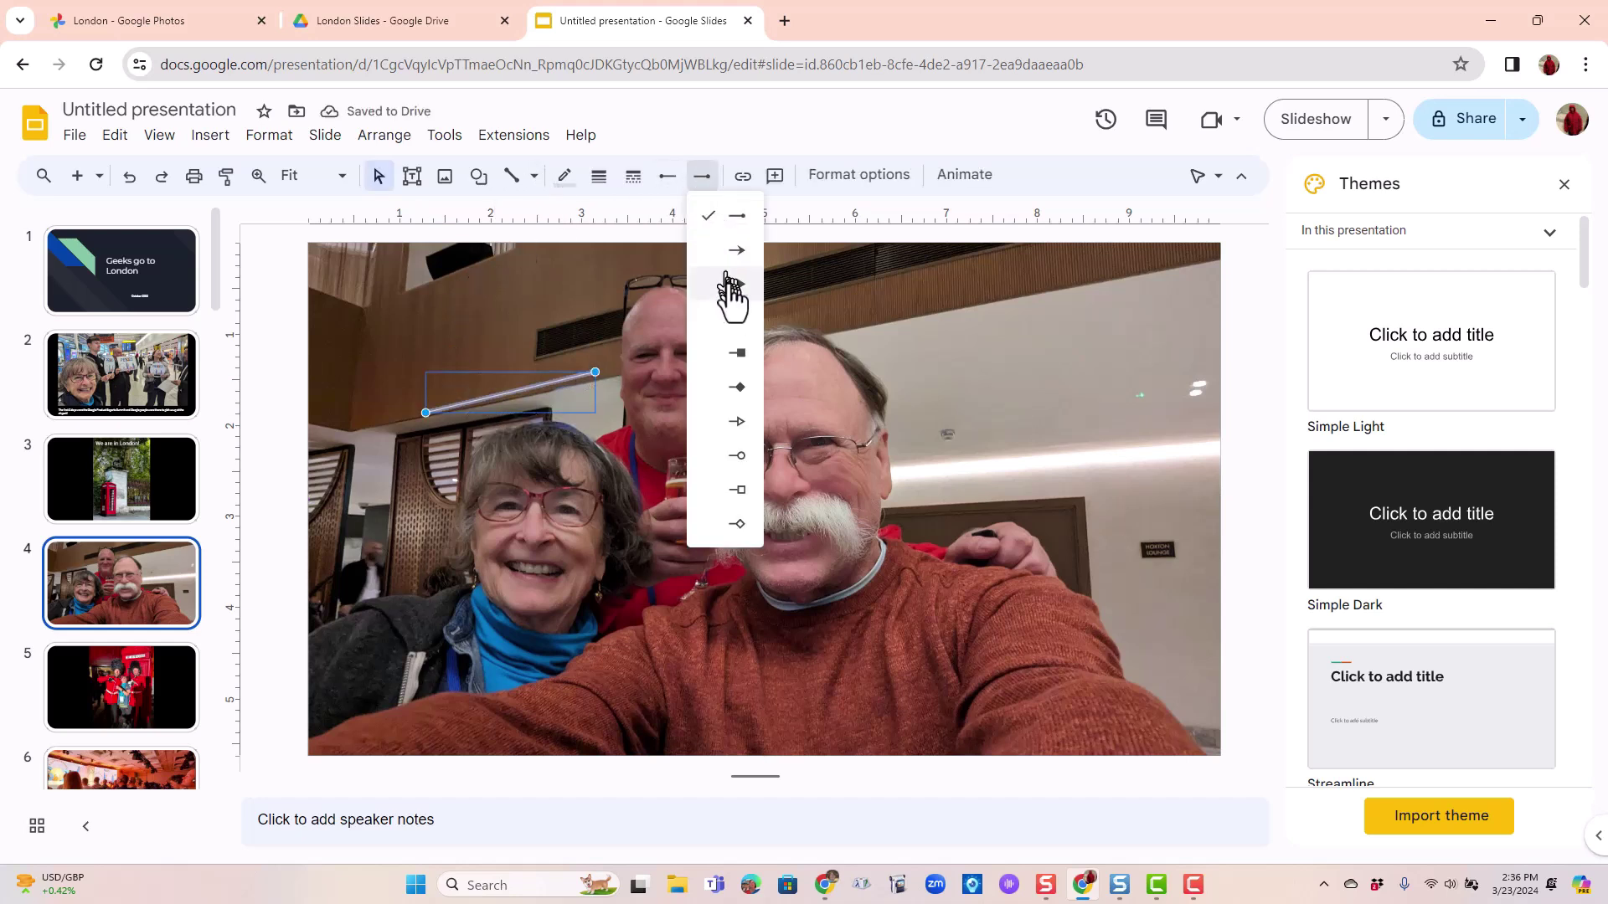
click(729, 291)
click(599, 176)
click(621, 317)
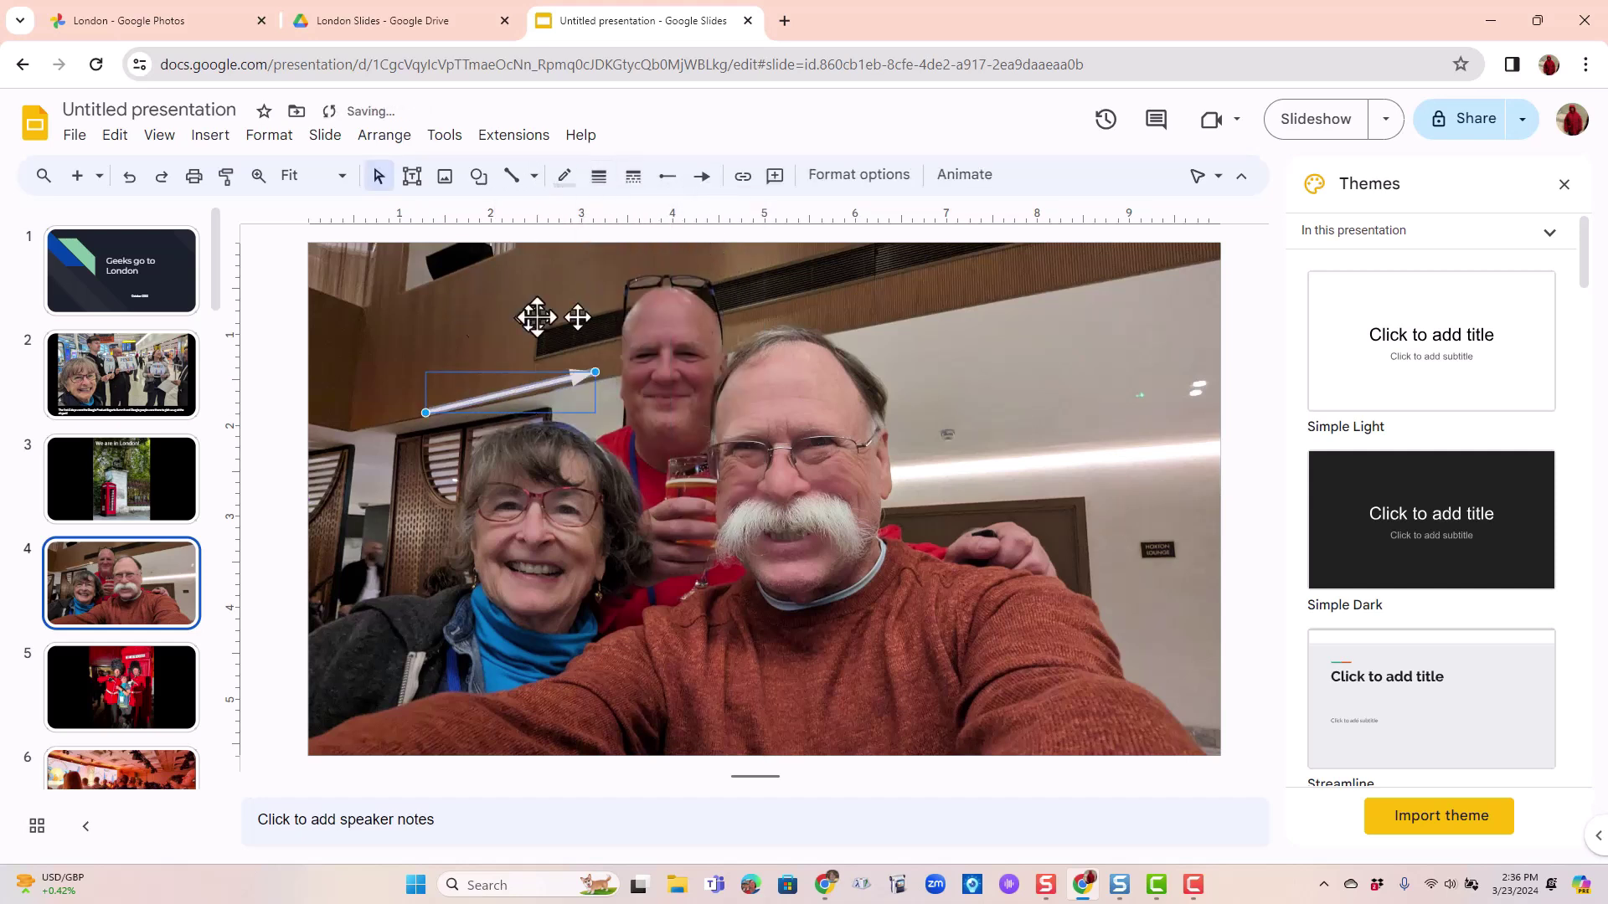
Step: Add a caption text box naming the man, positioned just above the arrow
click(411, 176)
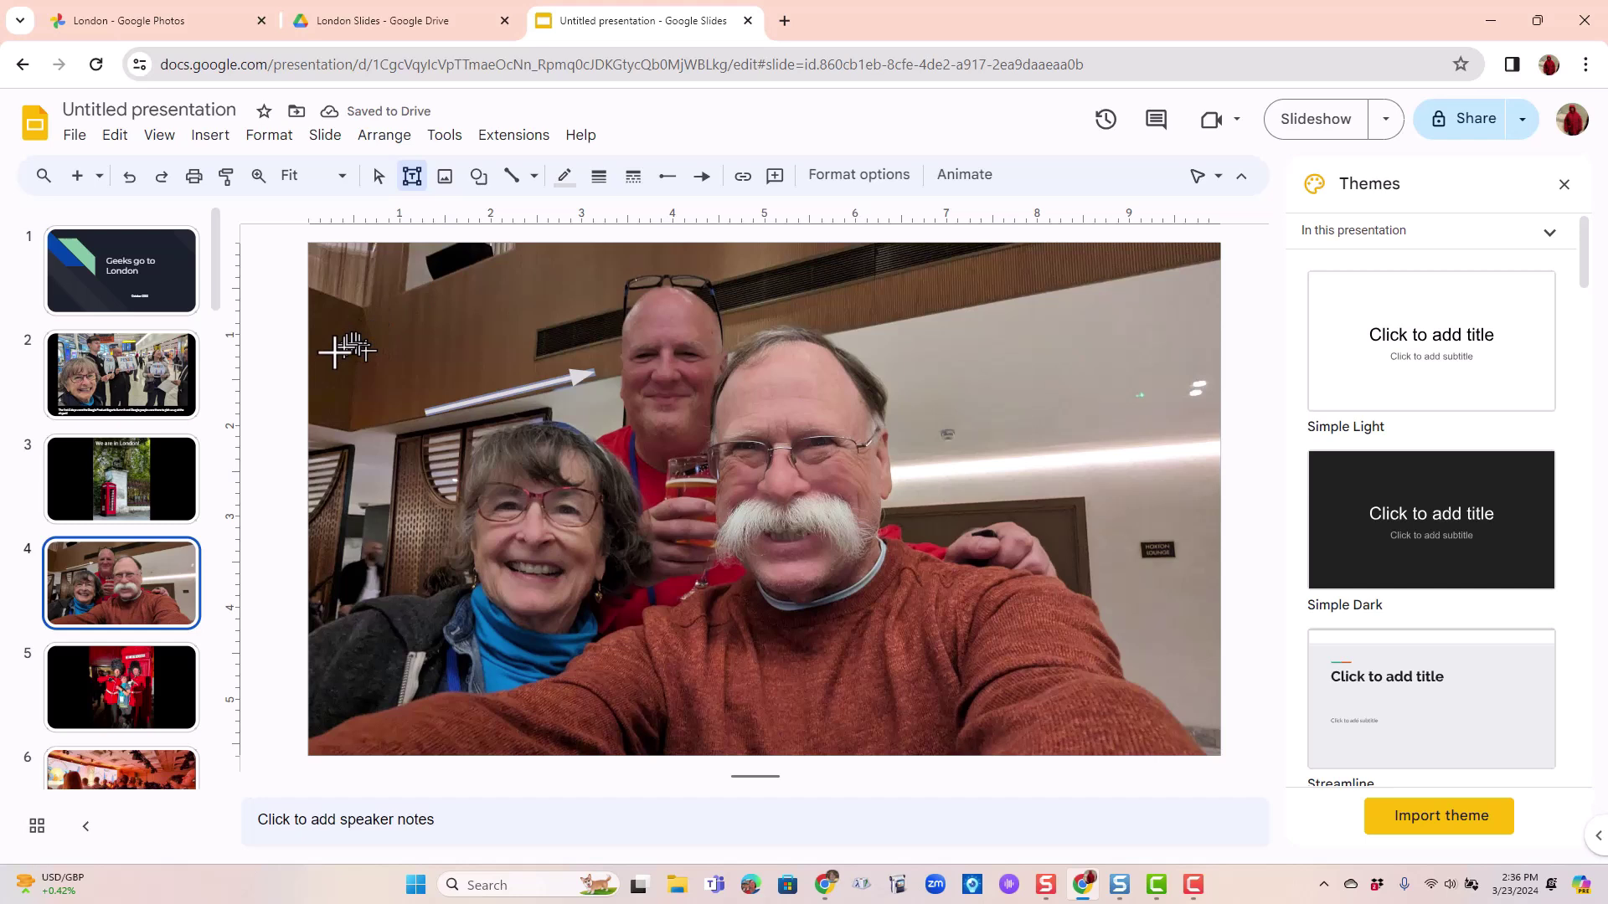
drag(334, 353, 524, 388)
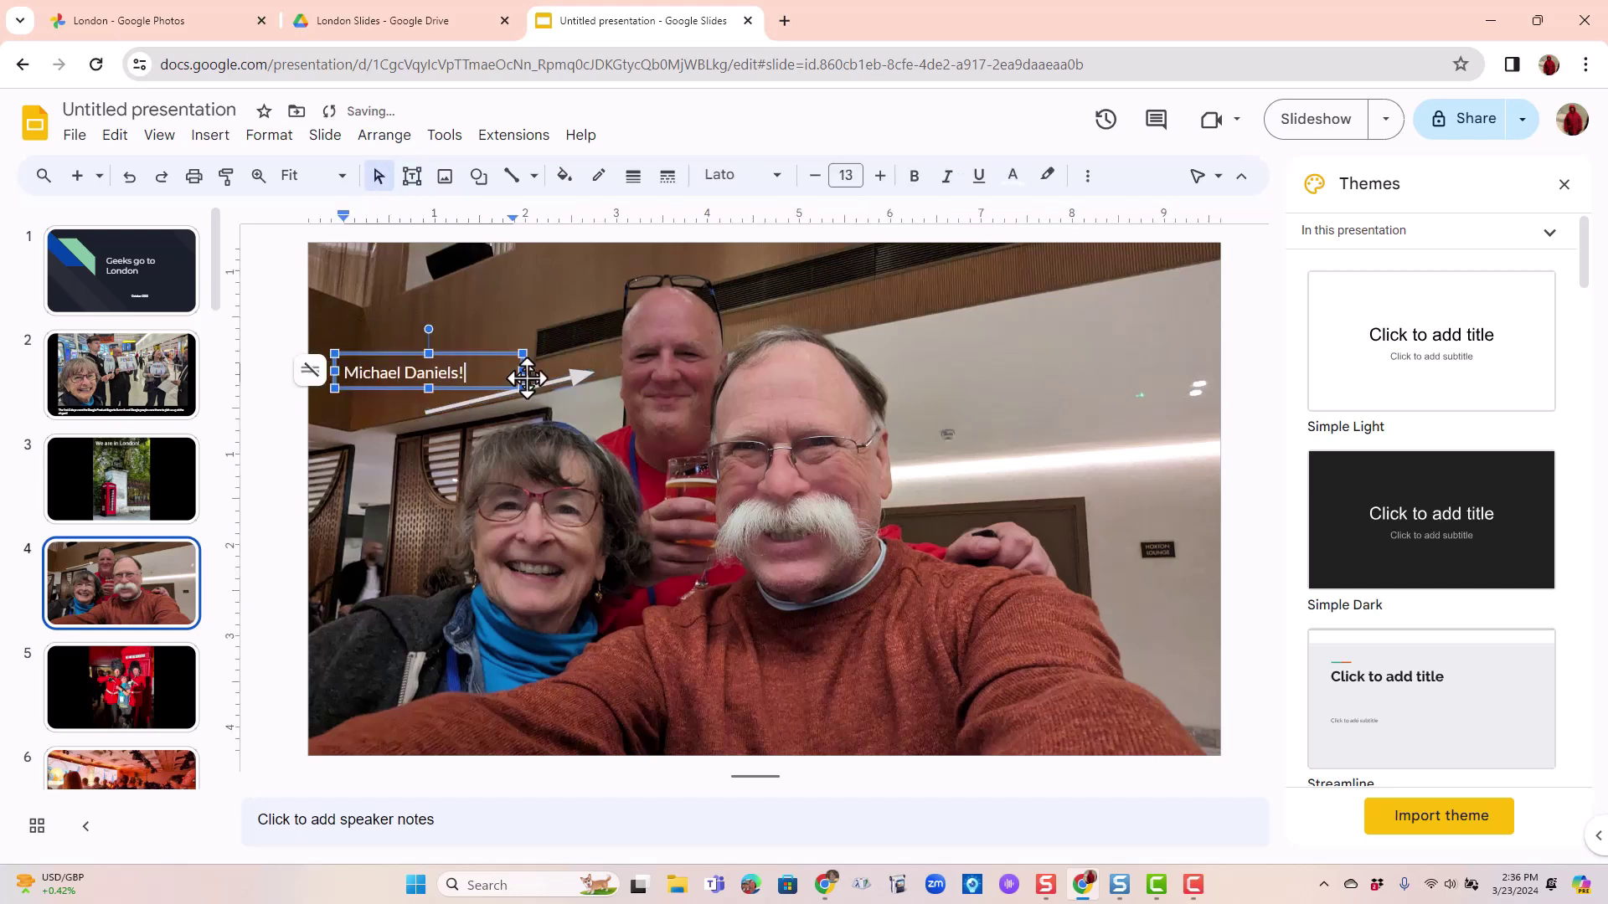
drag(527, 378, 564, 383)
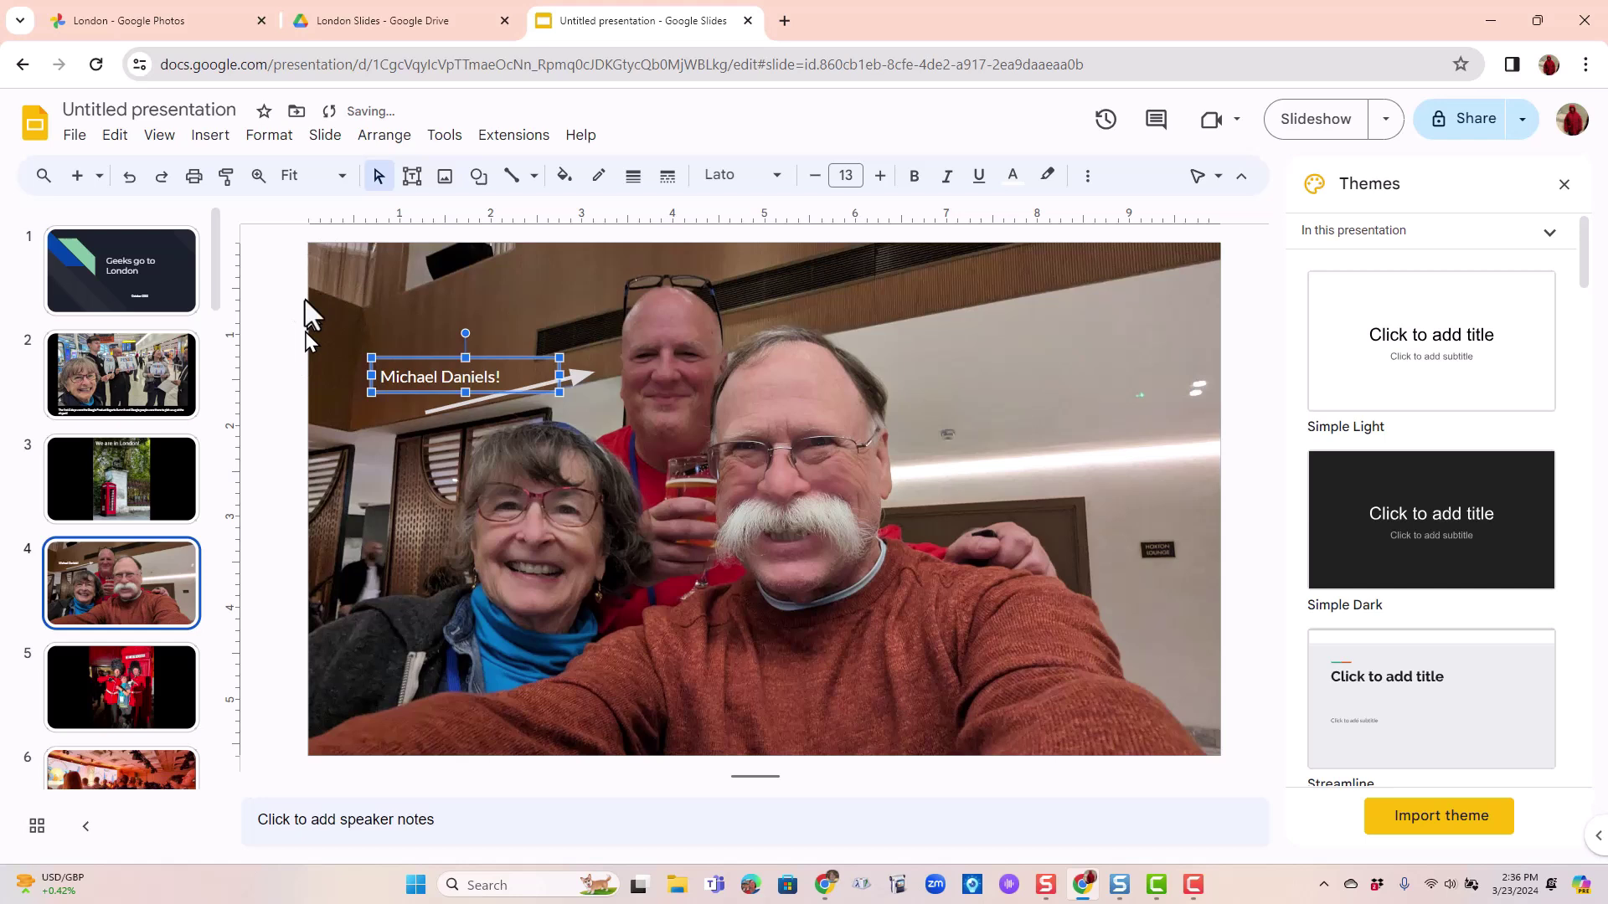
click(274, 303)
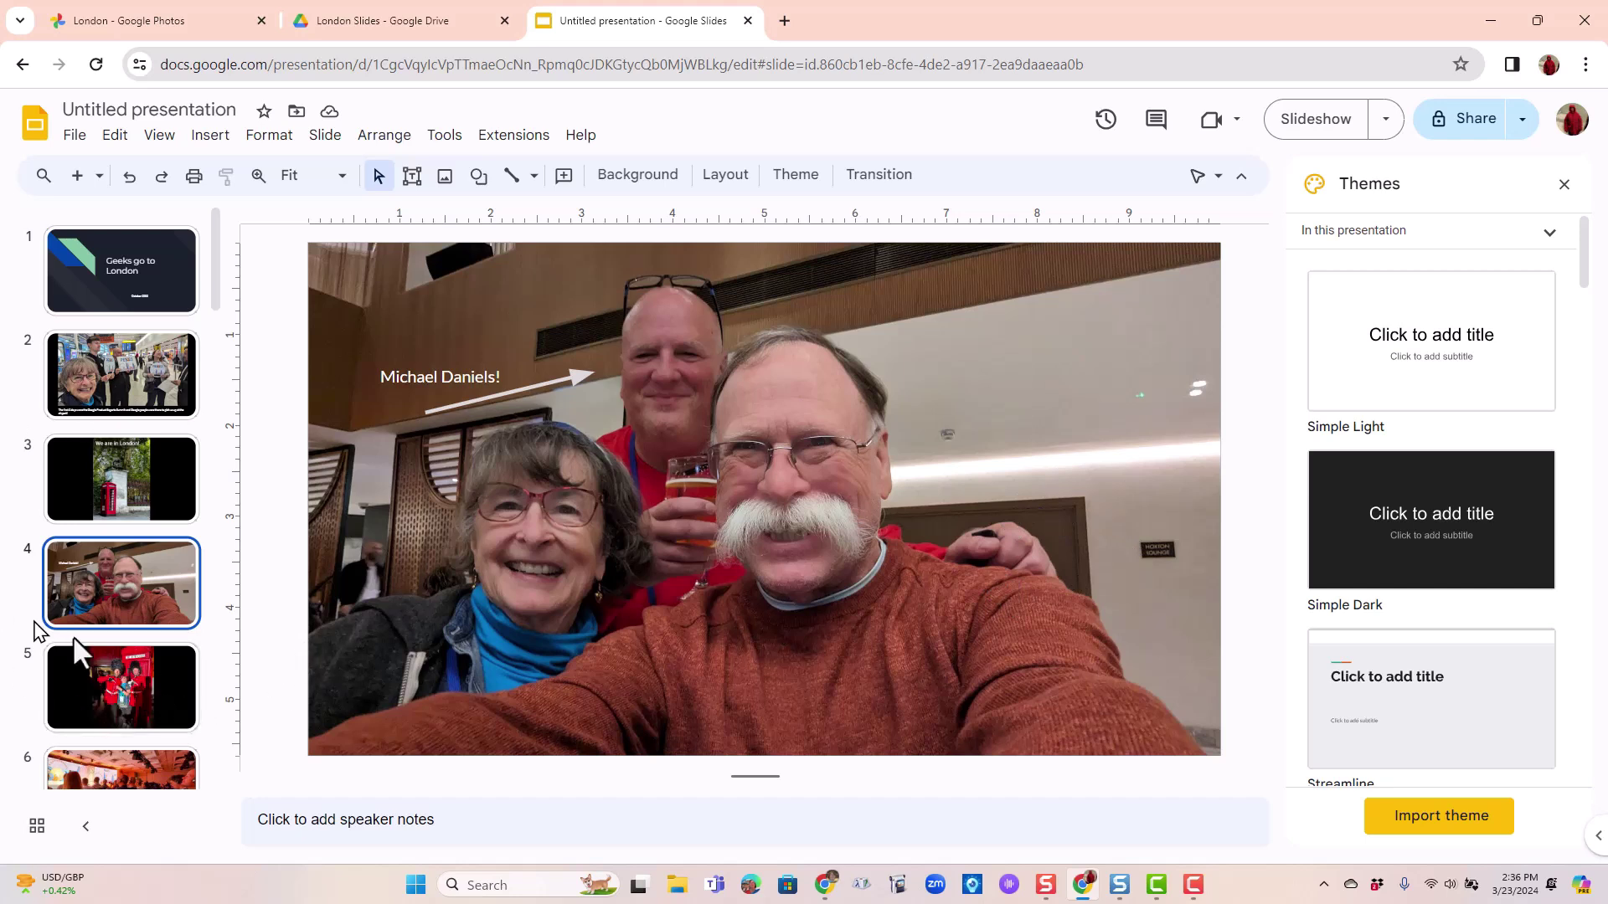
Step: On slide 5, add the 28-pt caption 'Google knows how to throw a party!' left of the photo
click(20, 661)
click(411, 175)
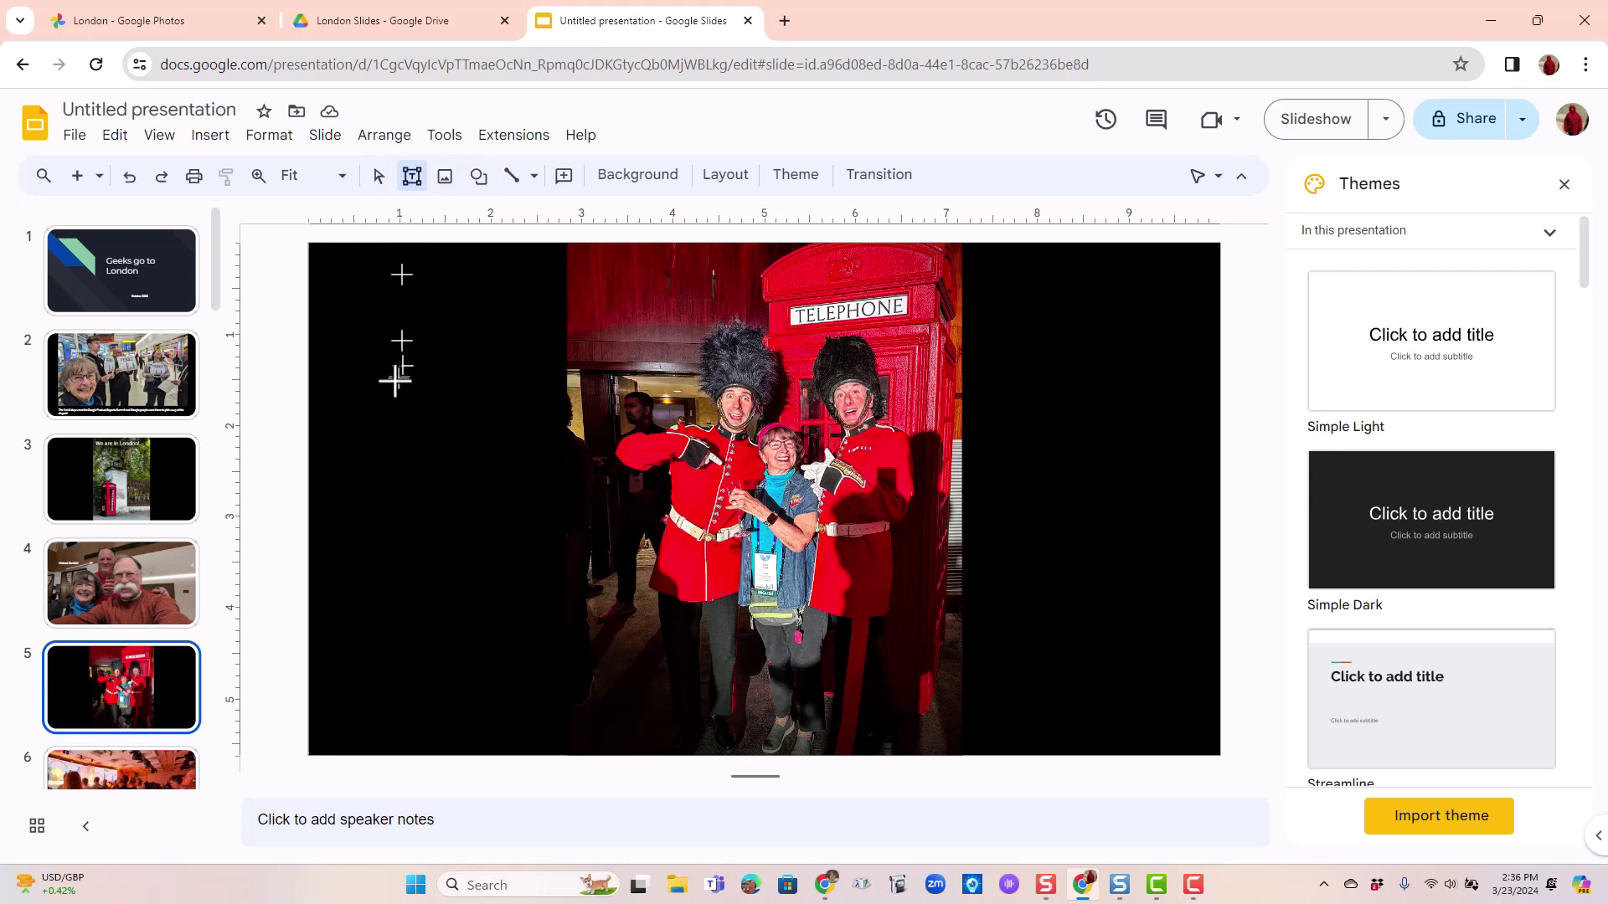
drag(348, 350, 559, 602)
text(Google knows how to throw a party!)
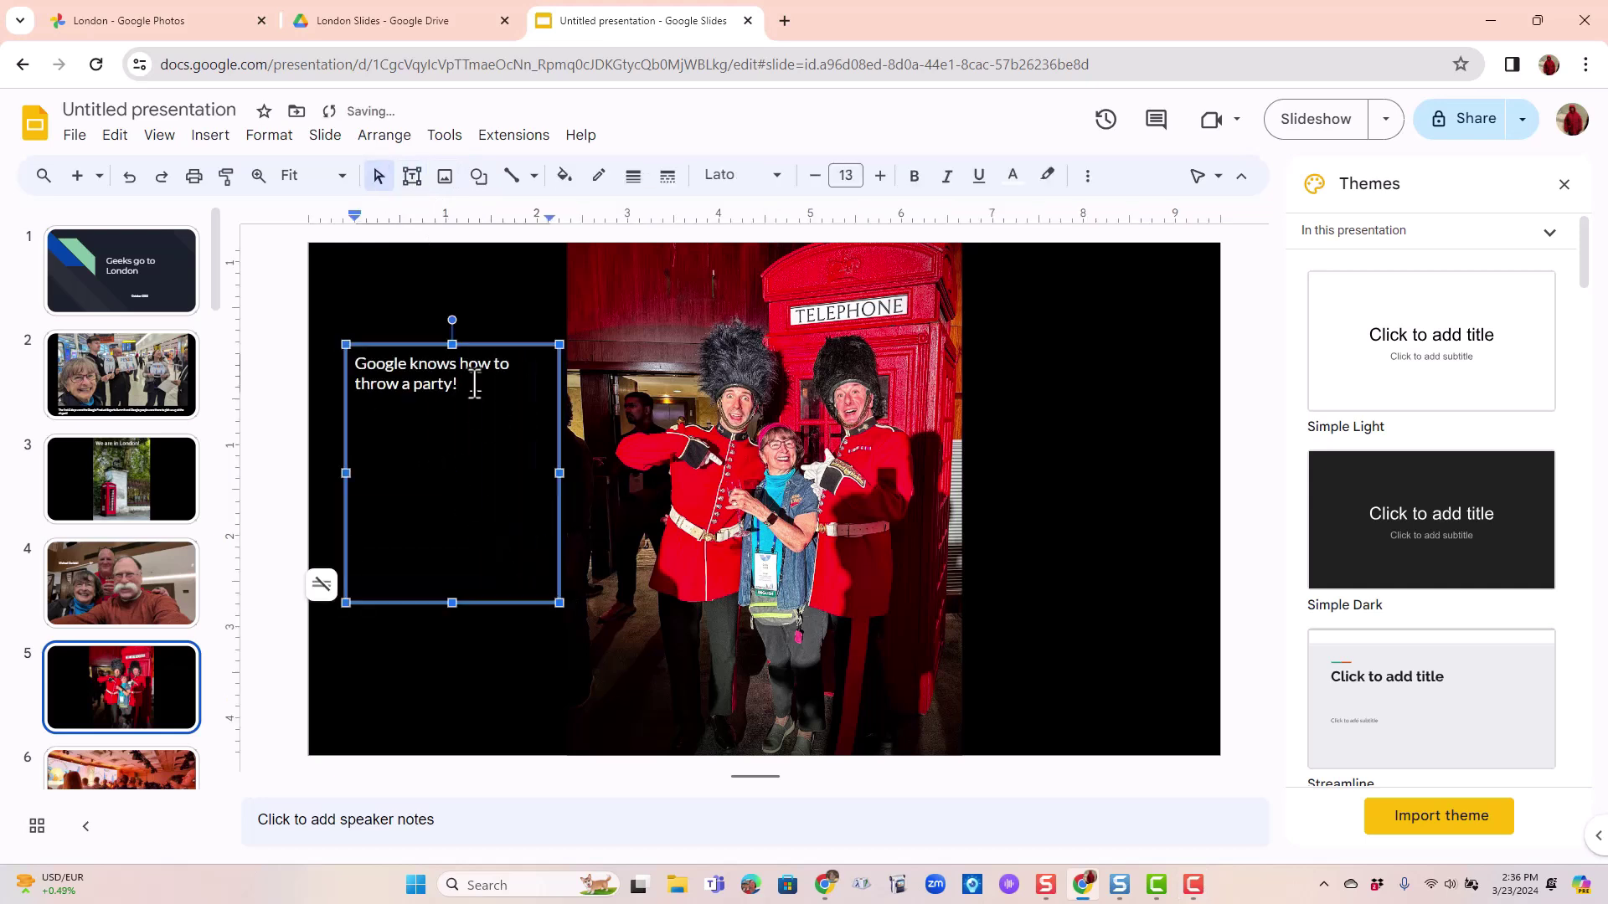
key(ctrl+a)
click(880, 175)
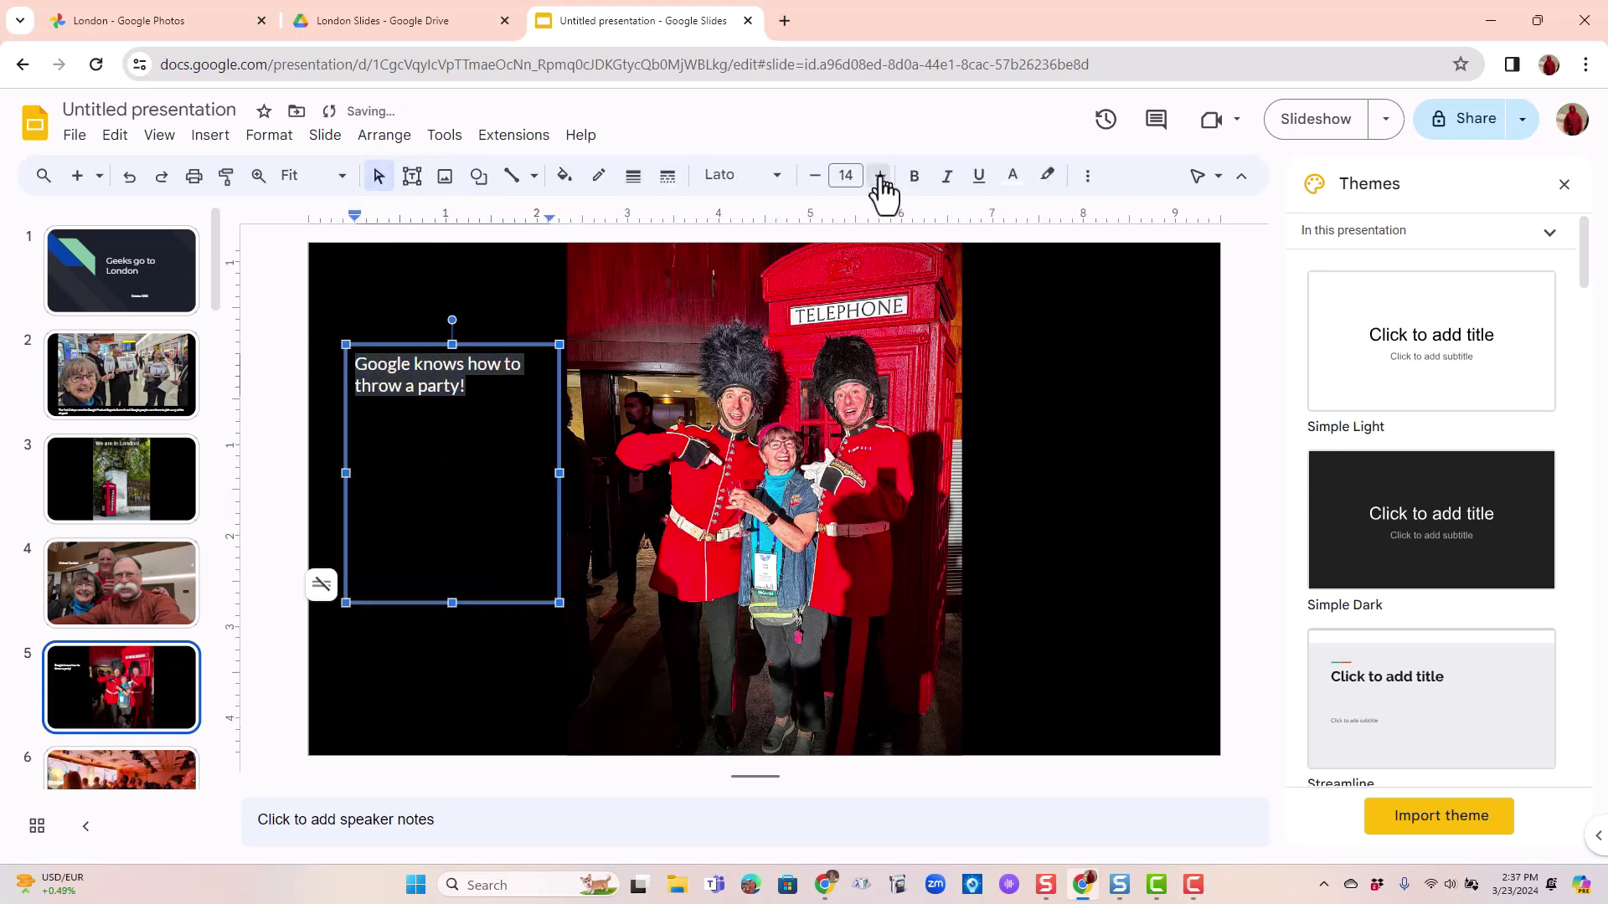
click(880, 176)
click(881, 176)
click(880, 176)
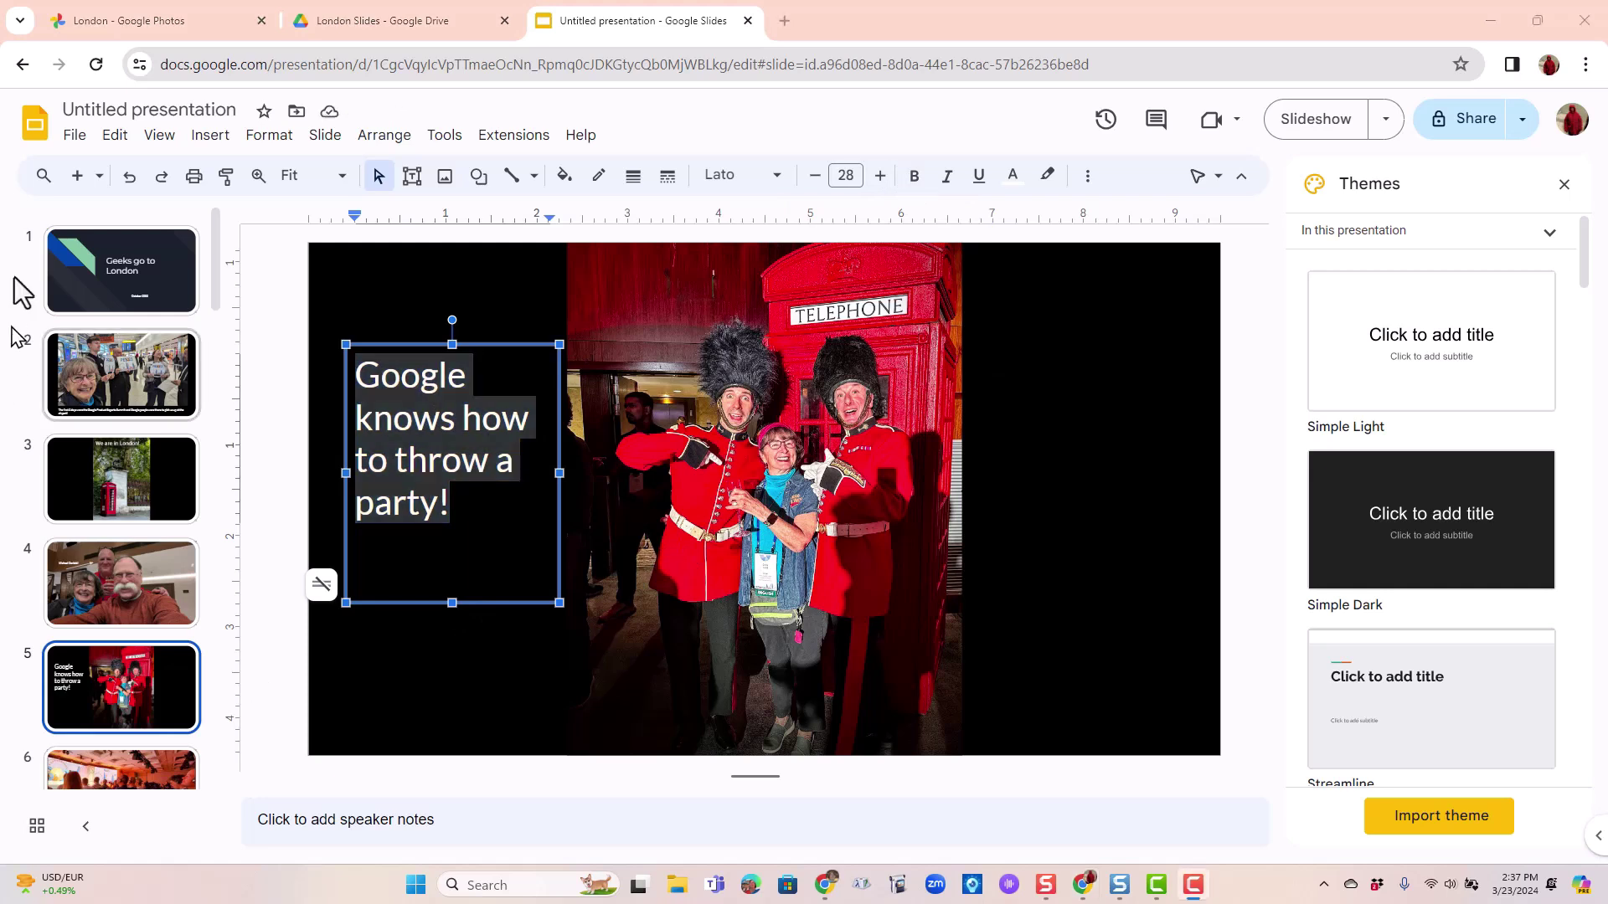
scroll(130, 503, down, 5)
scroll(124, 519, down, 5)
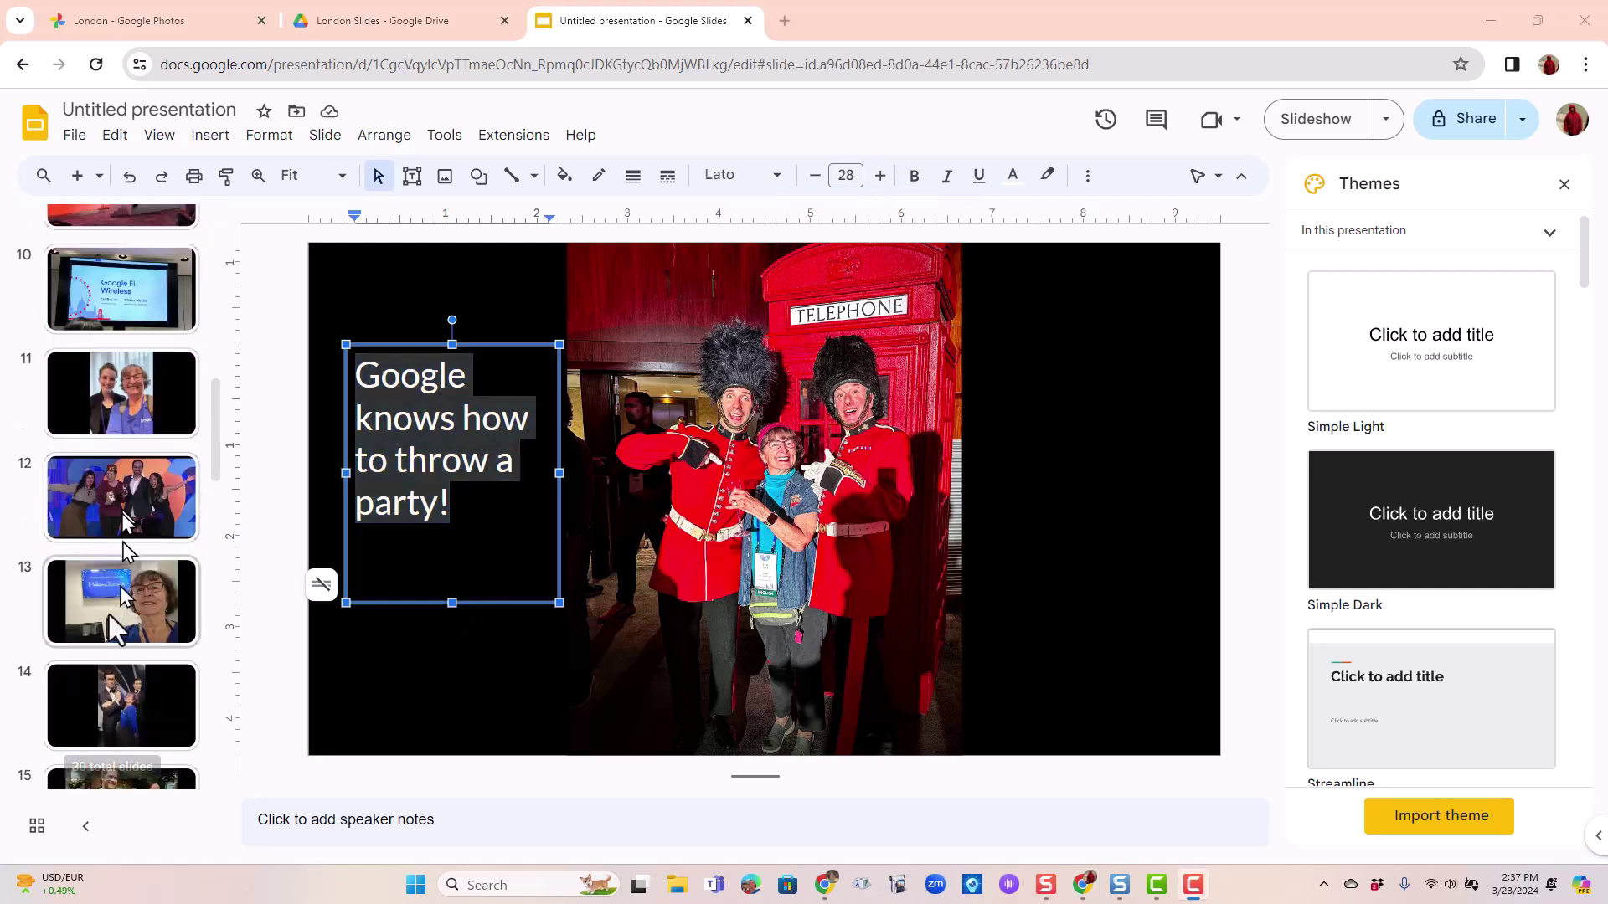
Step: Run a quick slideshow preview through four slides, then return to the editor on slide 9
click(1316, 124)
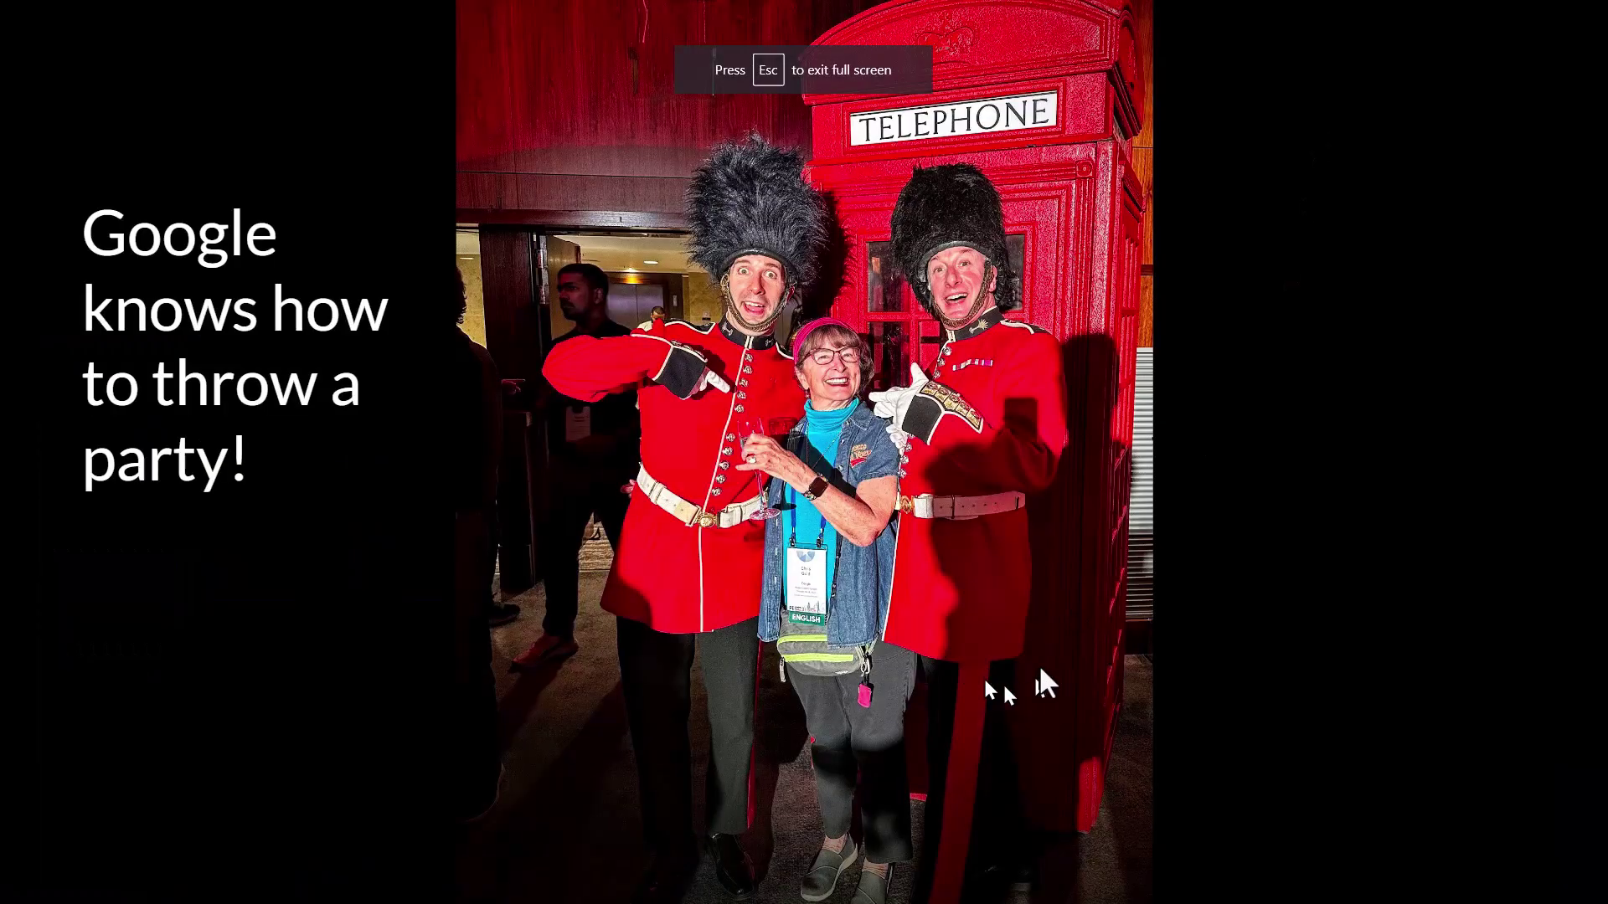
click(1068, 670)
click(1067, 670)
click(1065, 664)
click(1065, 664)
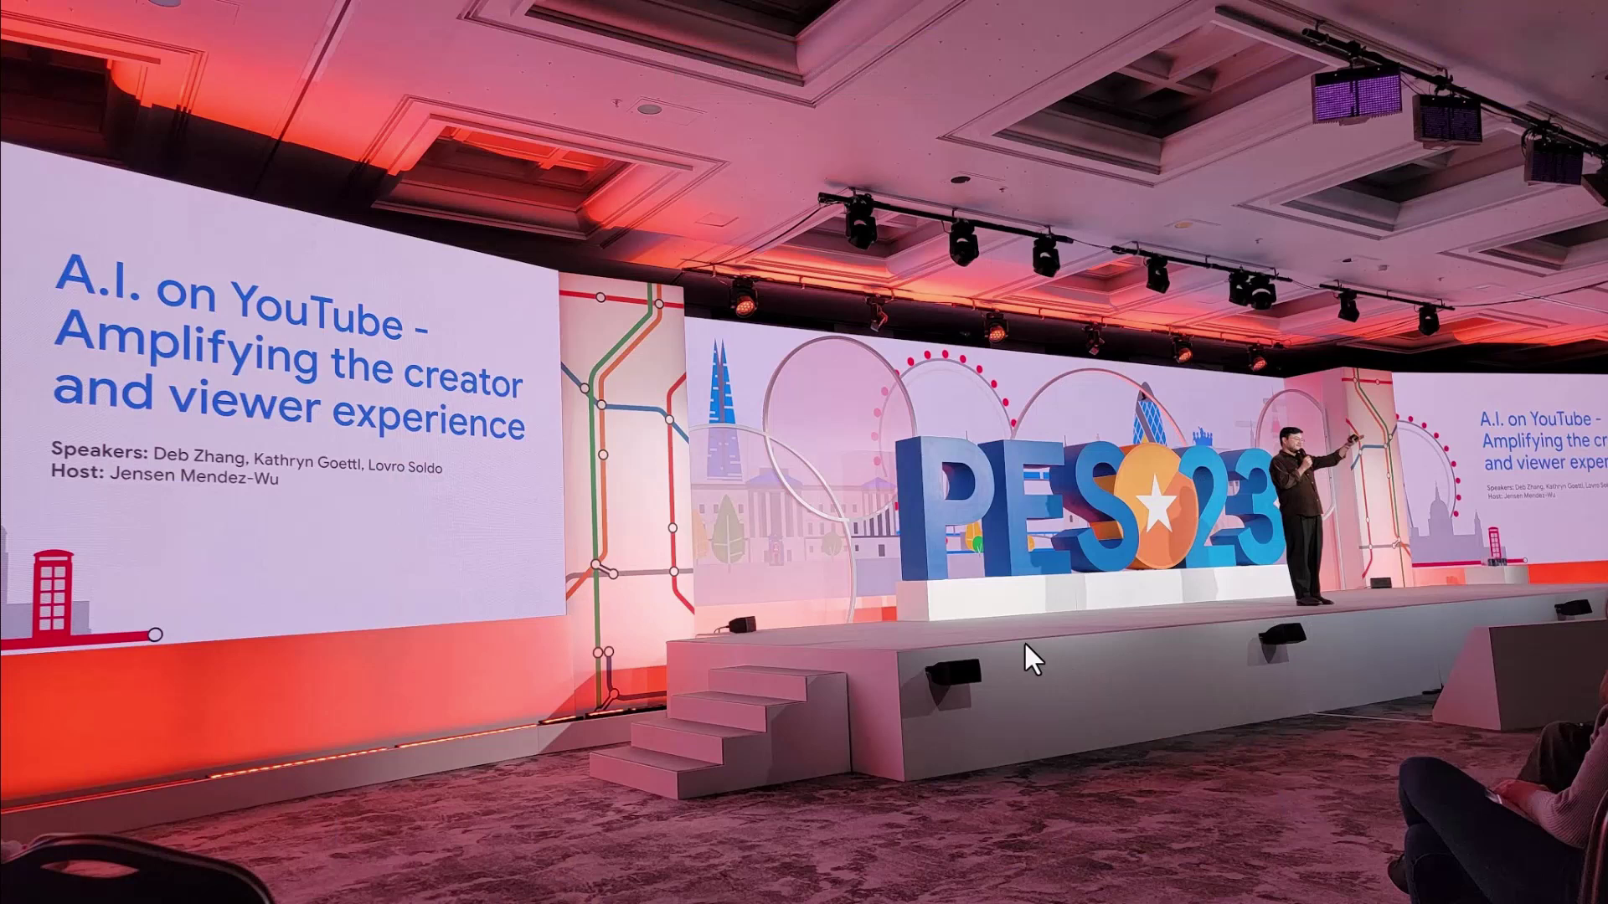
key(Escape)
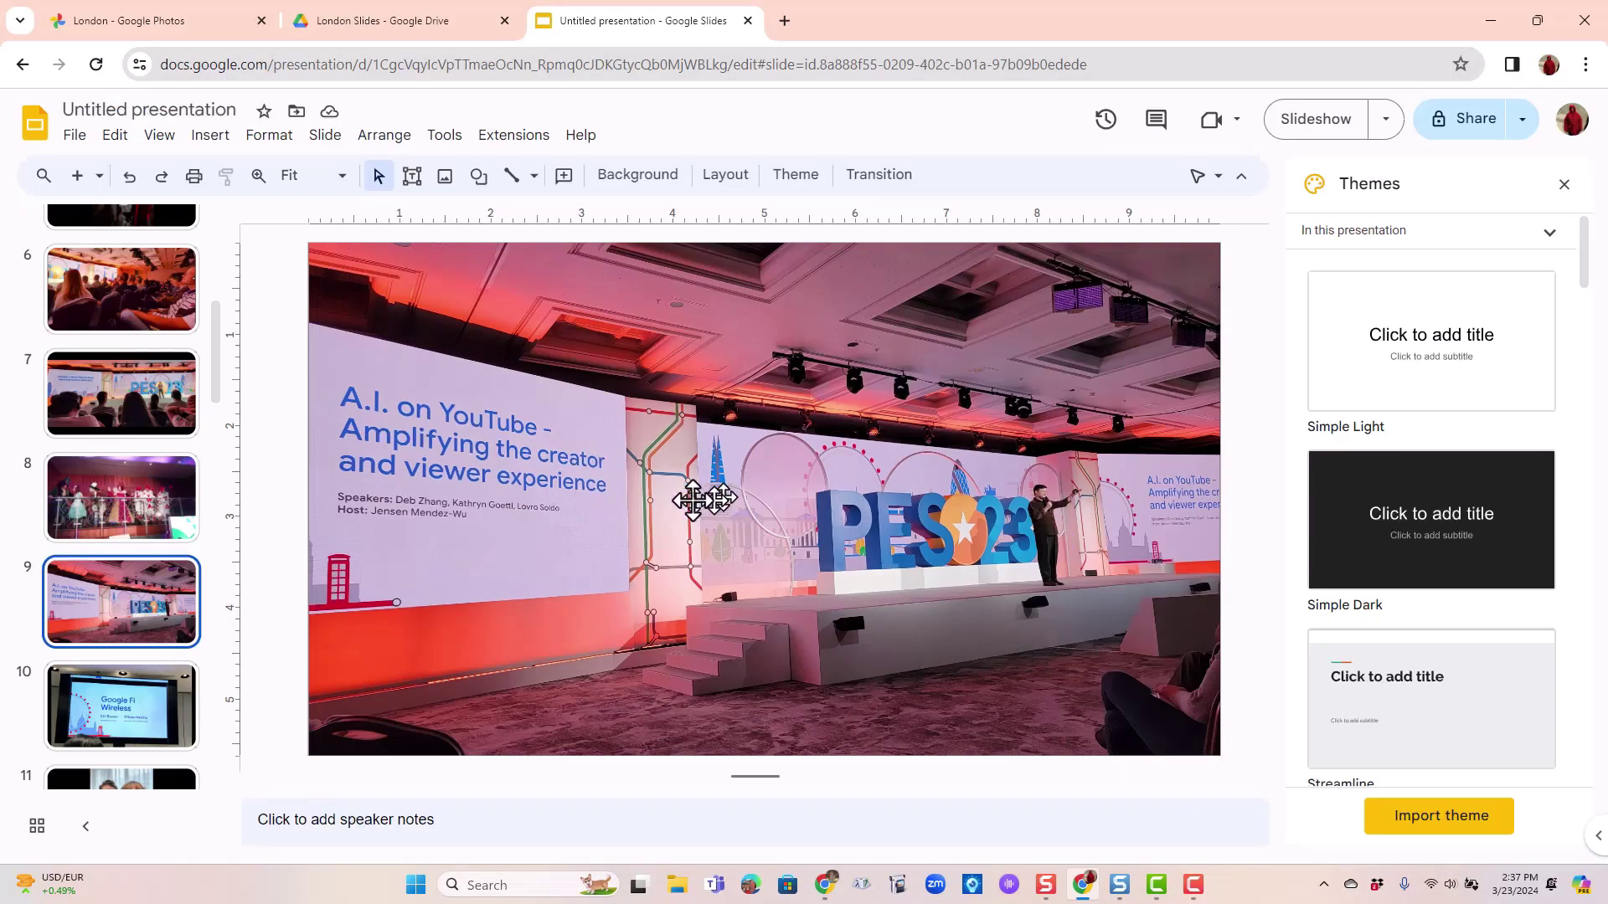
Step: Apply a fast Slide from right transition to all slides
click(325, 137)
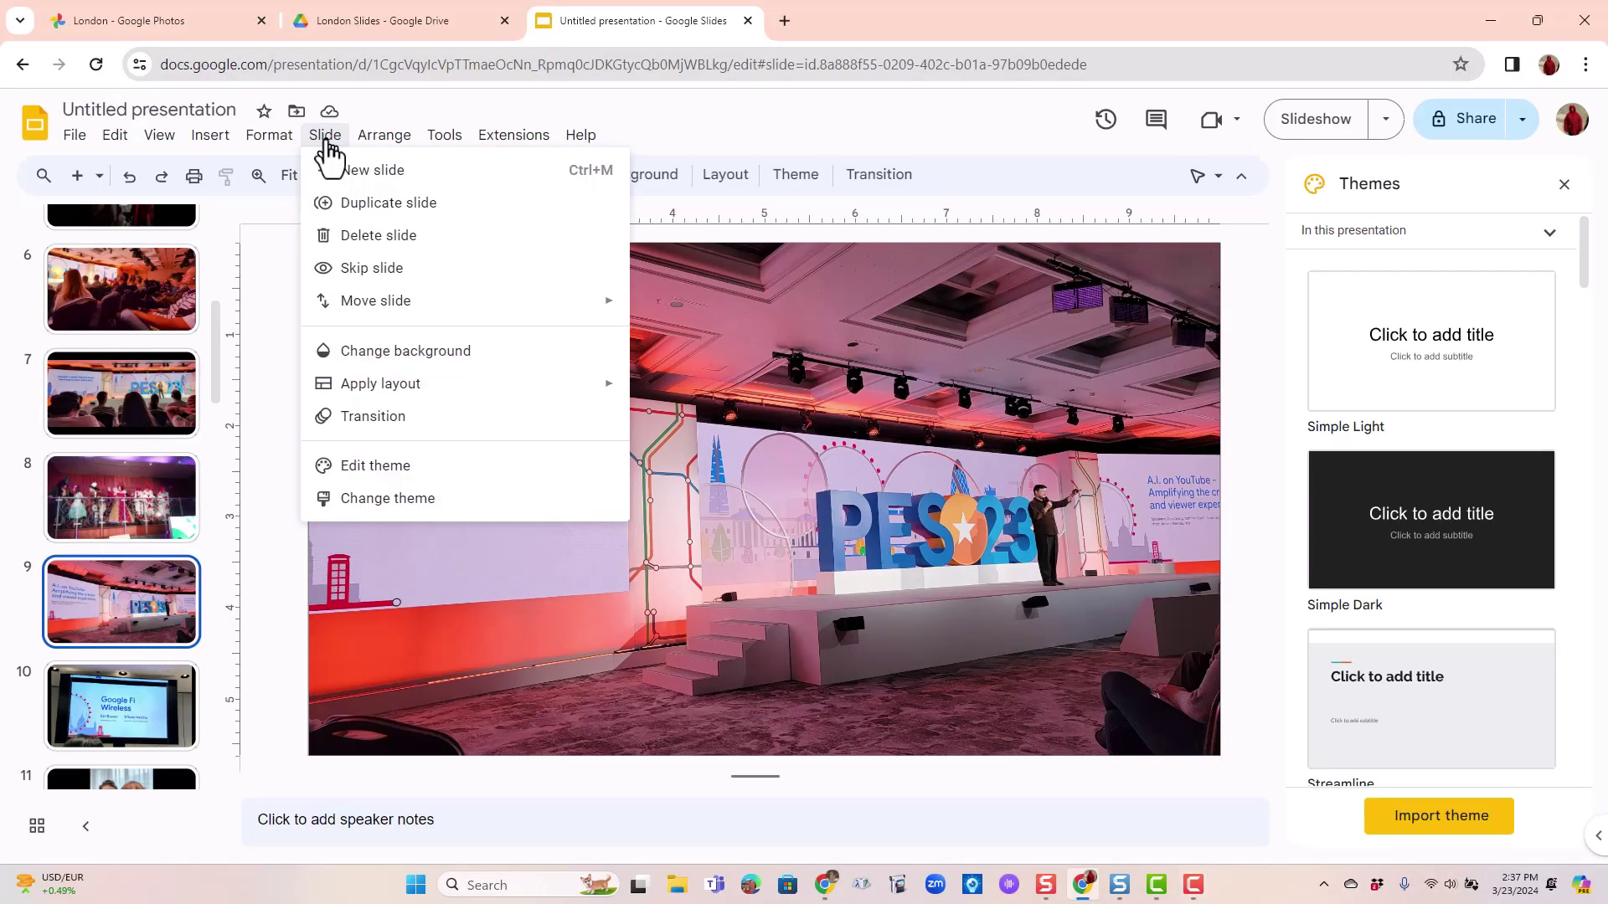
click(392, 417)
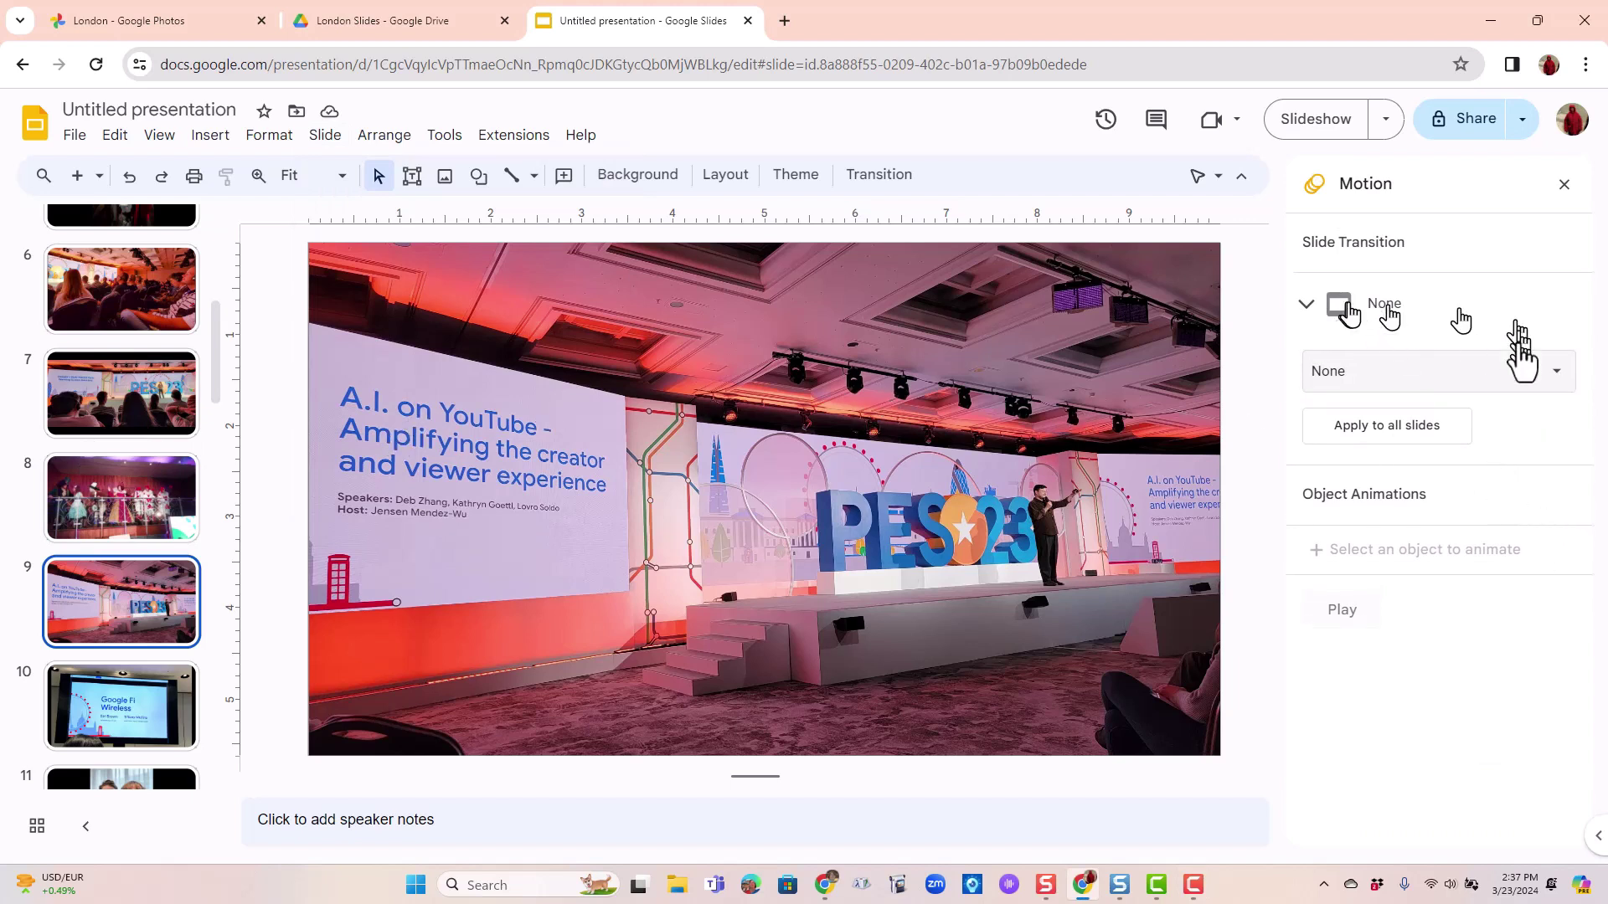
click(1555, 381)
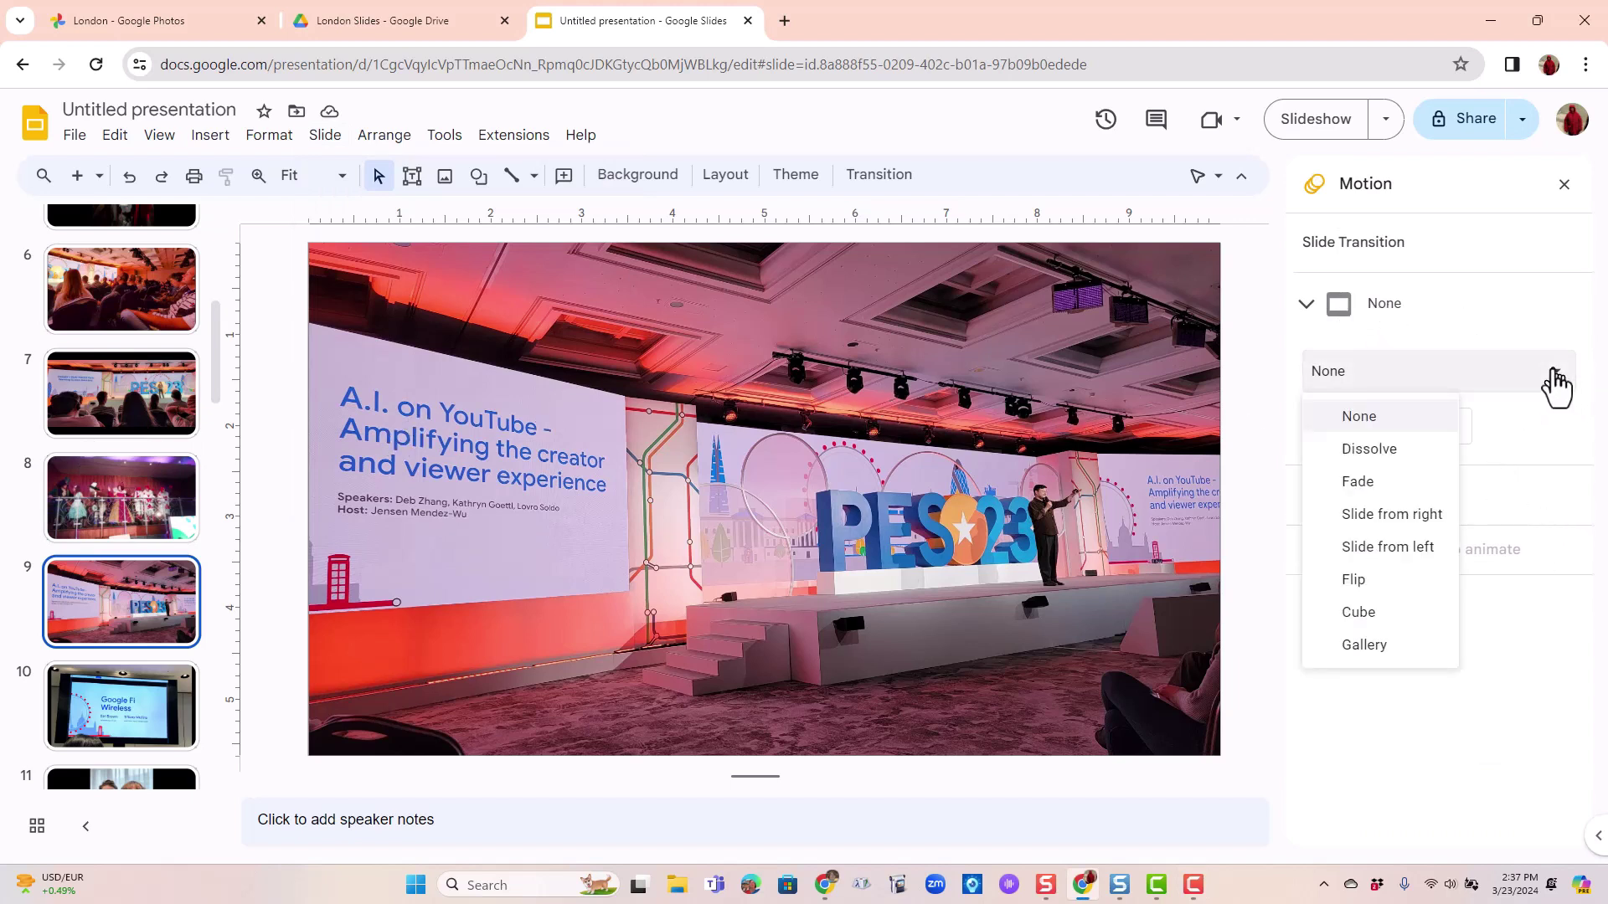
click(1409, 527)
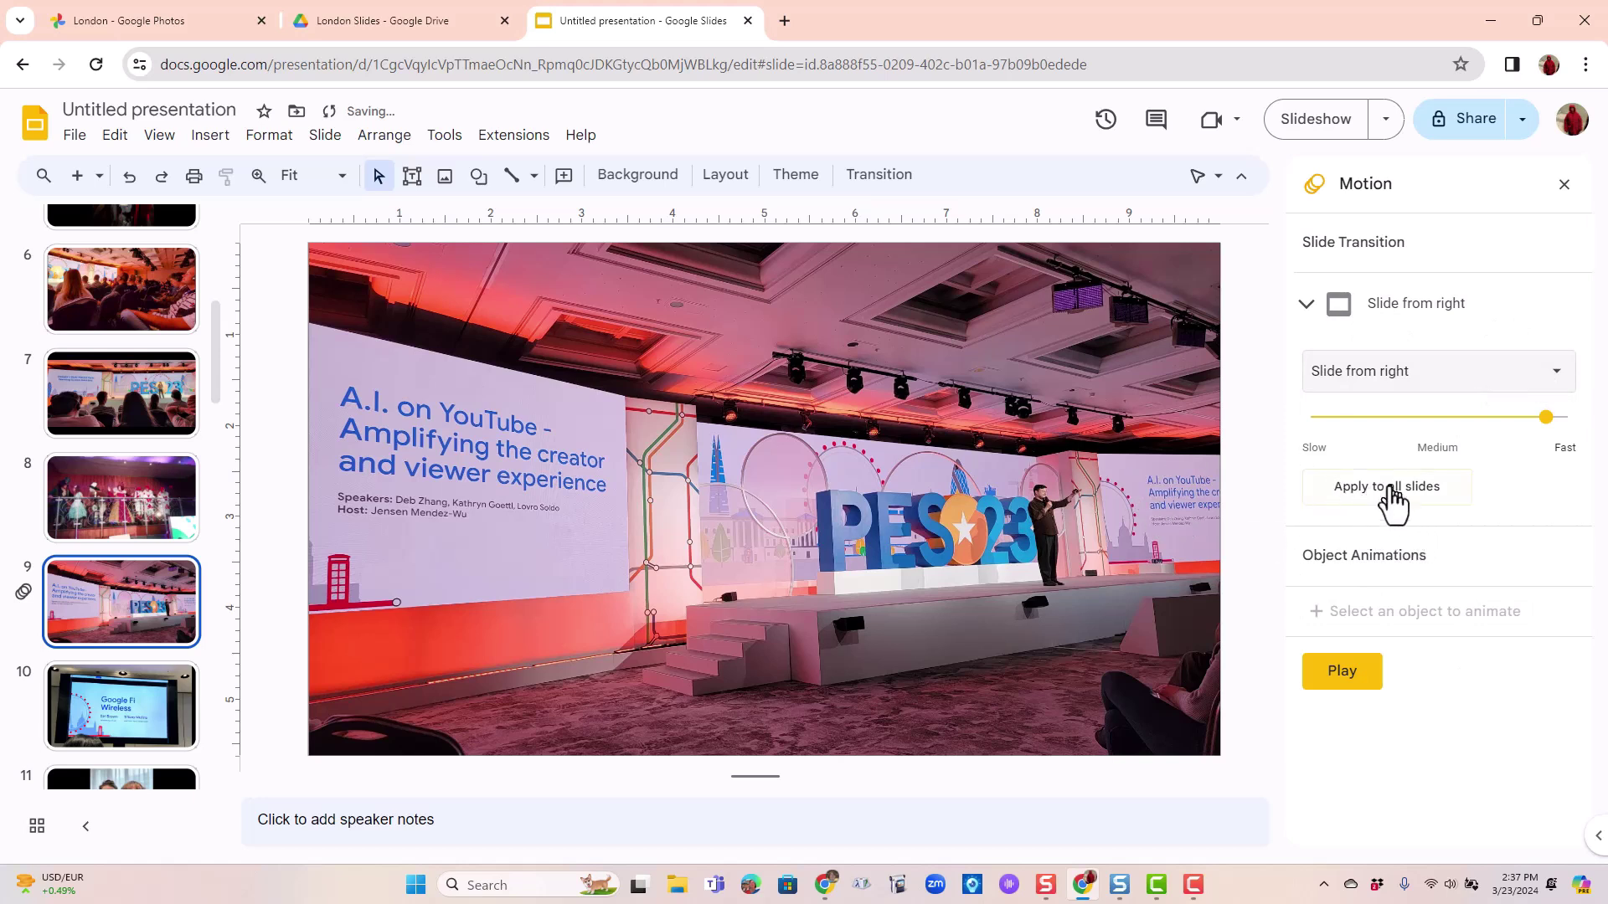
click(1392, 500)
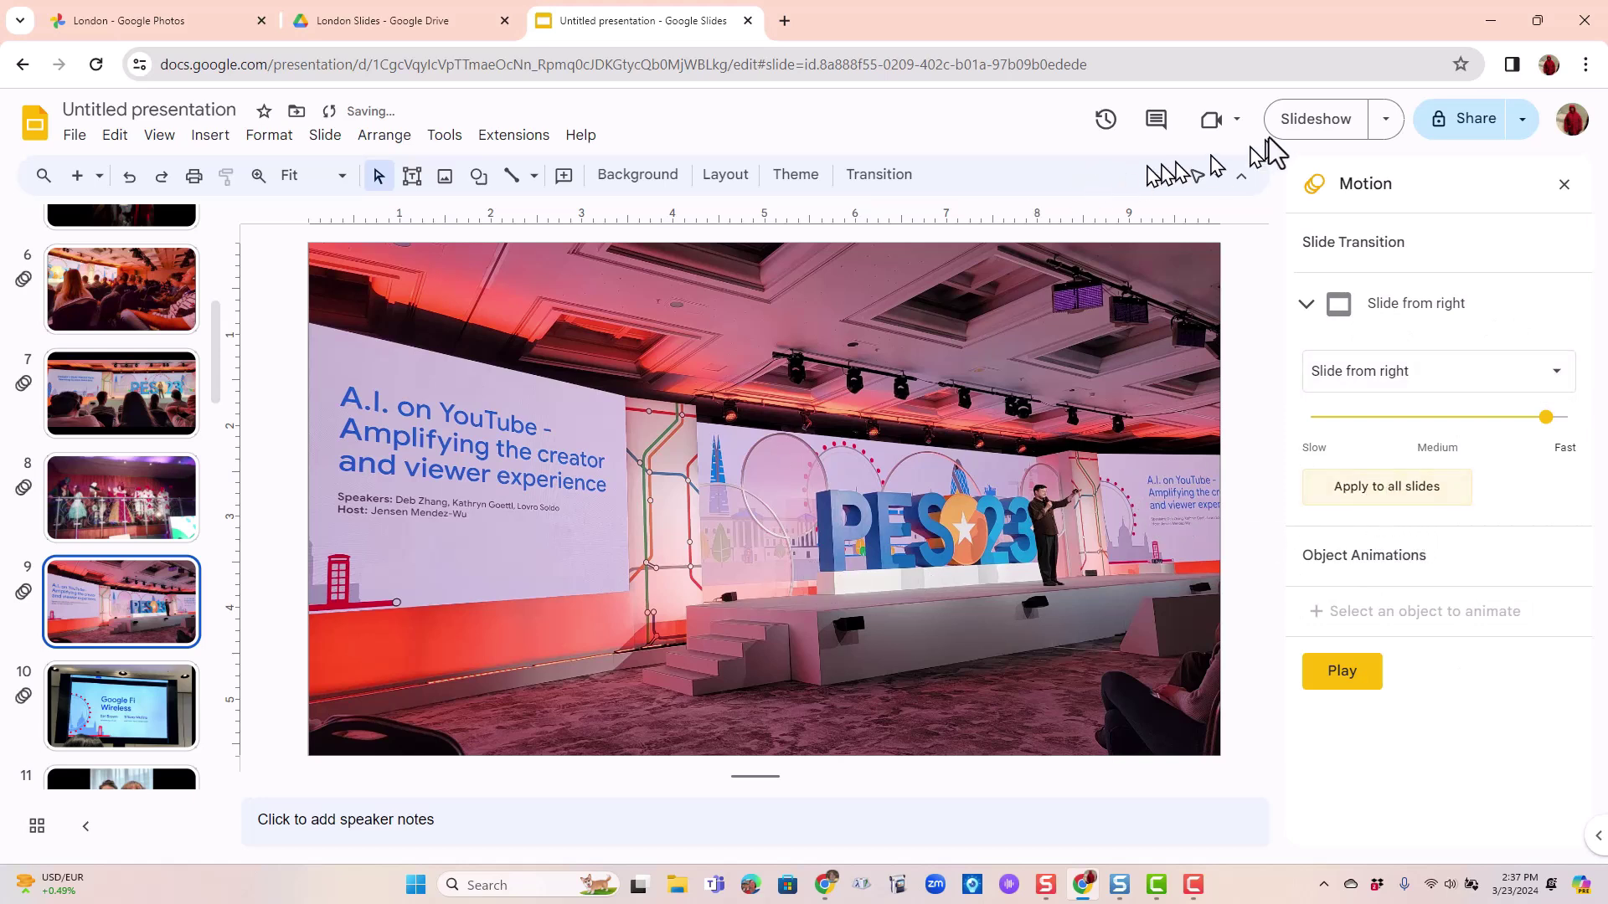
Step: Play the slideshow full screen and advance three slides to check the transitions
click(1295, 118)
key(Right)
key(Right)
key(Right)
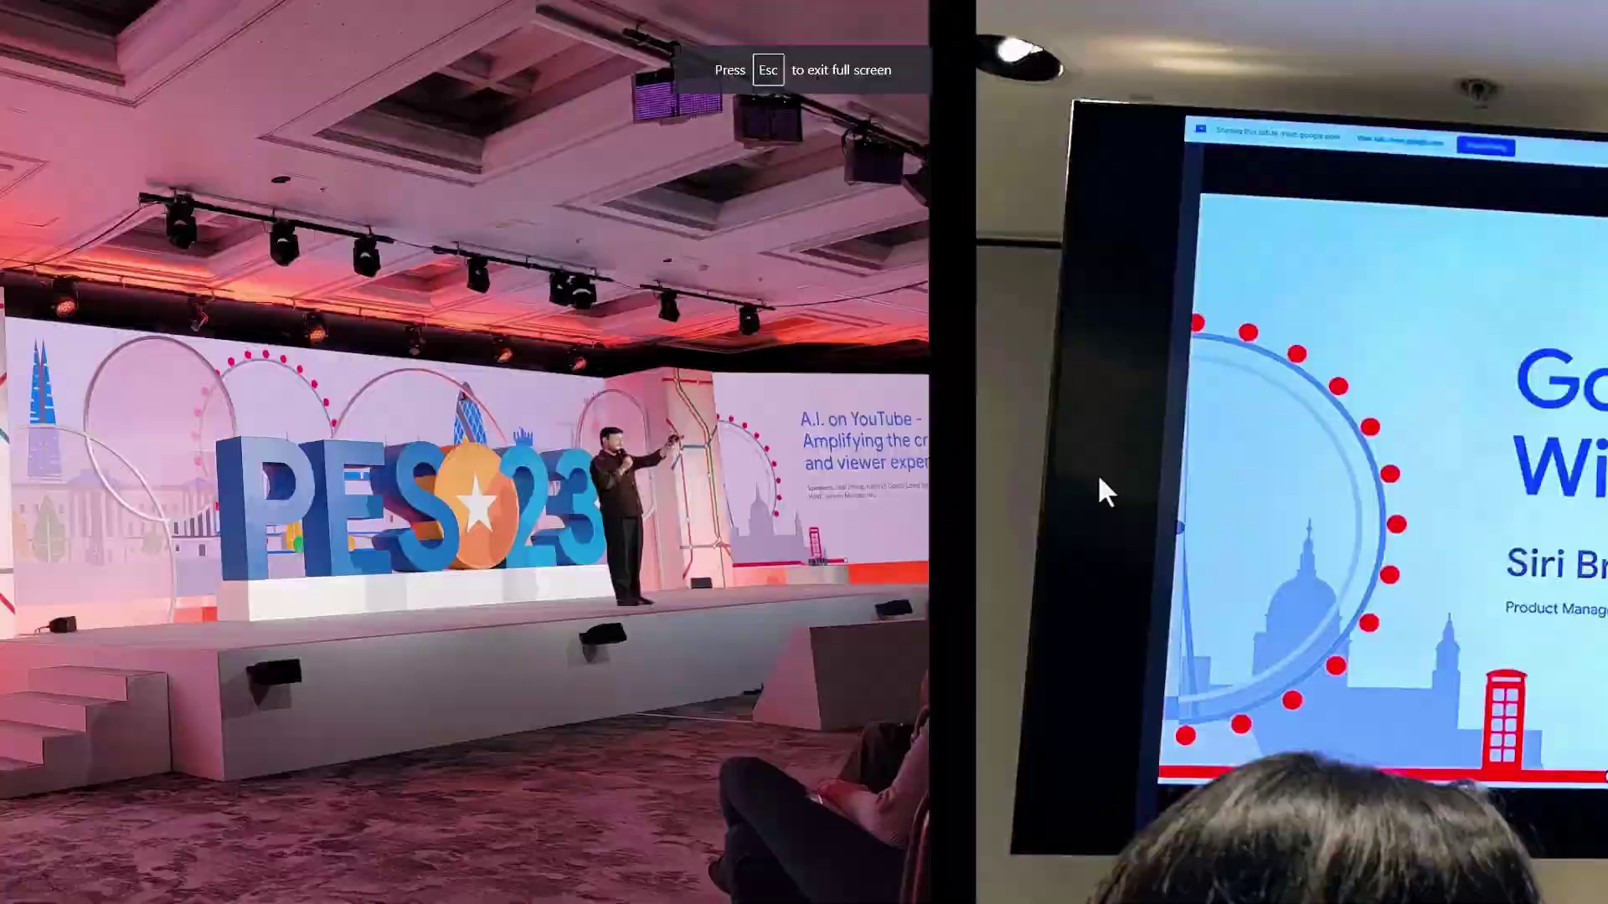
key(Right)
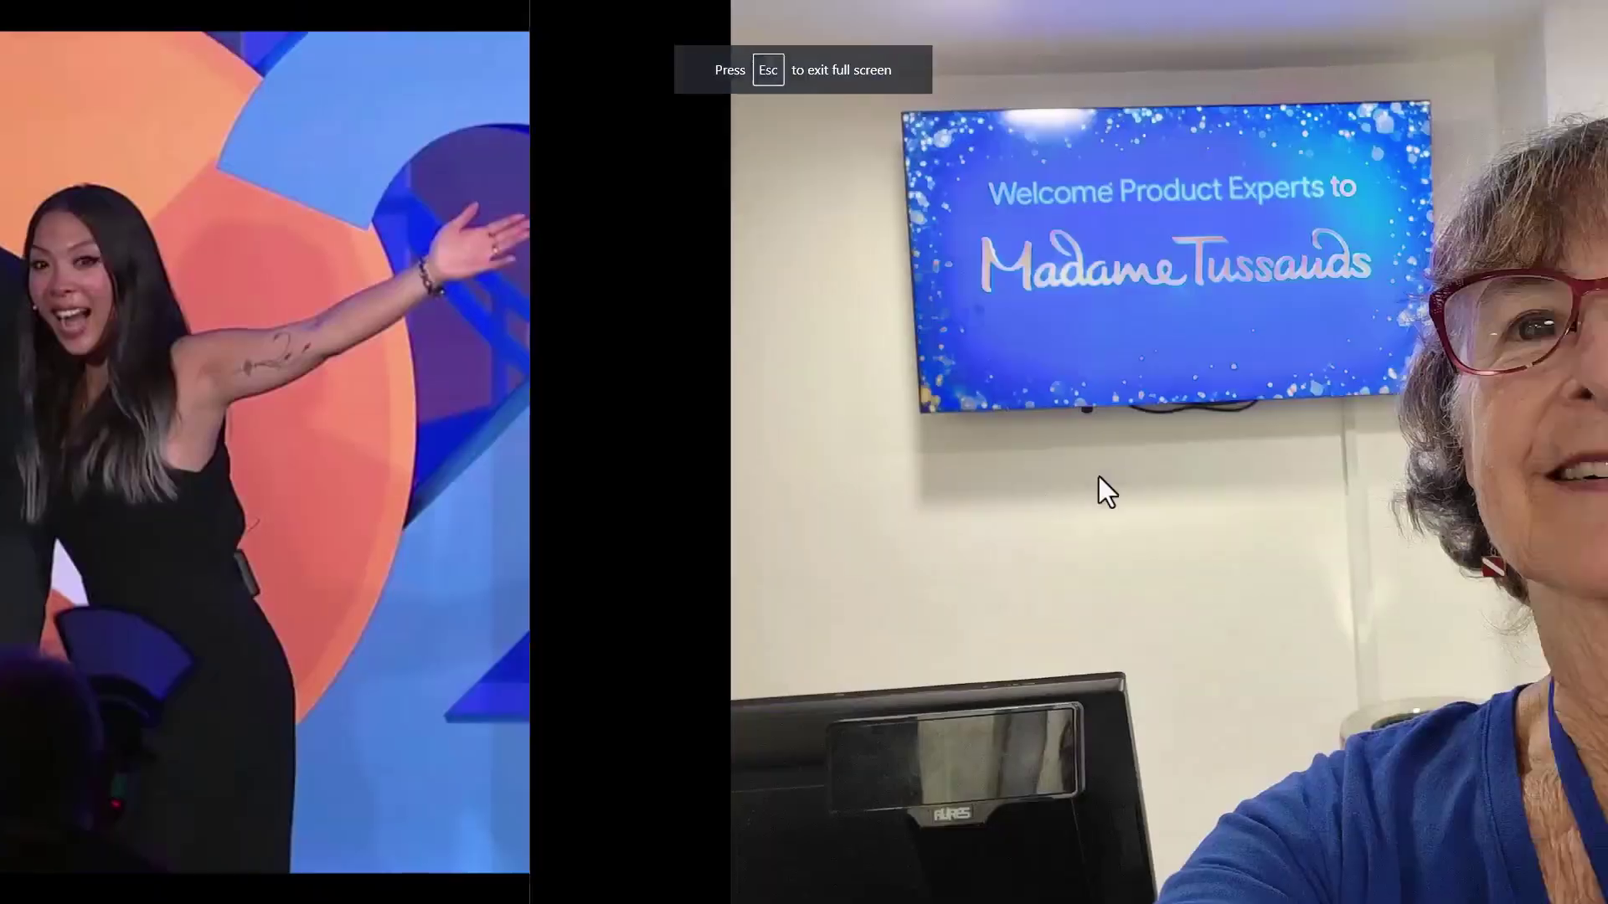
key(Right)
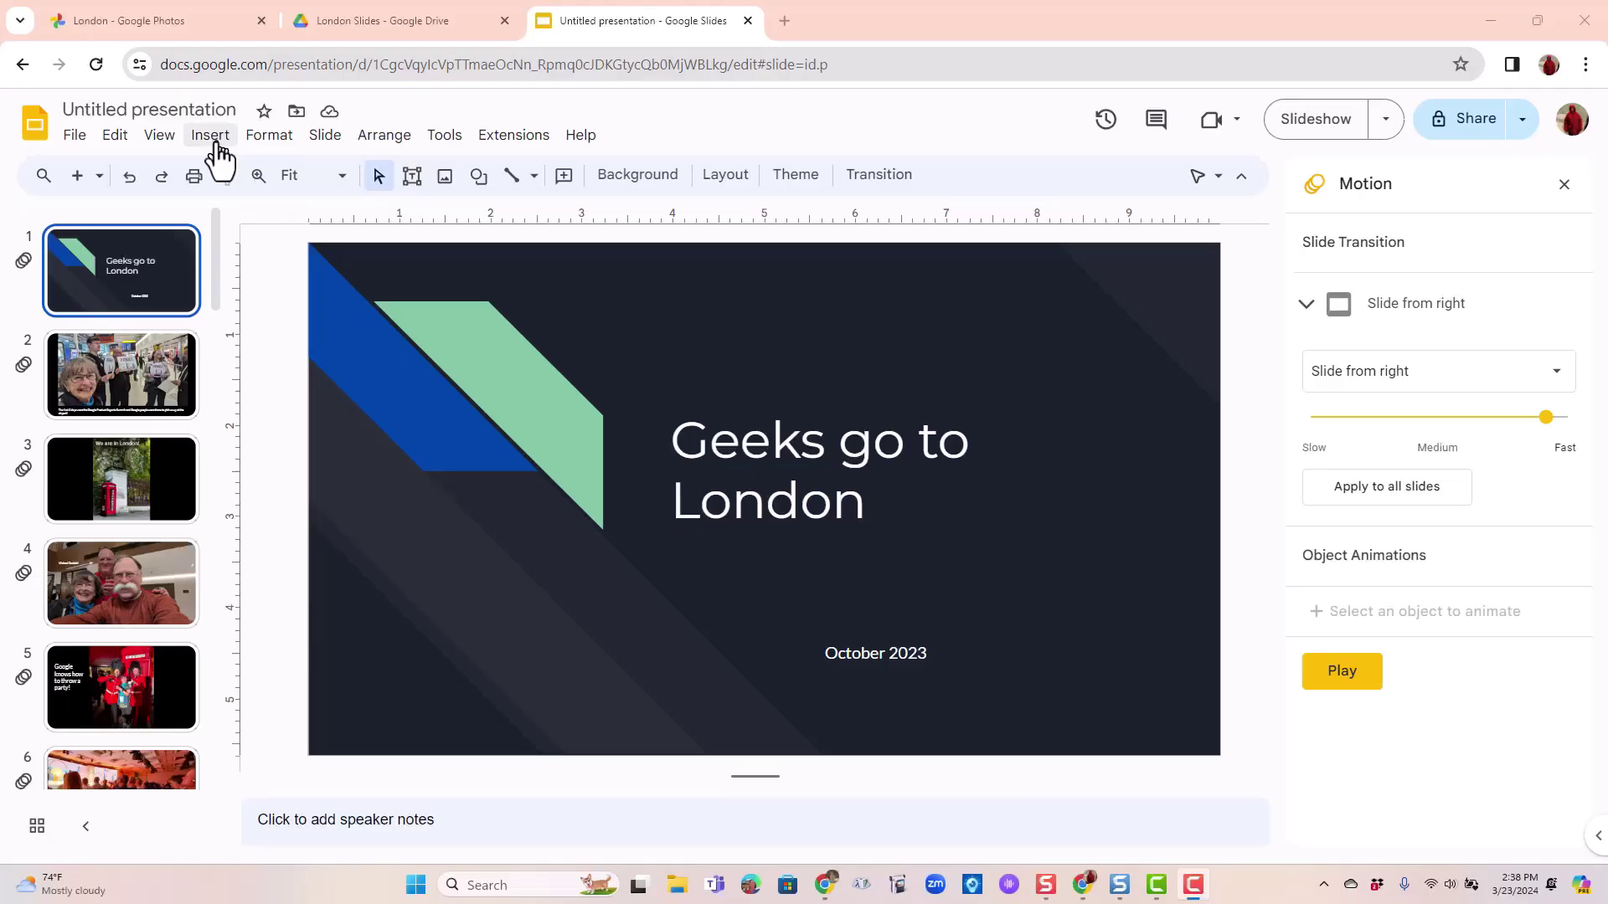
Step: Insert the second track from the shared Music folder onto the title slide
click(210, 137)
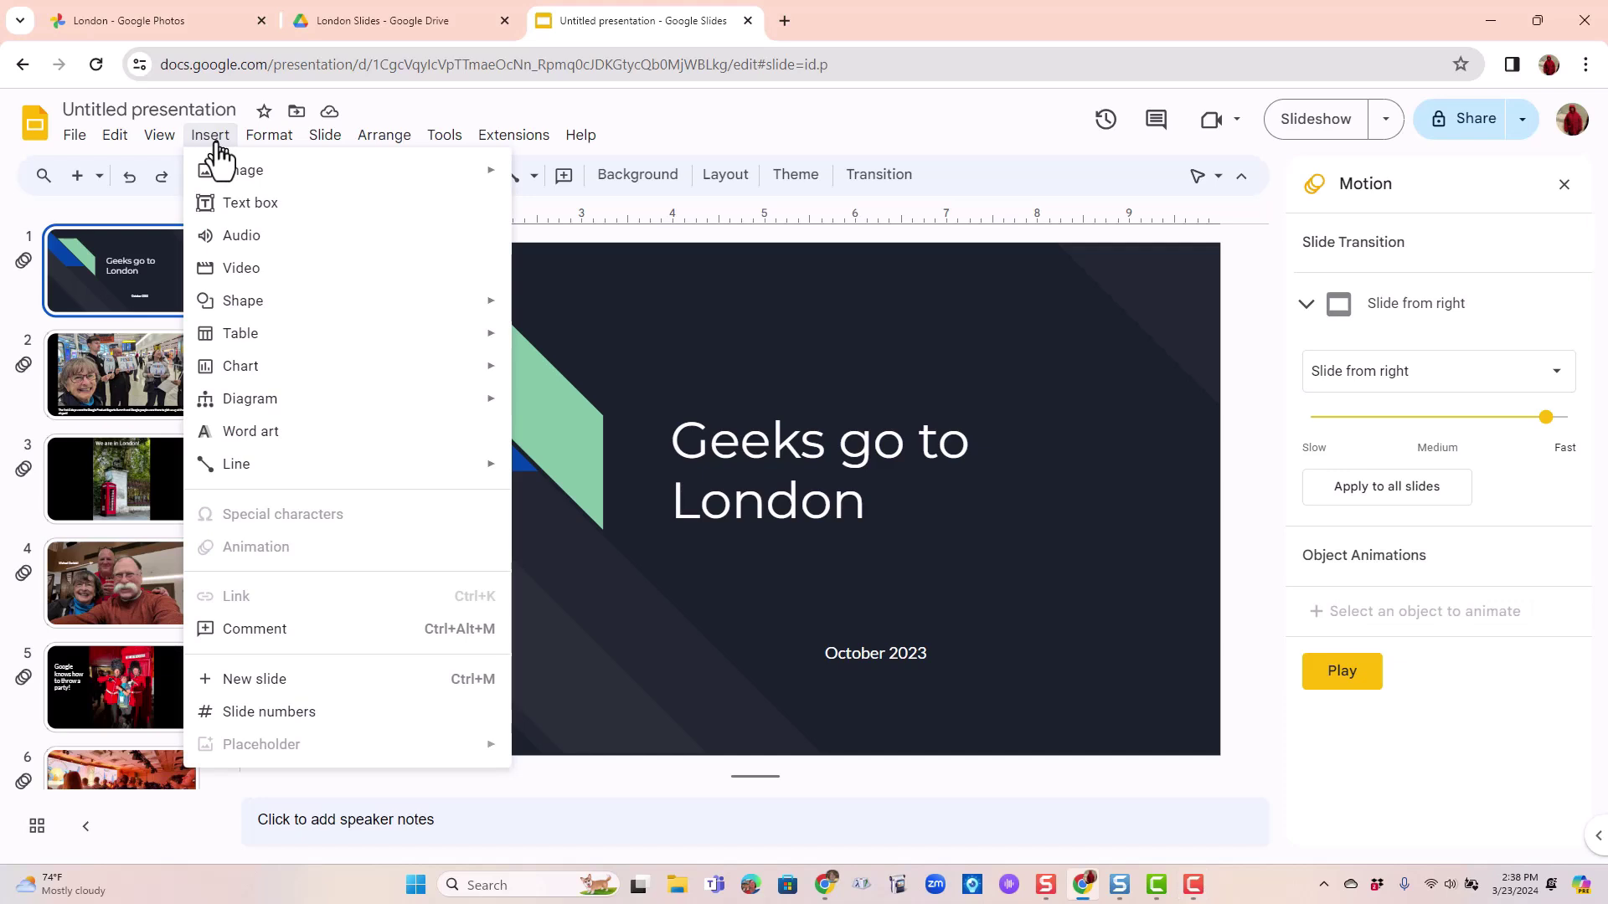
click(229, 237)
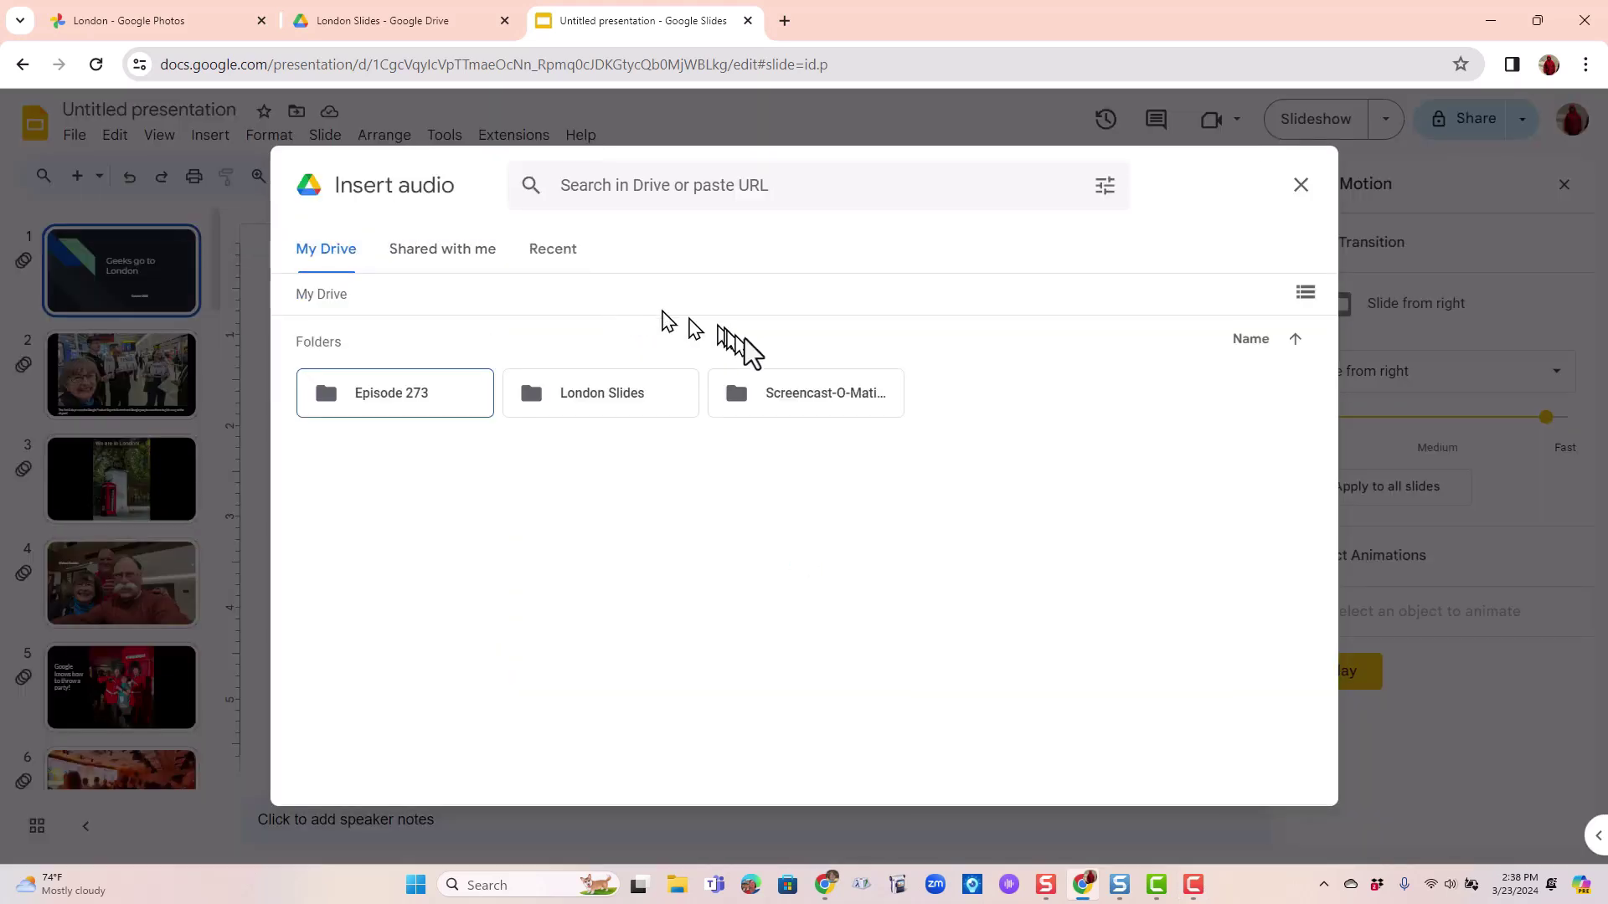
click(453, 257)
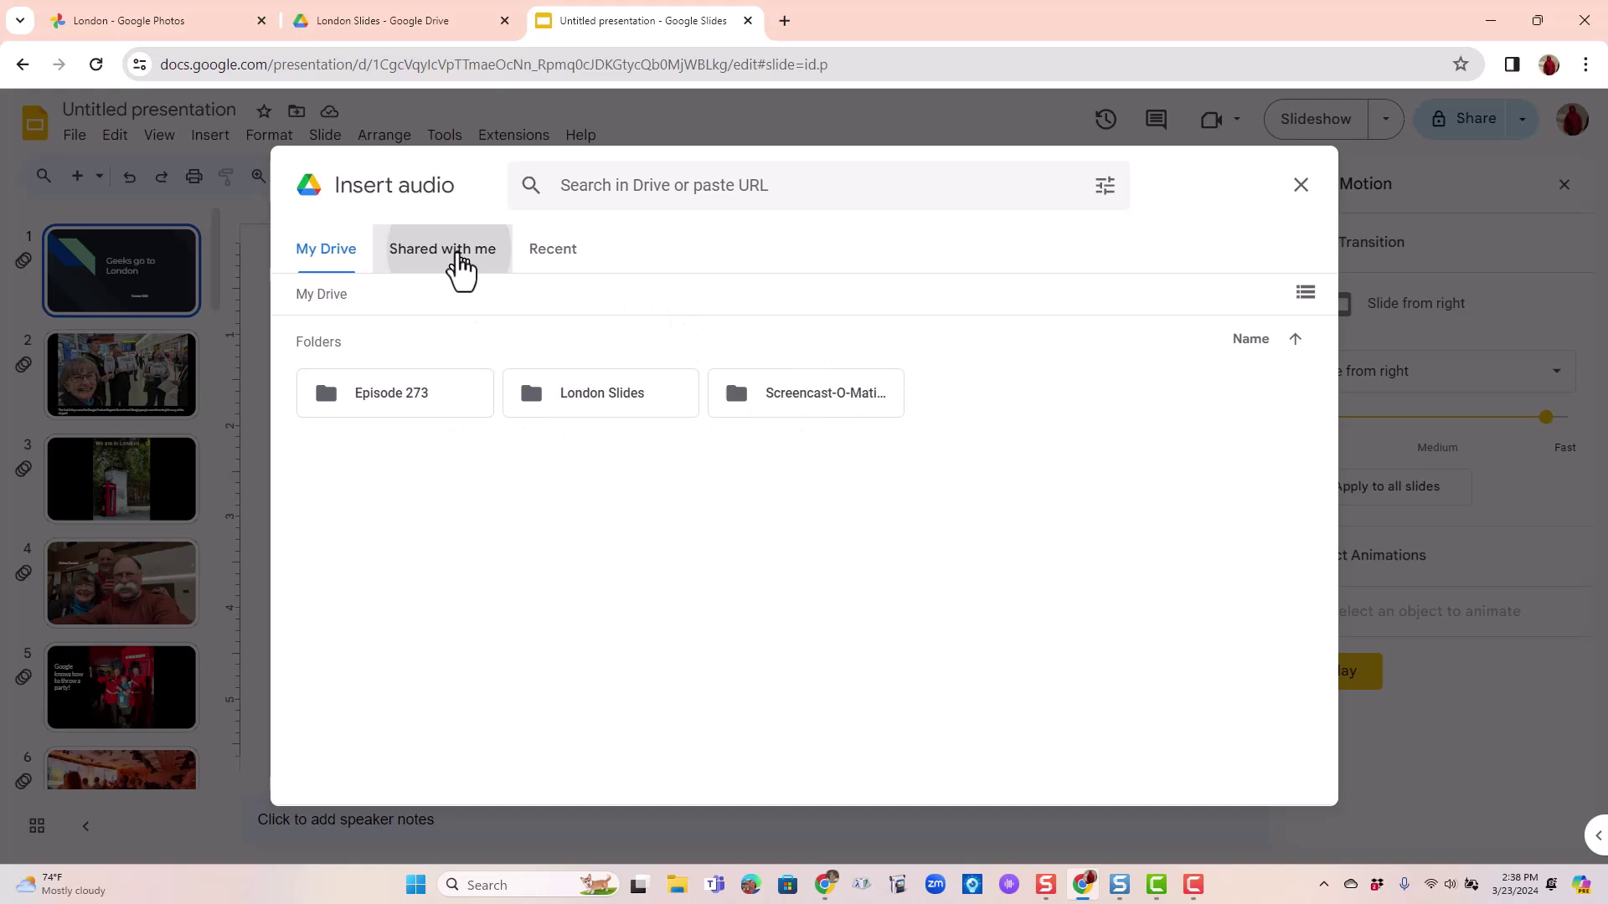
double_click(406, 456)
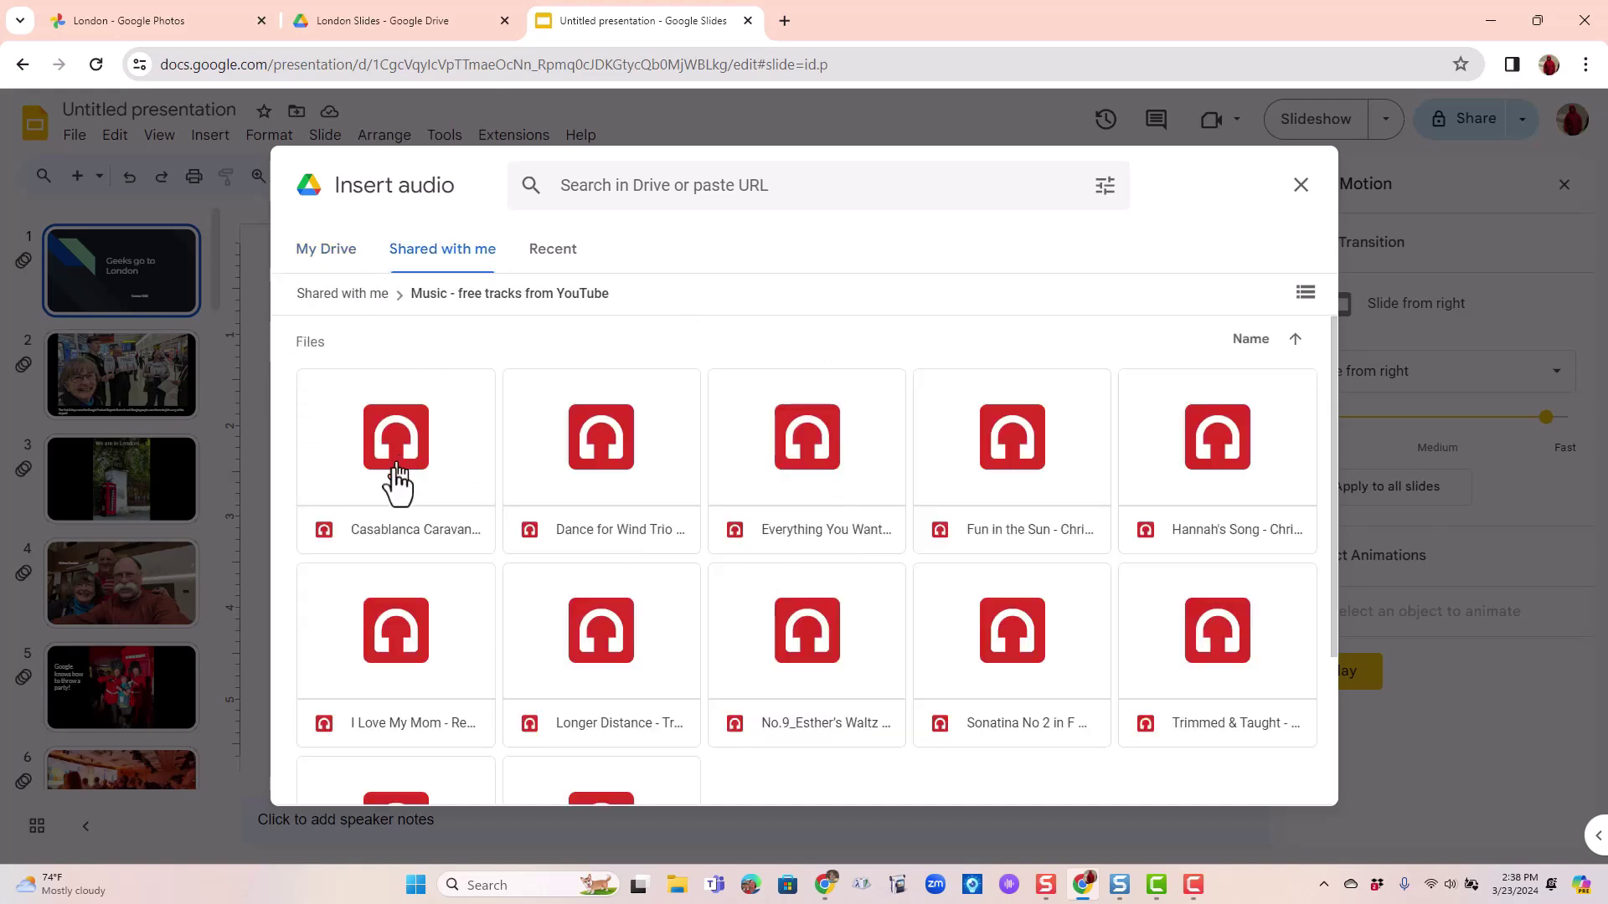
click(607, 488)
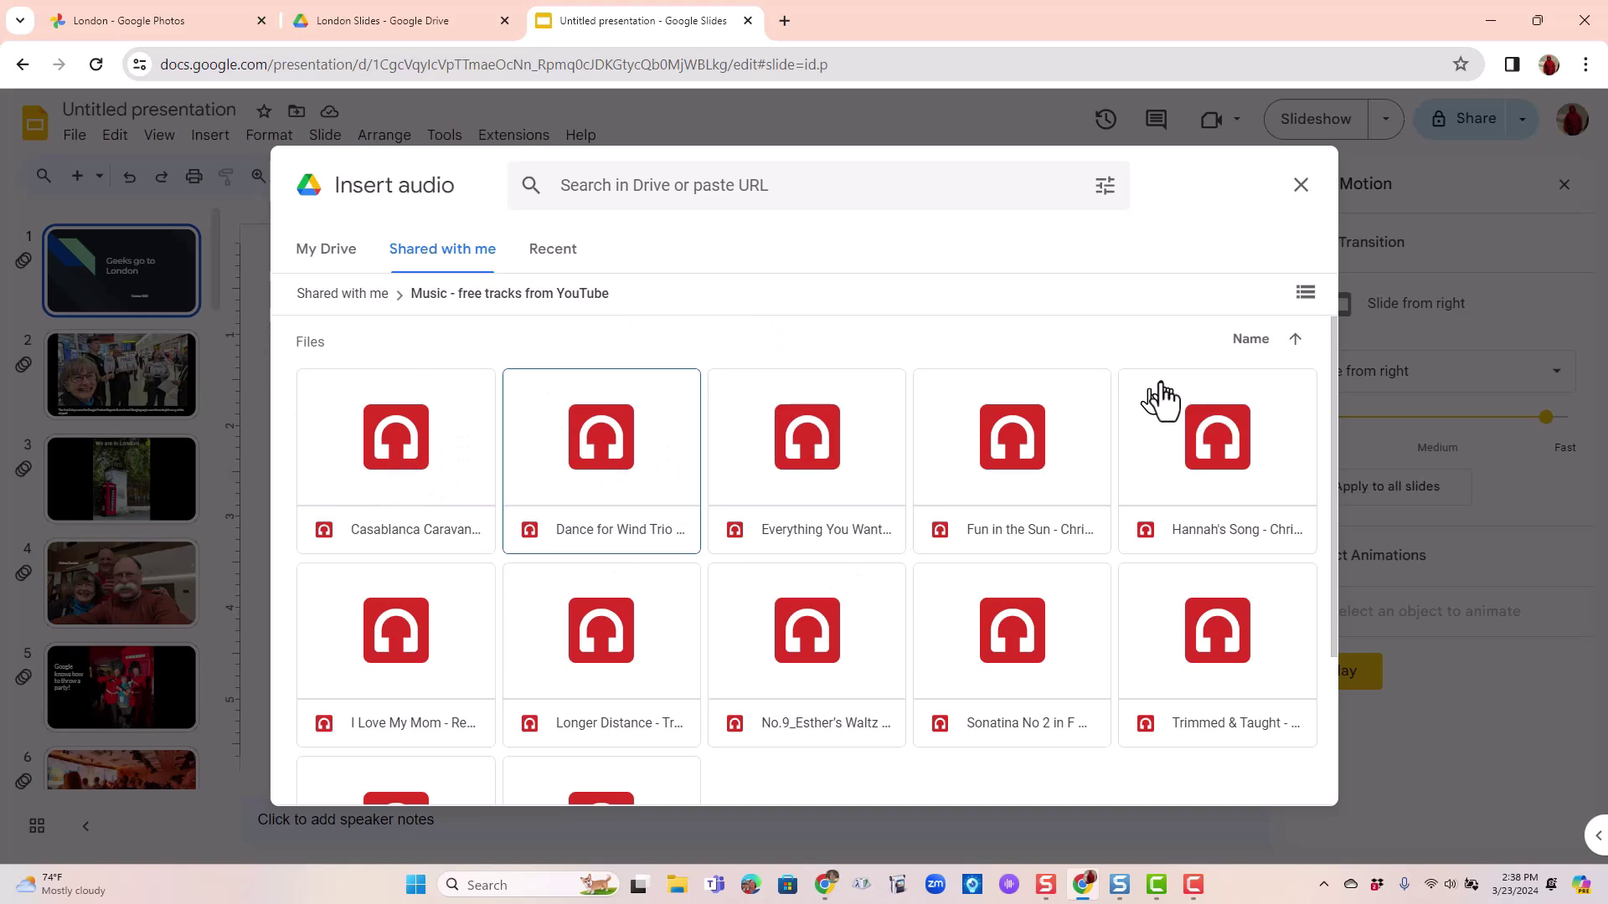
double_click(639, 467)
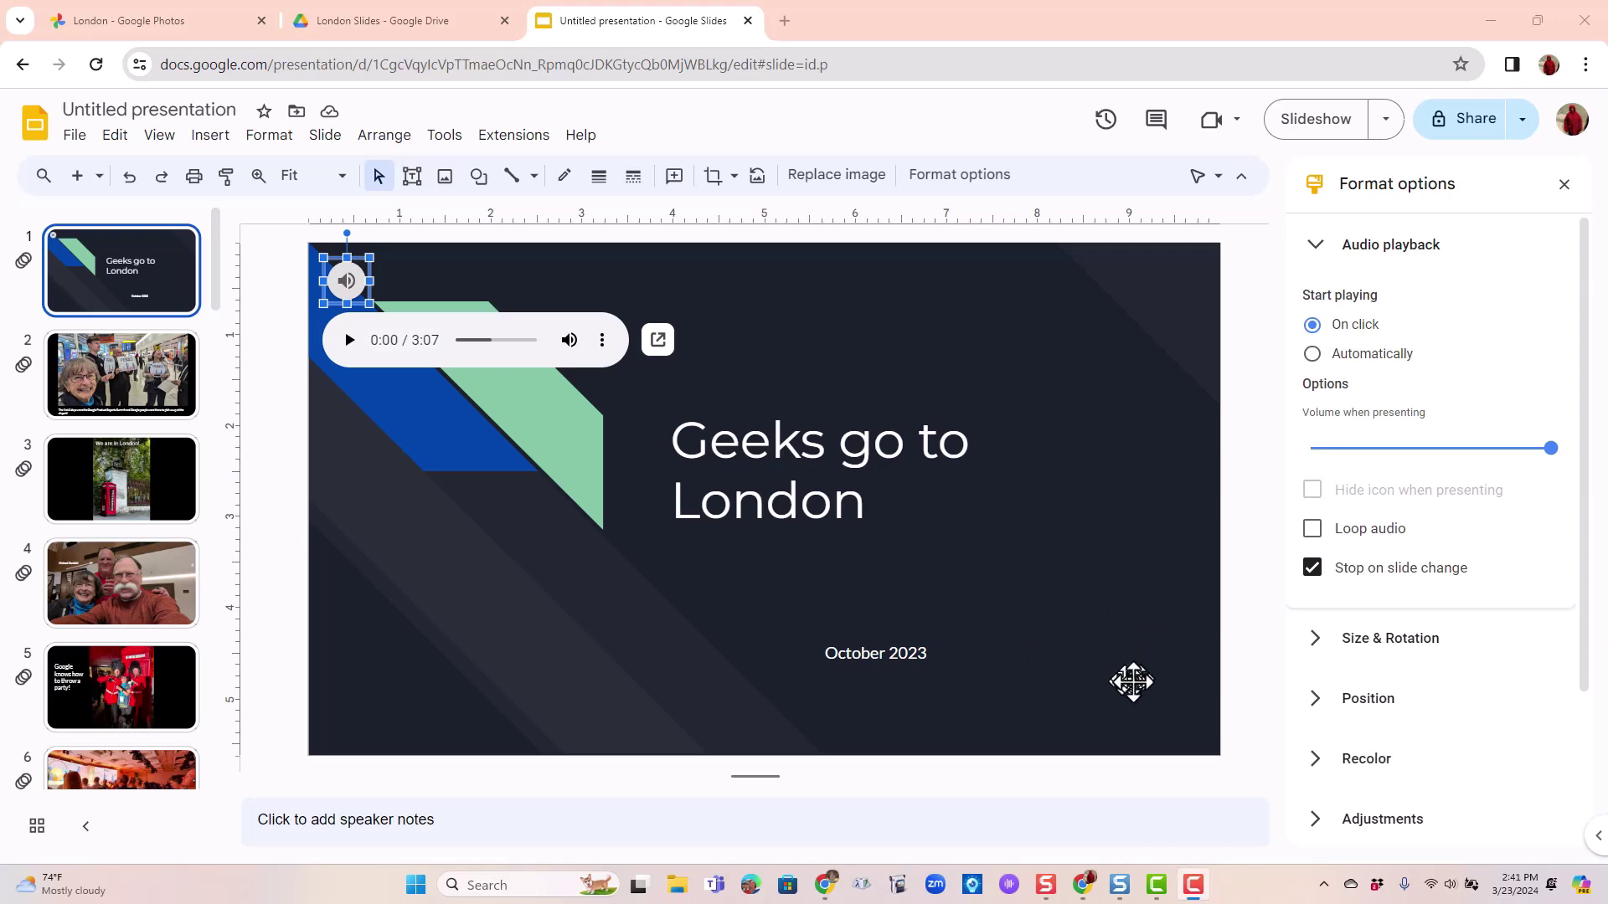
Step: Uncheck Stop on slide change so the audio keeps playing across slides
click(342, 282)
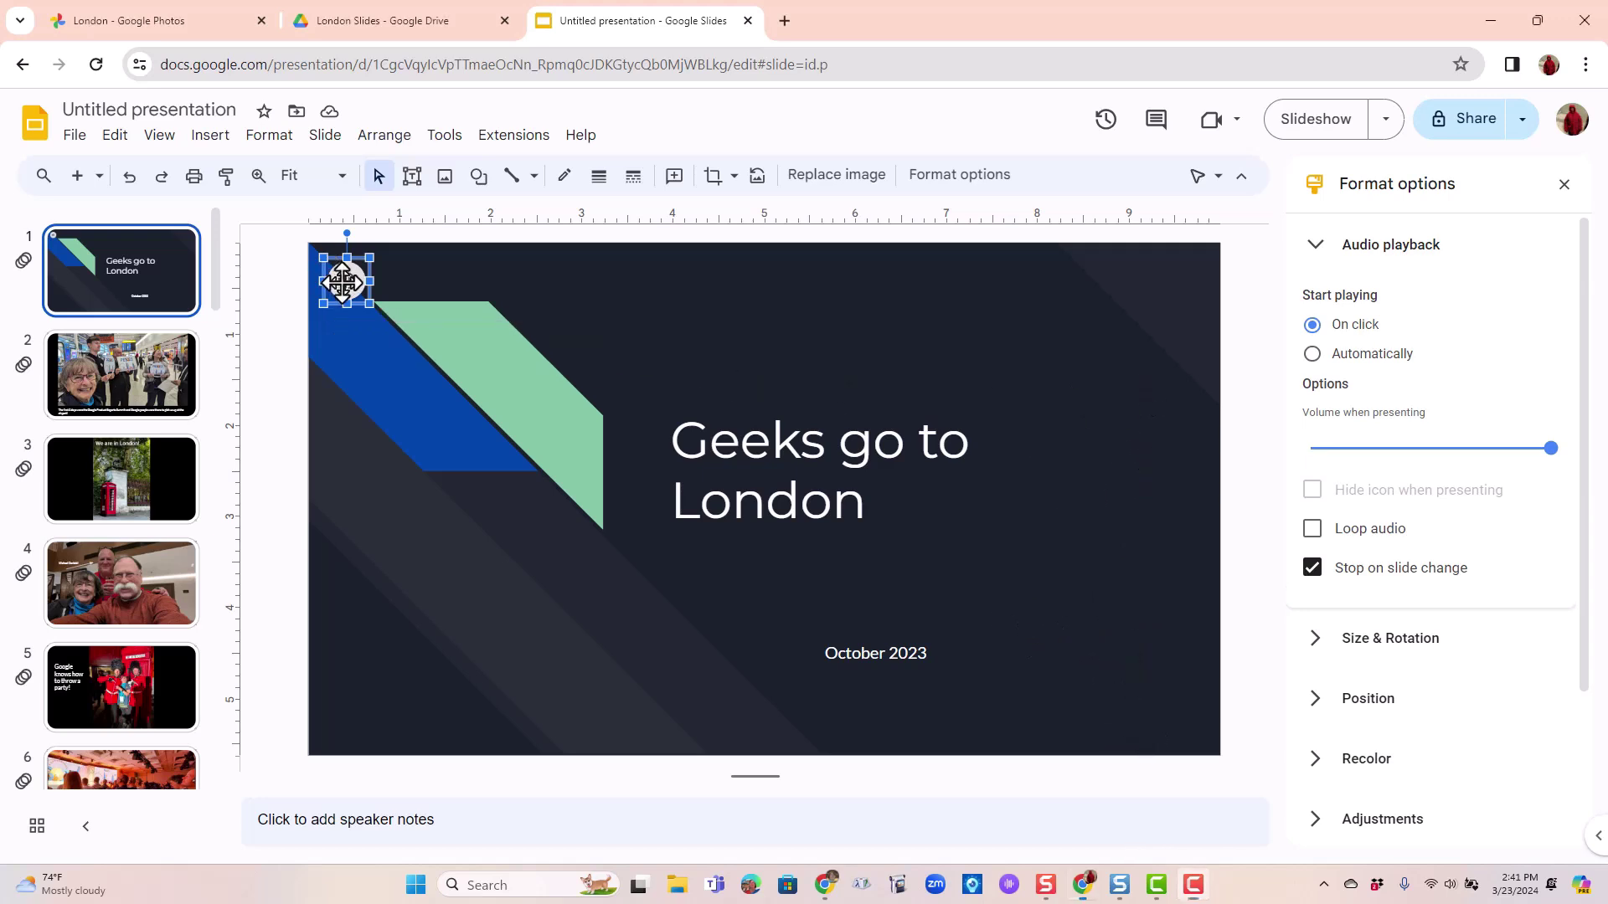
mouse_move(339, 285)
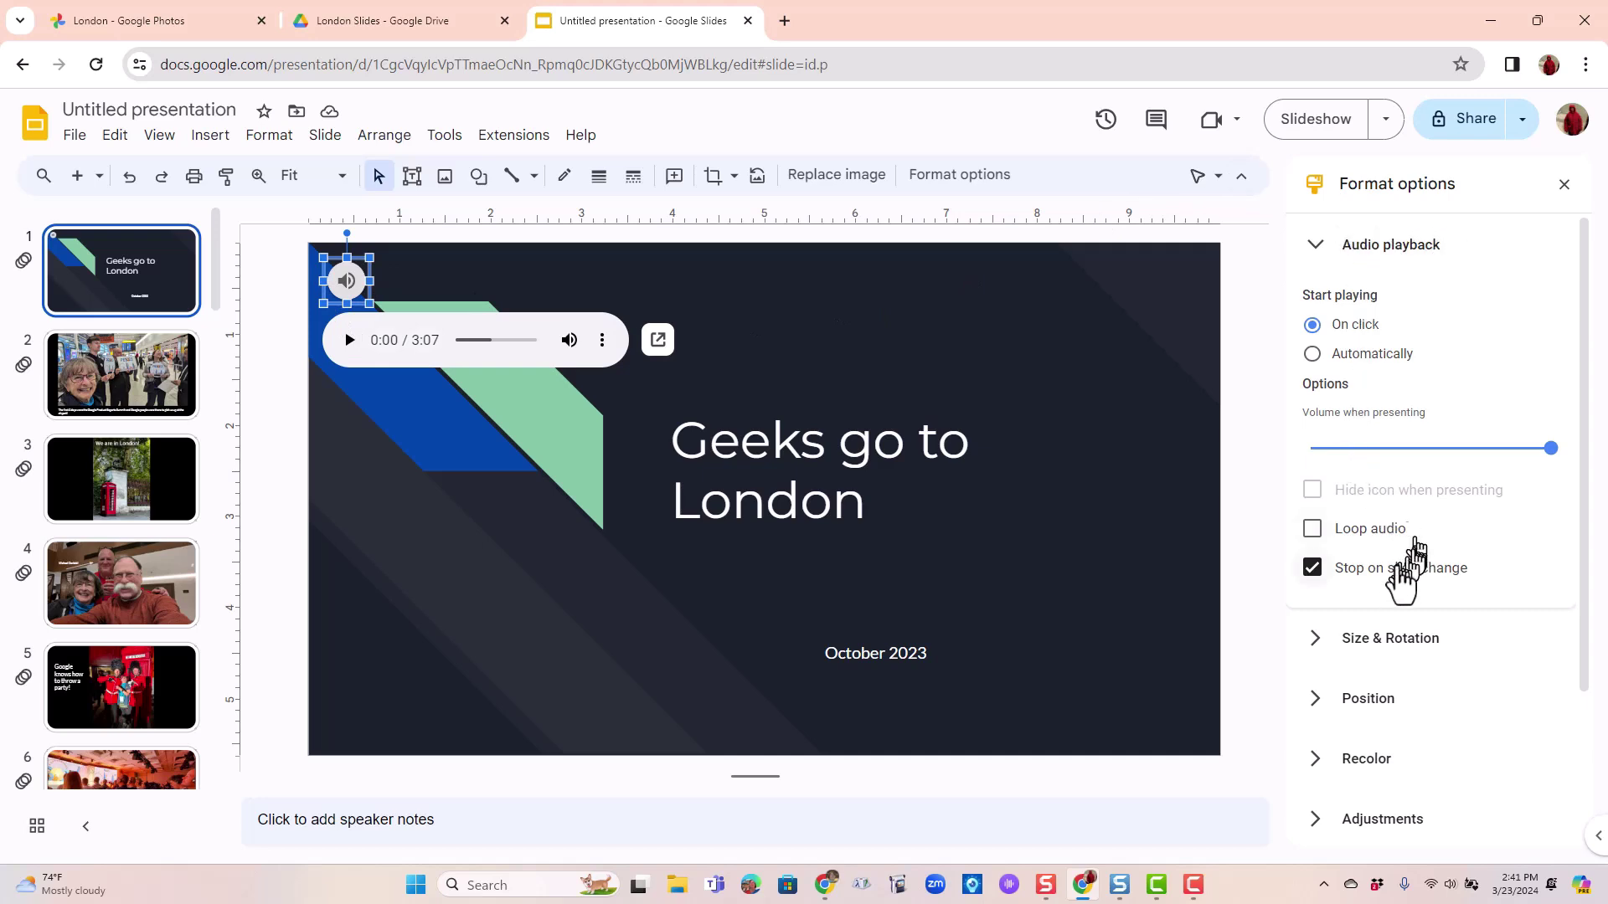
click(1312, 569)
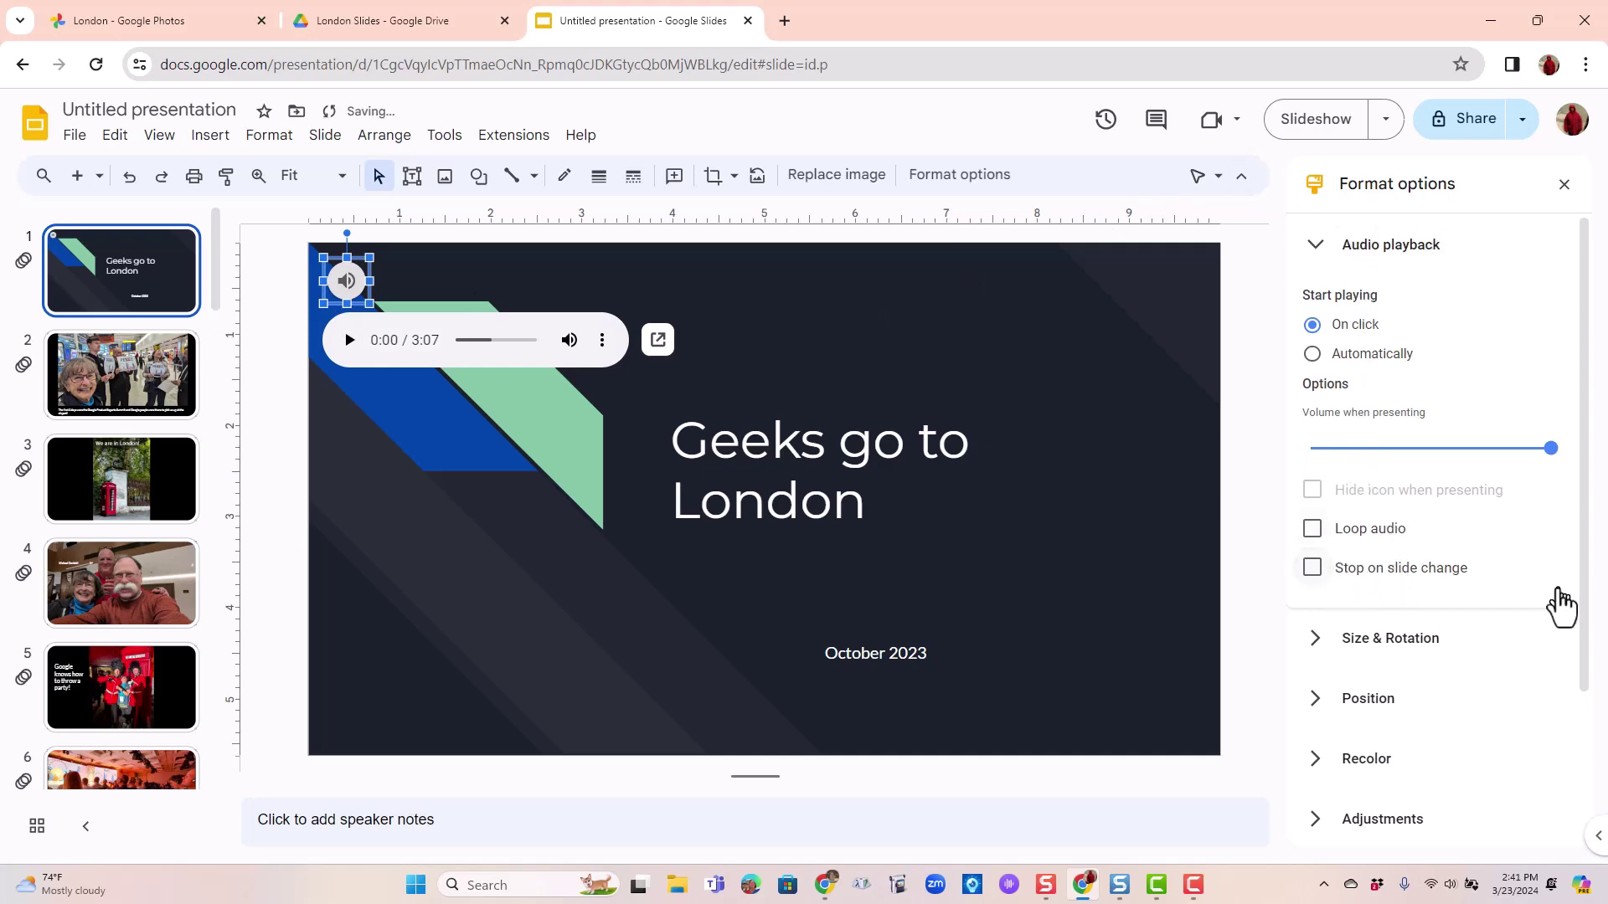
Step: Play the deck full screen from the title slide to hear the background music
click(1323, 130)
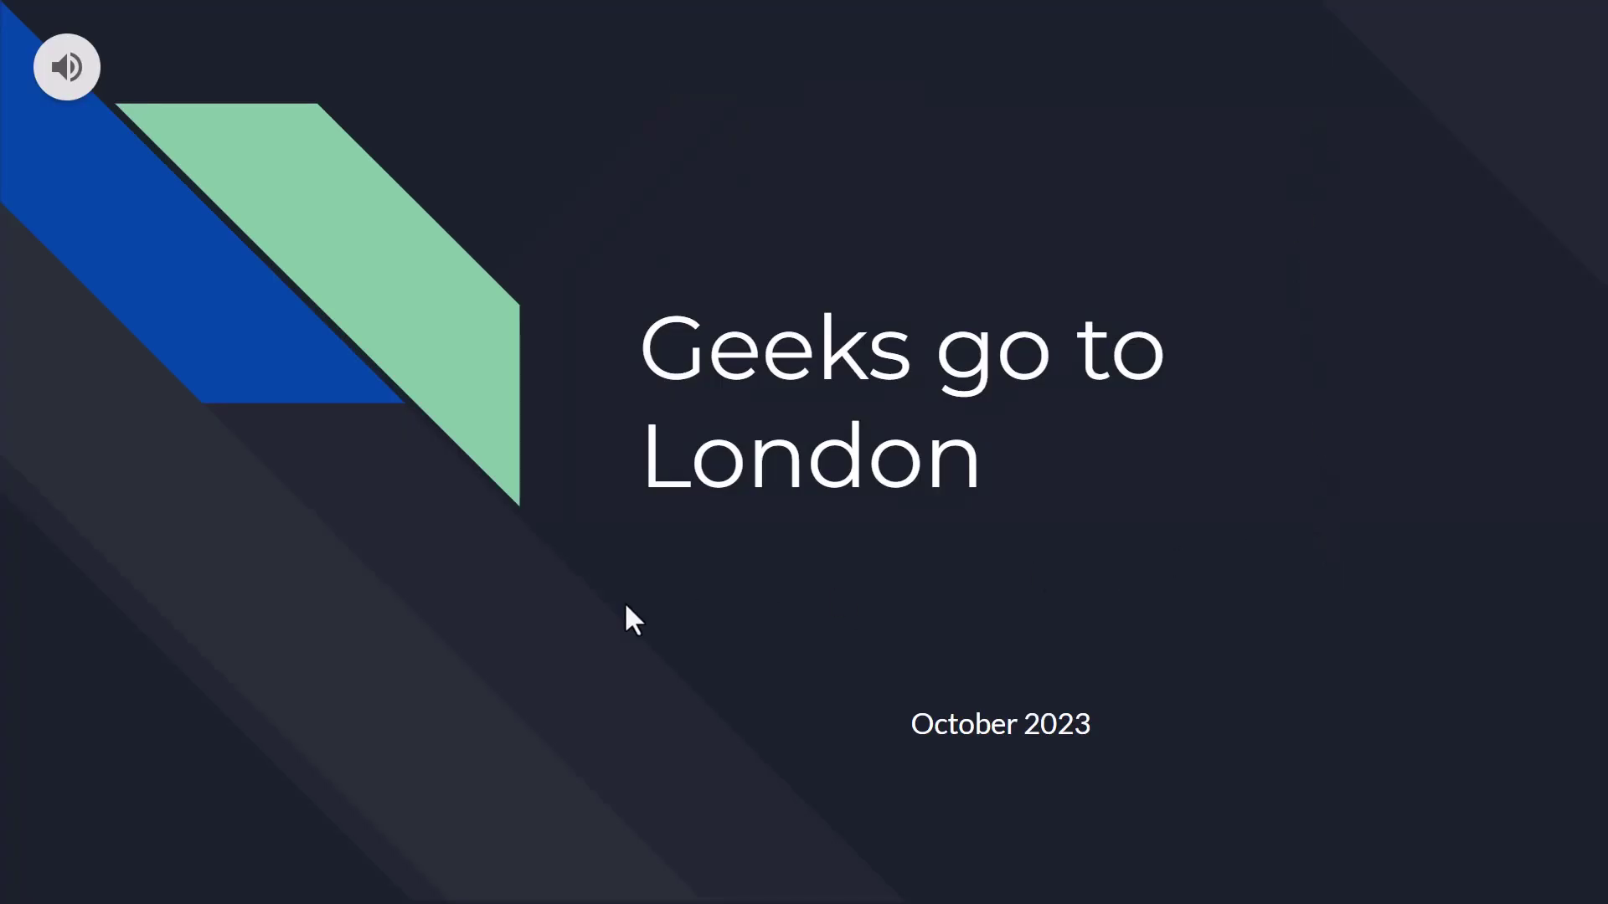
mouse_move(74, 85)
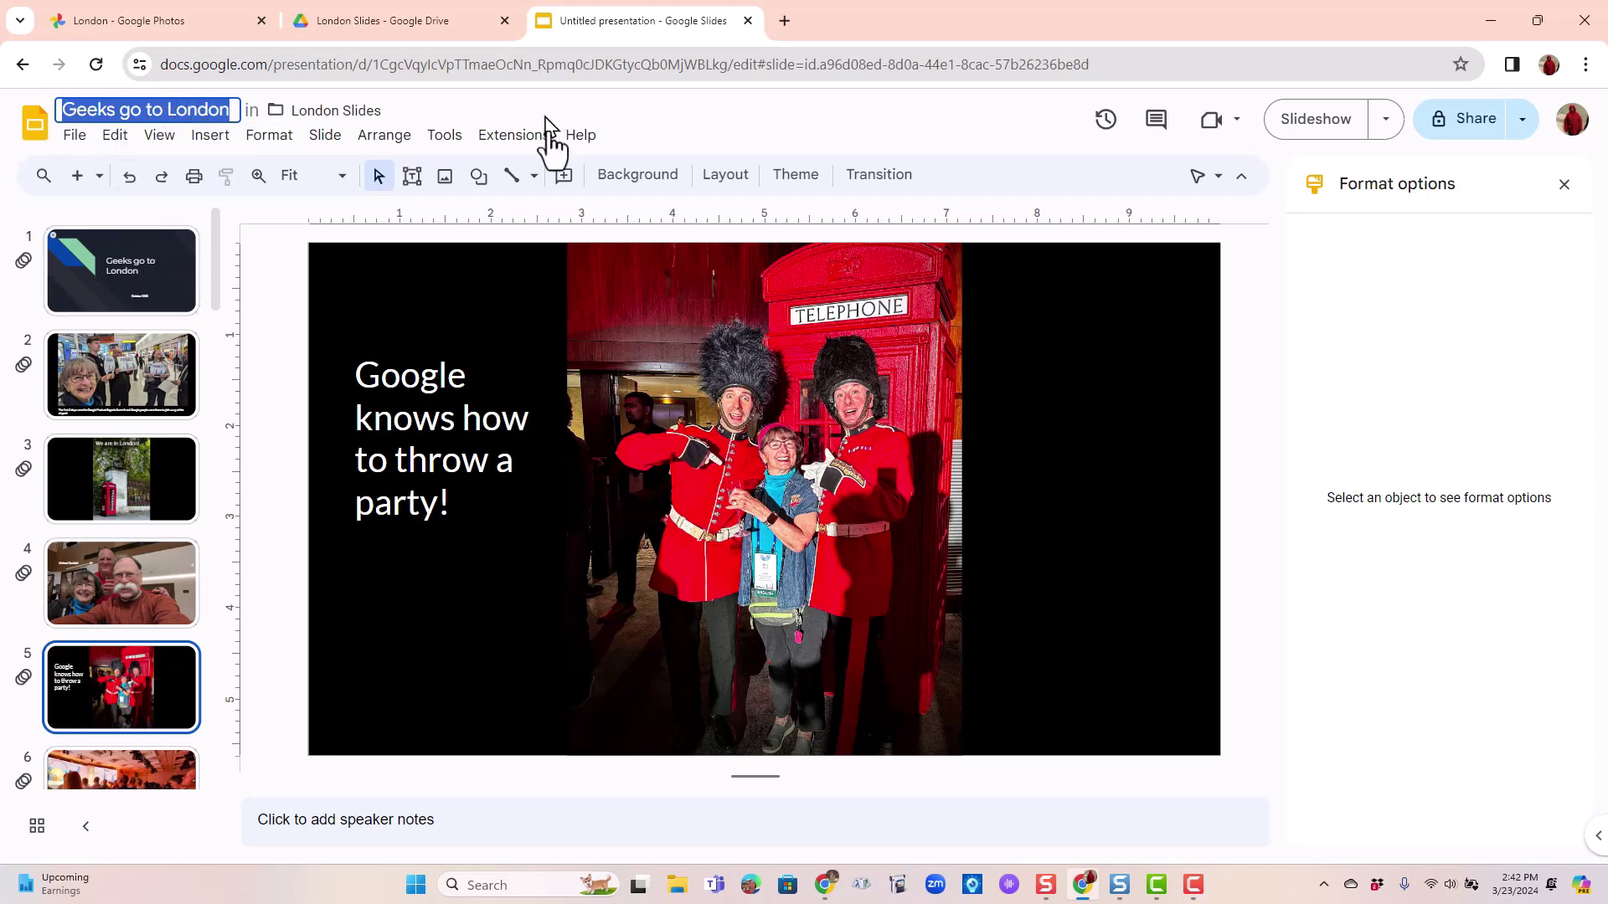
Step: Close the Untitled presentation tab and reopen Geeks go to London from the London Slides folder
click(747, 20)
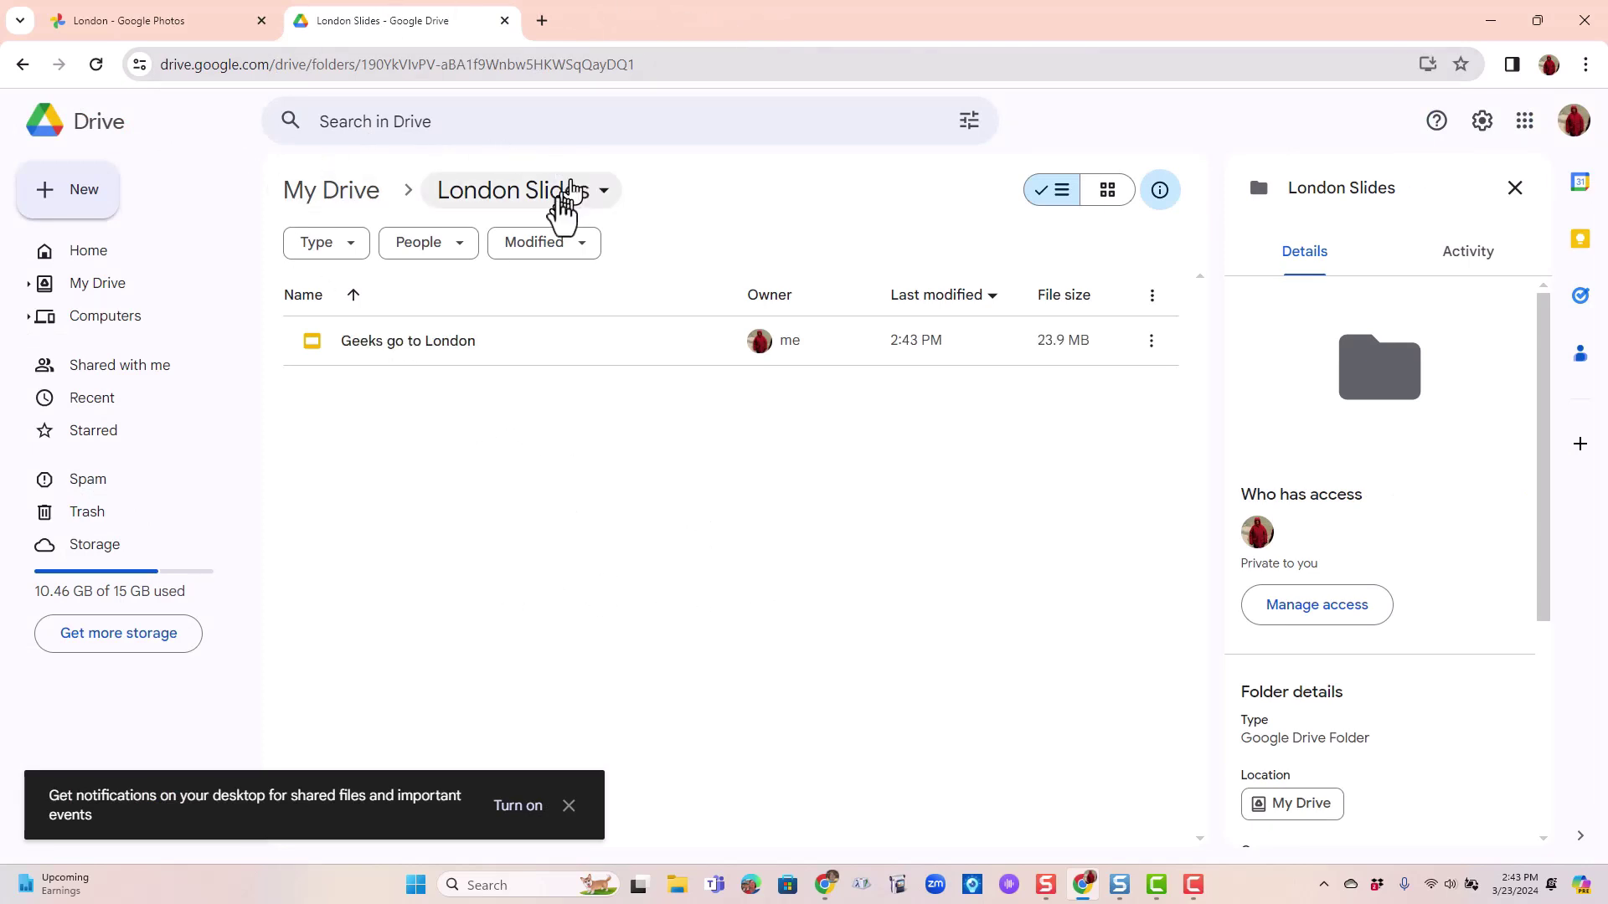
double_click(381, 343)
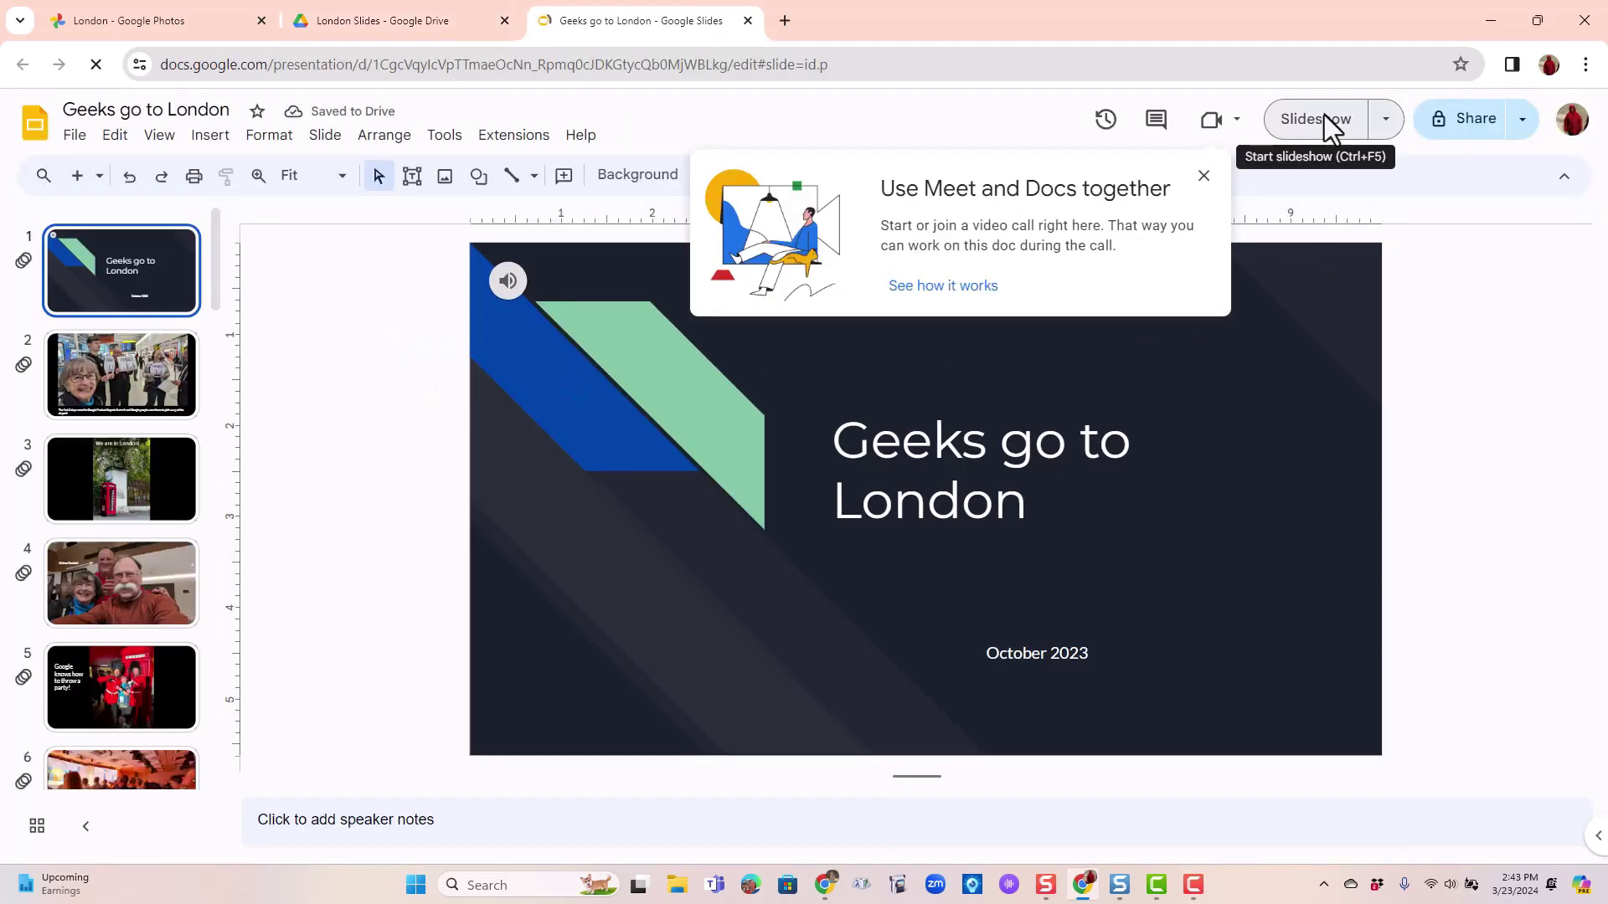
Step: Present the deck full screen, start the music, and advance to the party slide
click(1200, 178)
click(1312, 122)
mouse_move(72, 61)
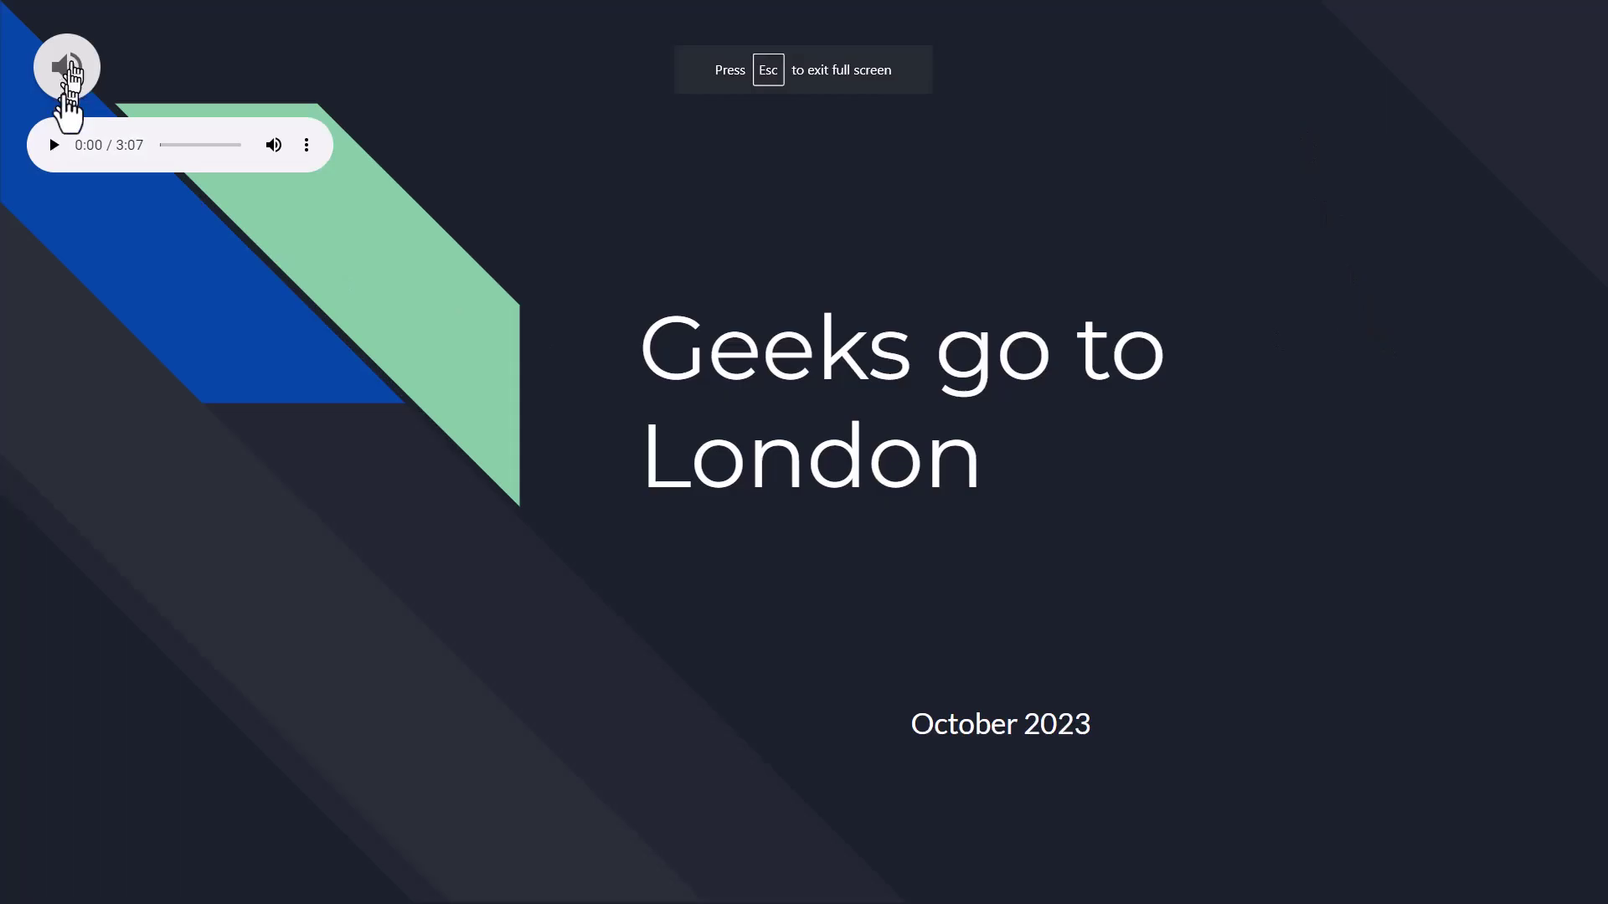
click(53, 145)
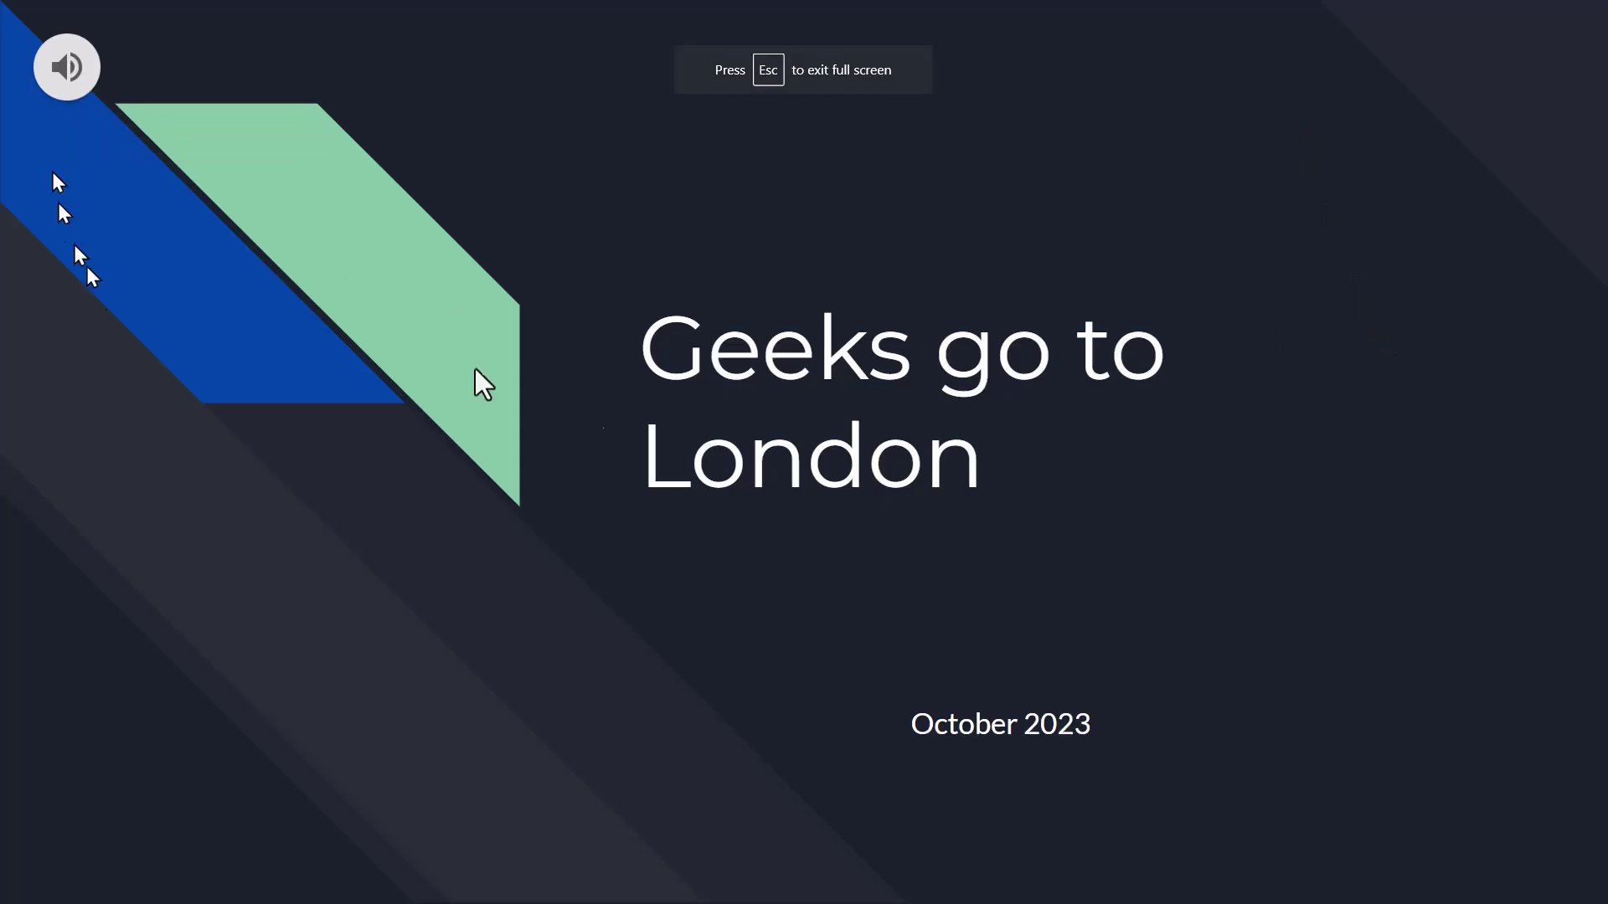
click(1313, 581)
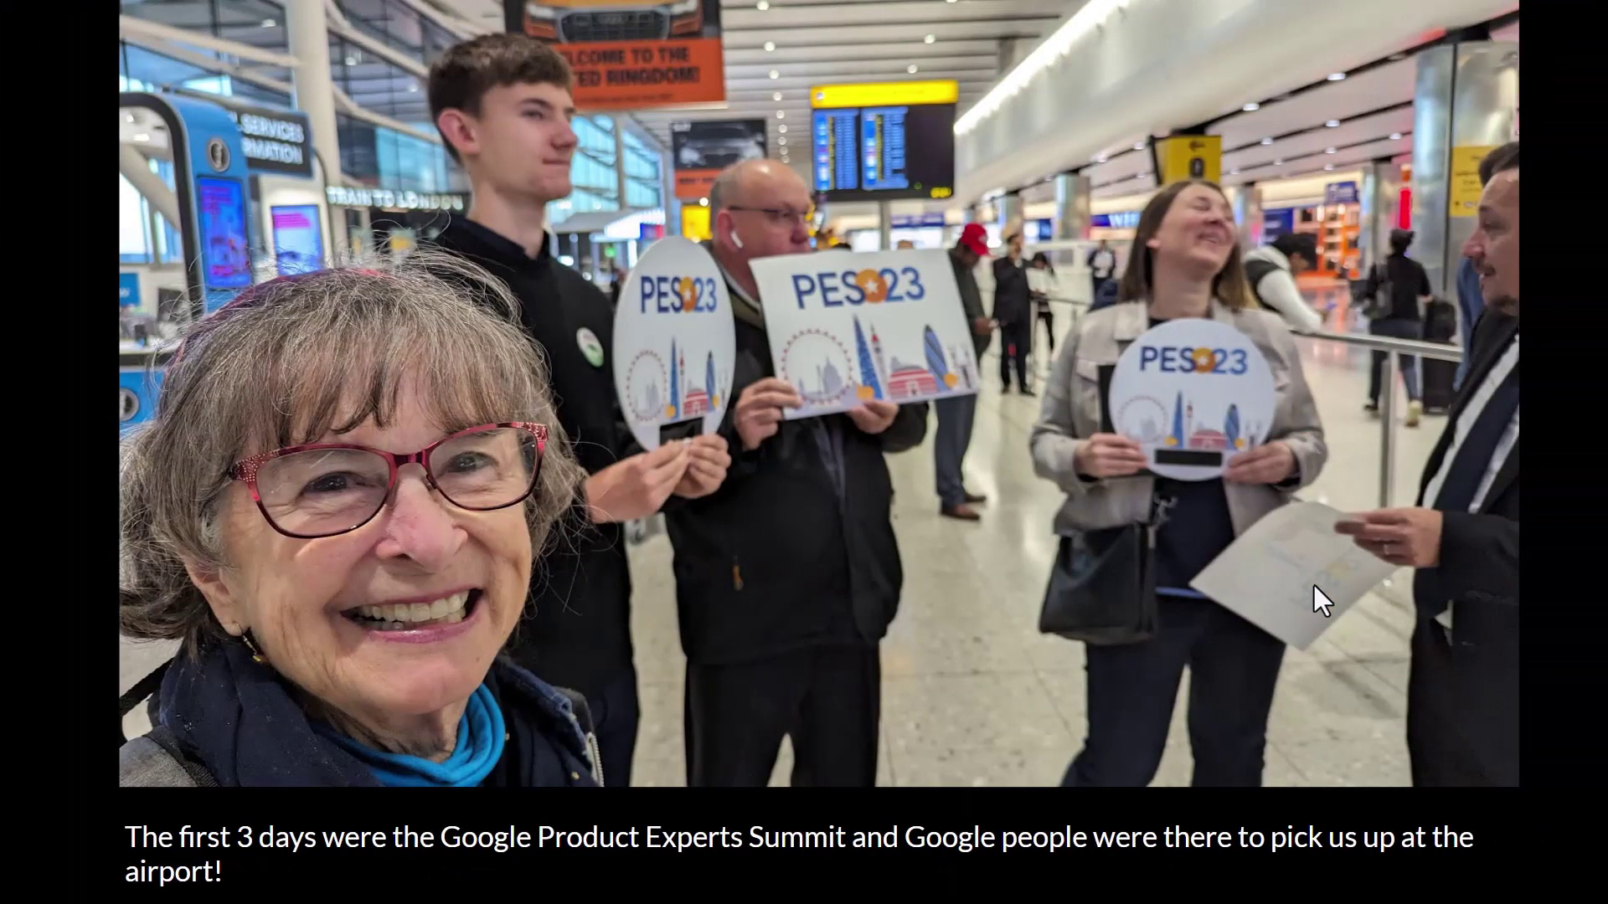
click(1313, 581)
click(1313, 582)
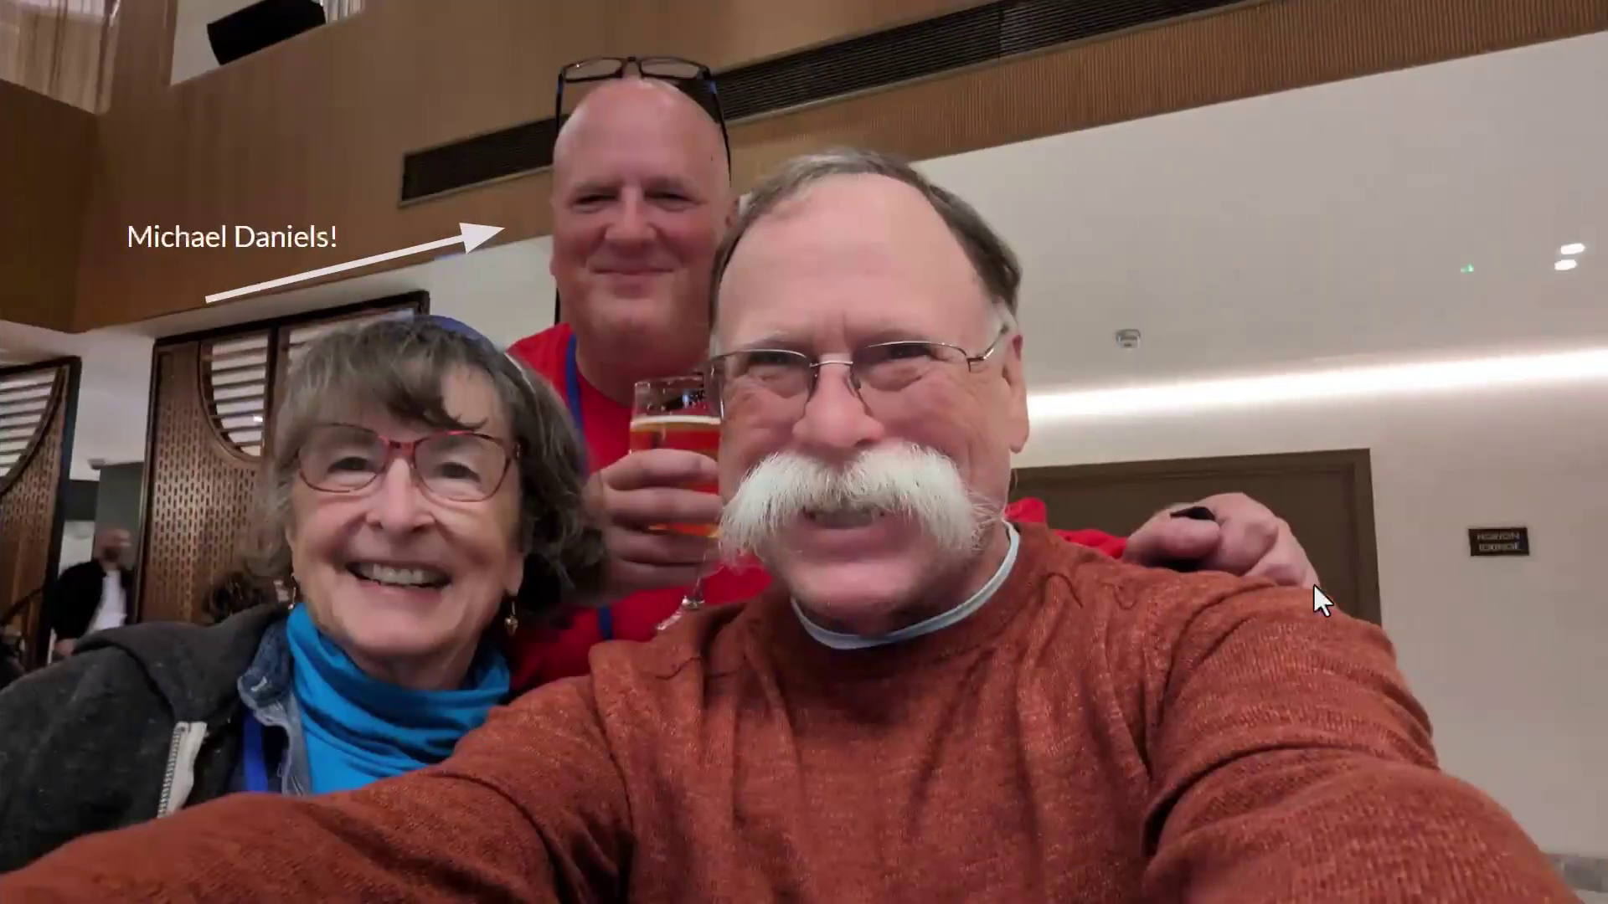
click(1313, 581)
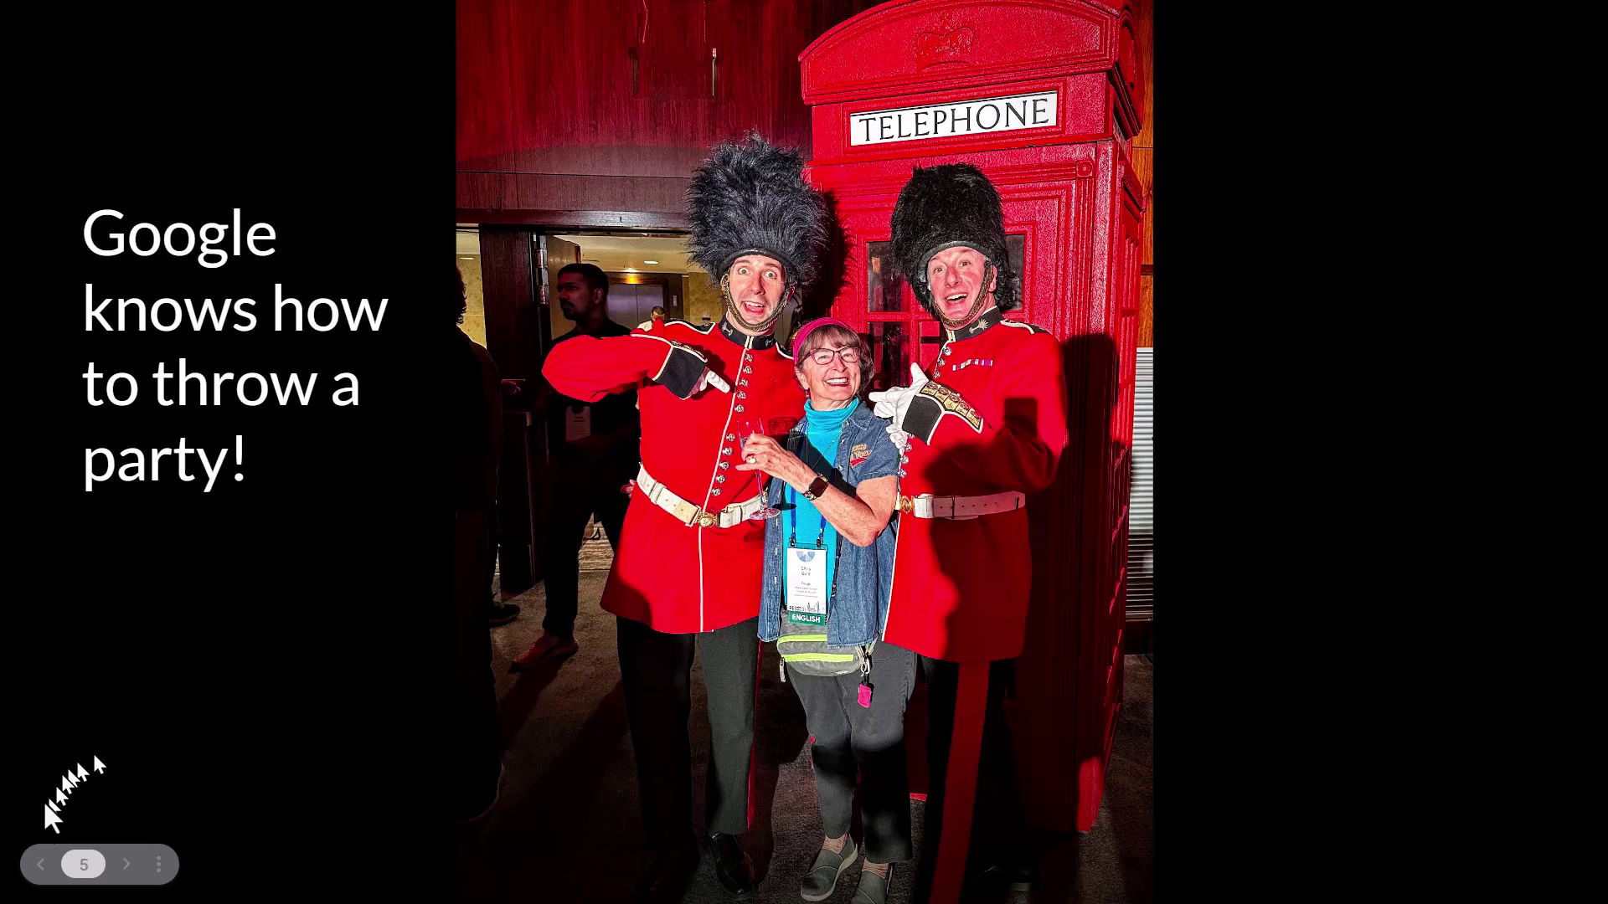
Step: Set auto-play to advance every second and start it
click(84, 866)
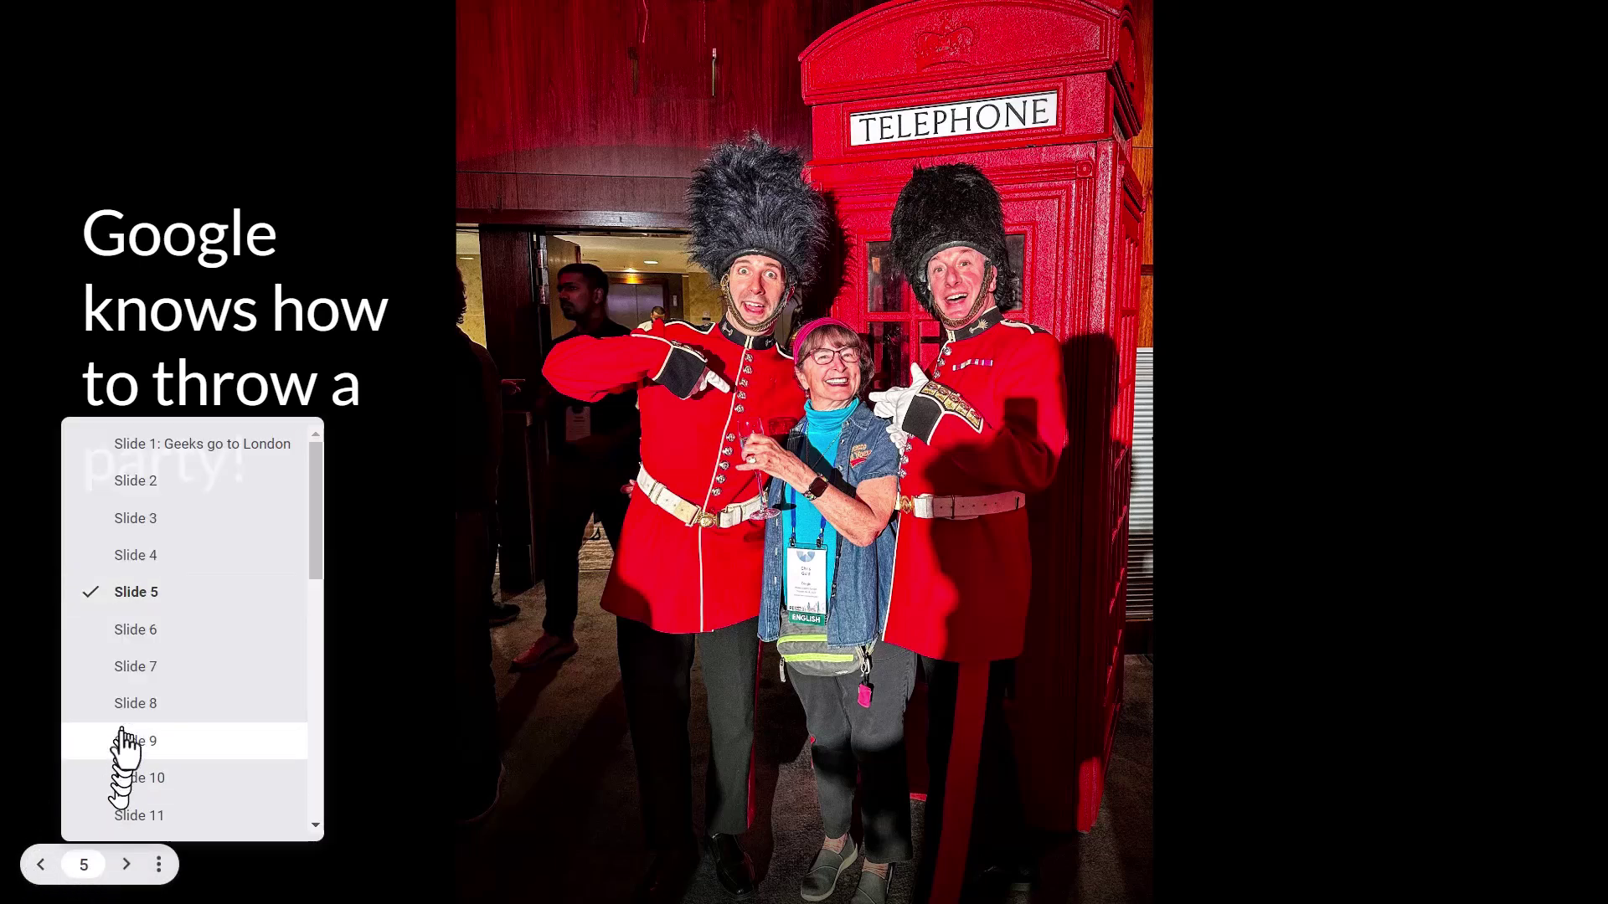
click(158, 868)
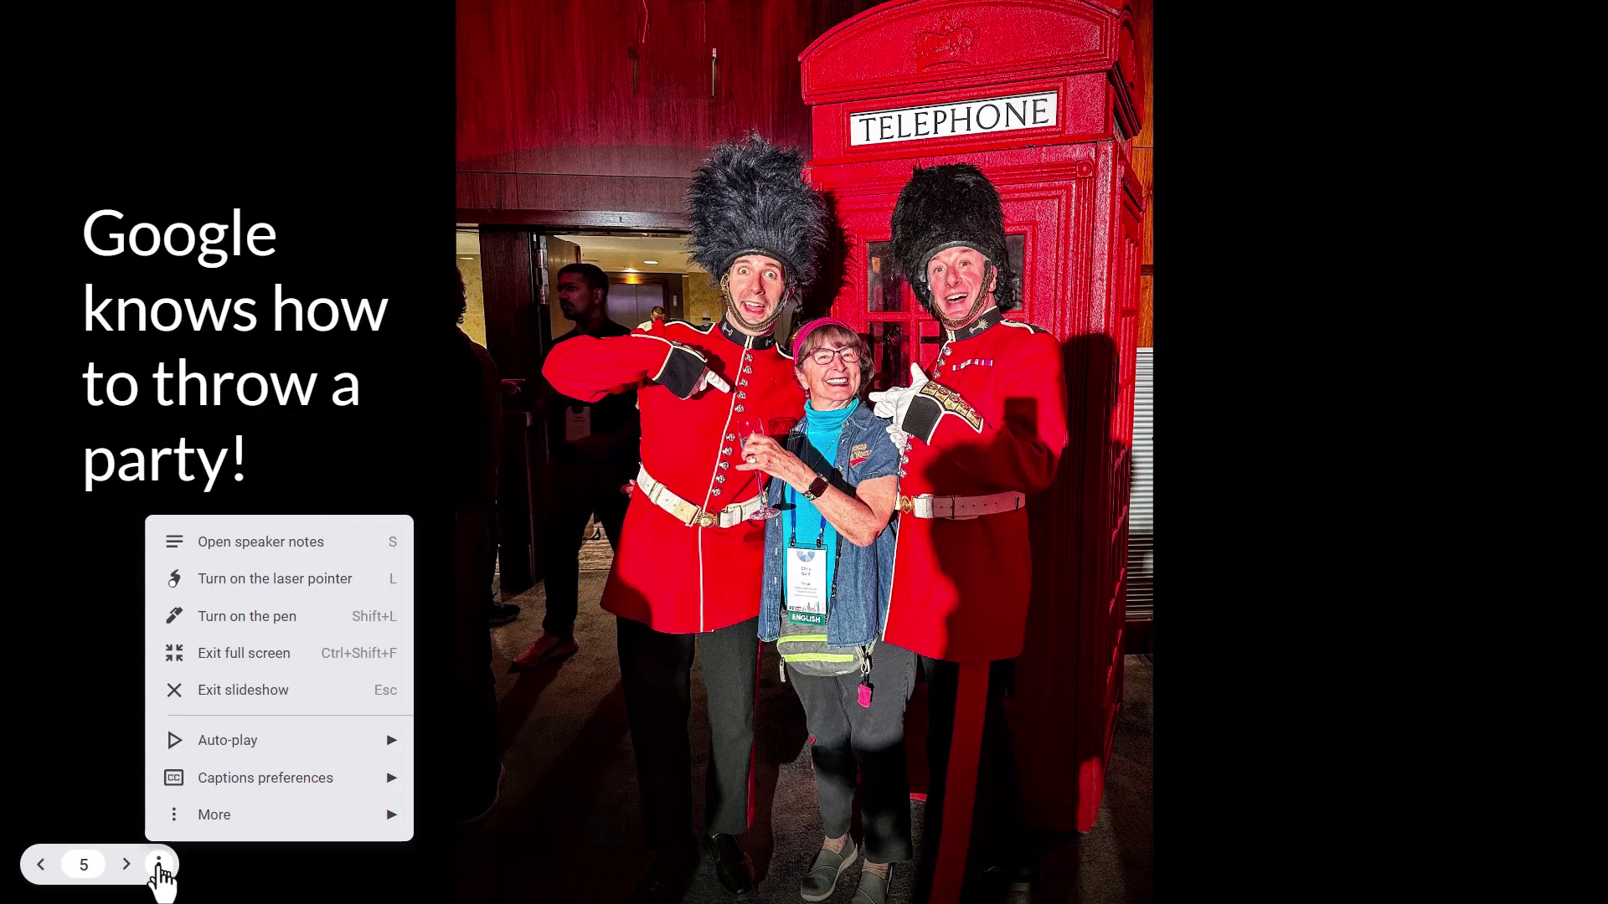
mouse_move(287, 779)
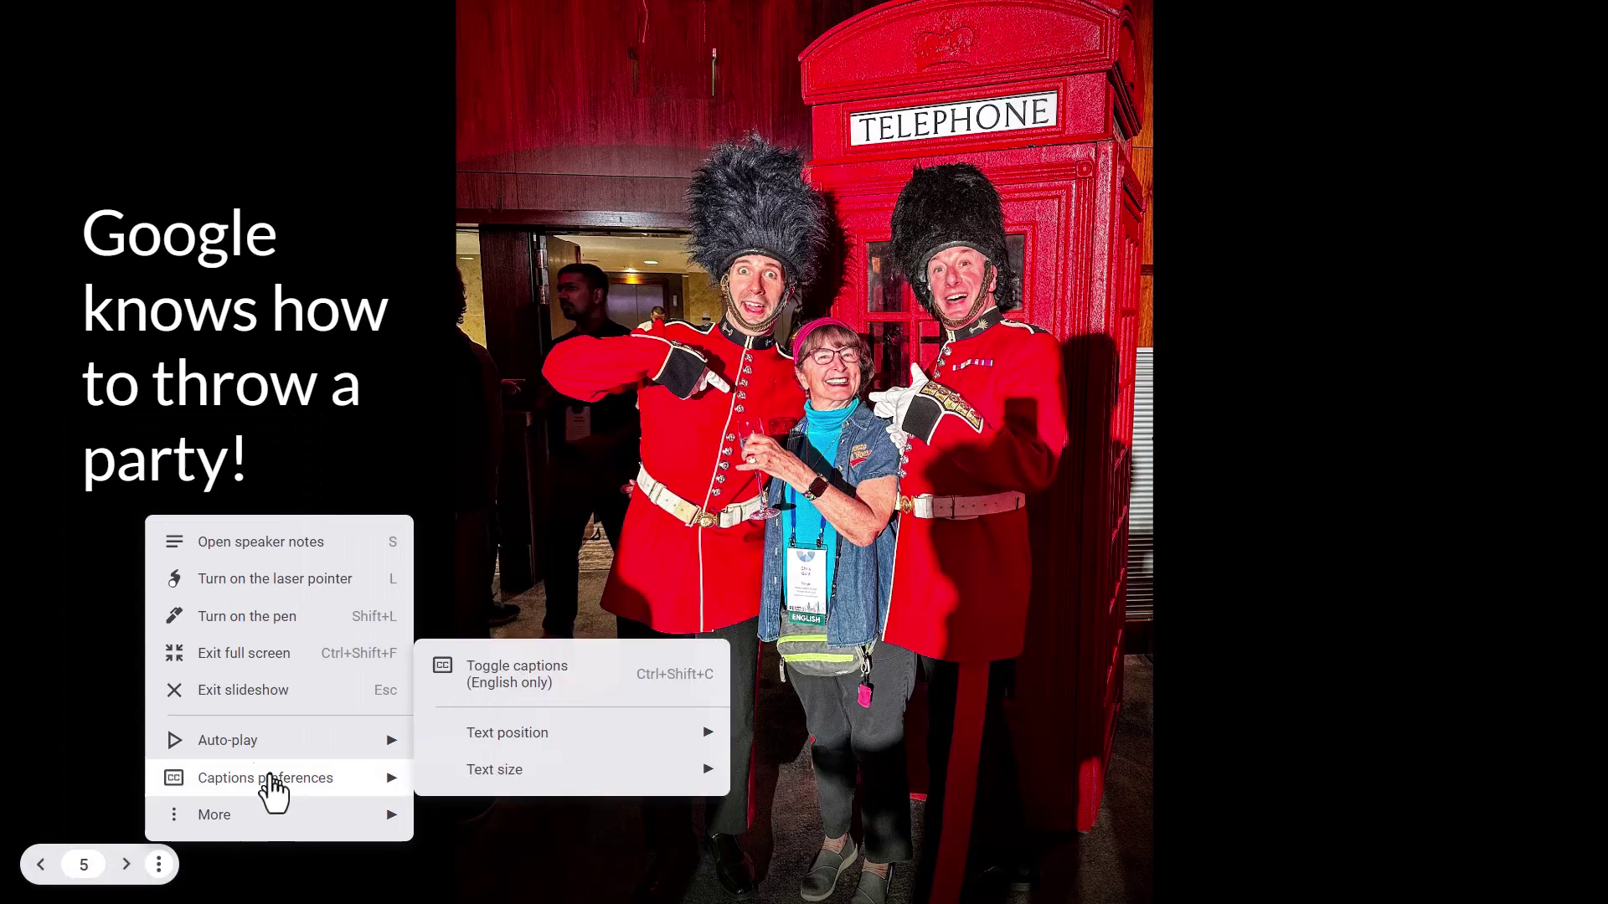
mouse_move(302, 744)
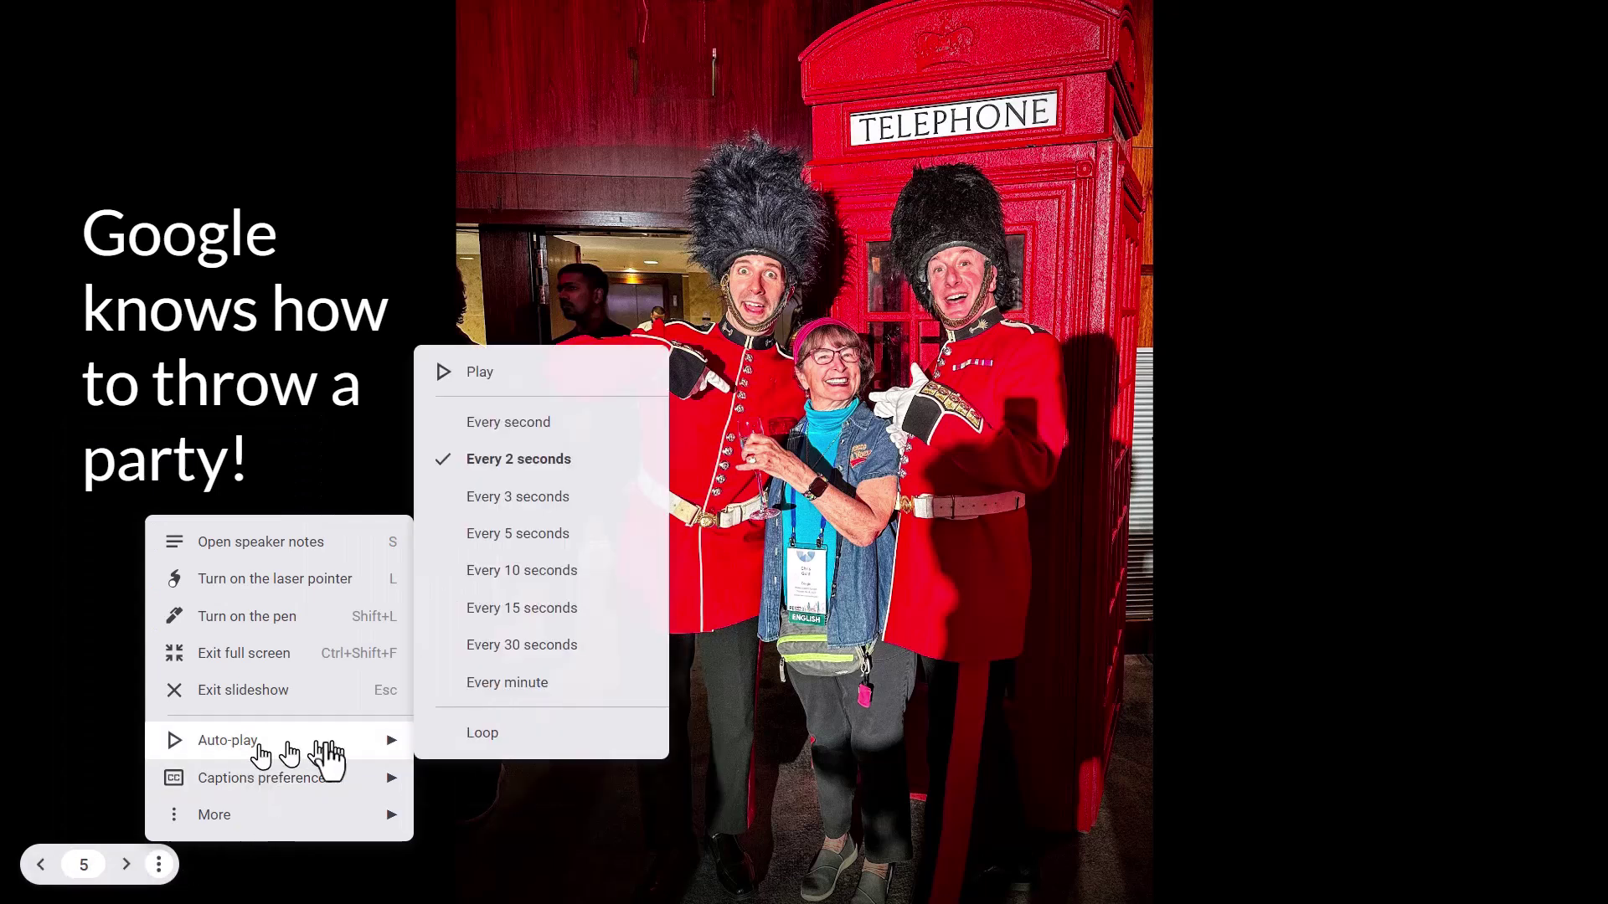
click(543, 432)
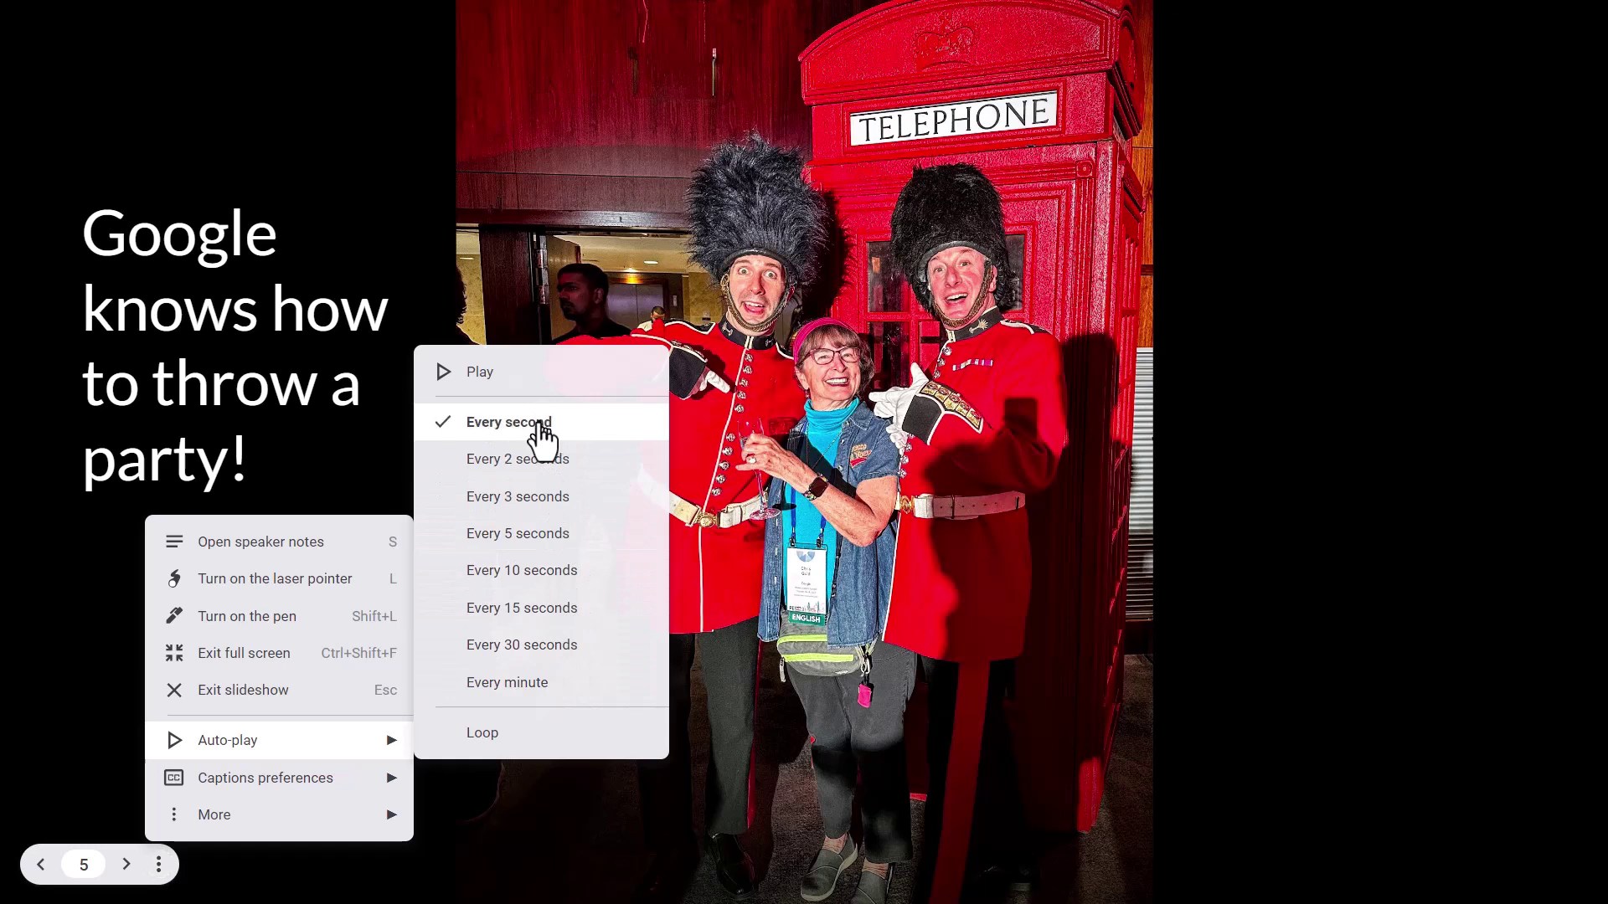
click(460, 377)
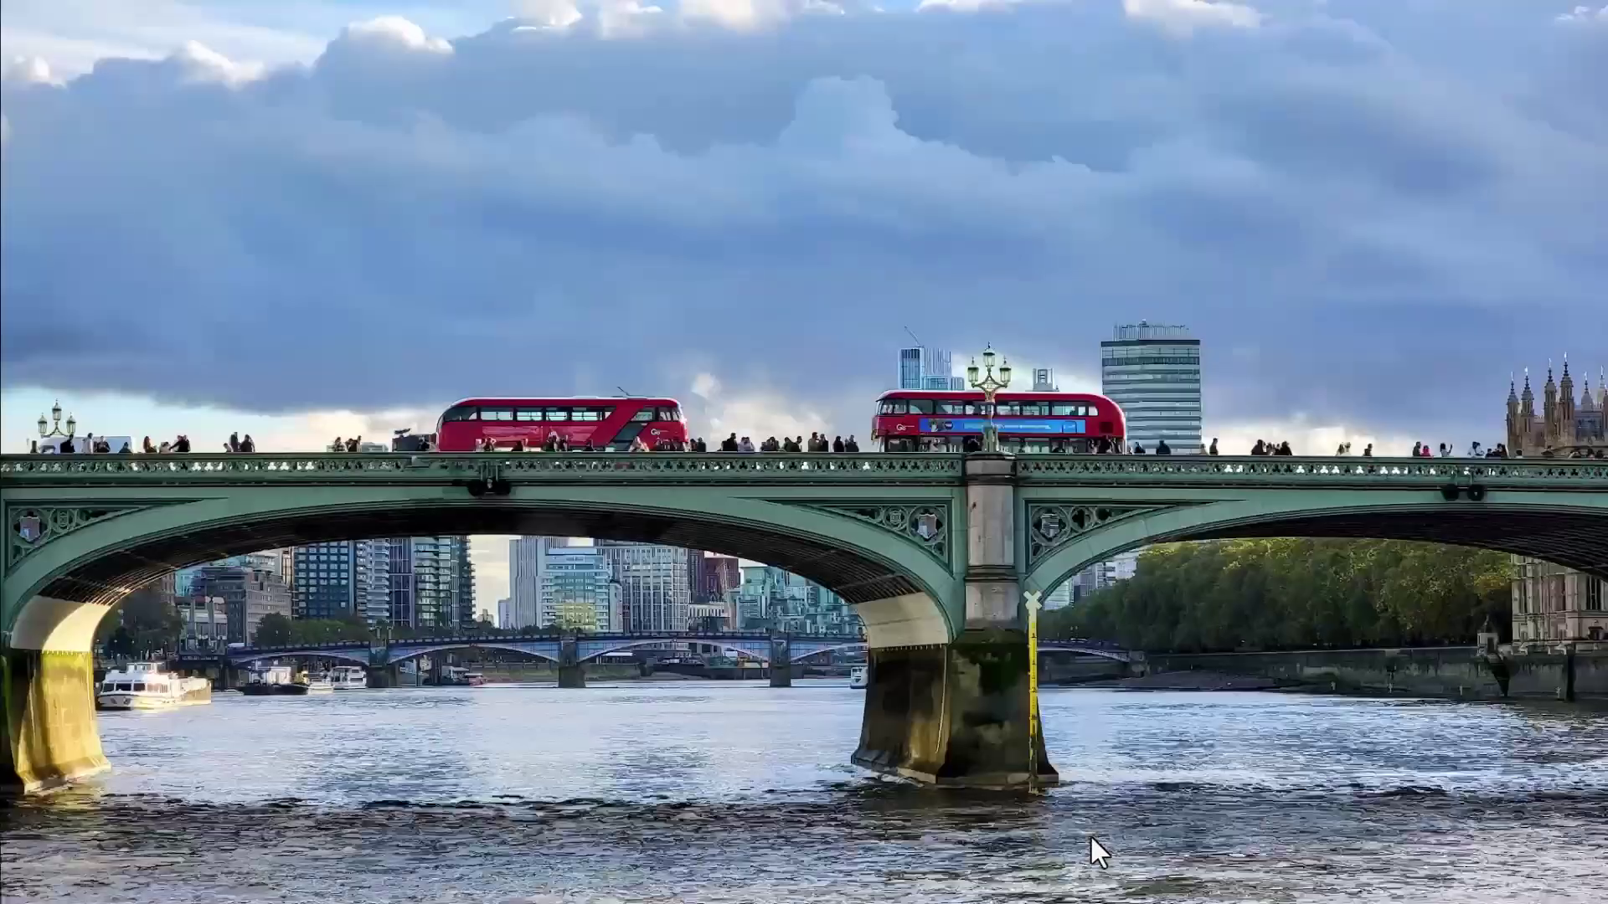
Step: Publish the presentation to the web via File > Share > Publish to web
key(Escape)
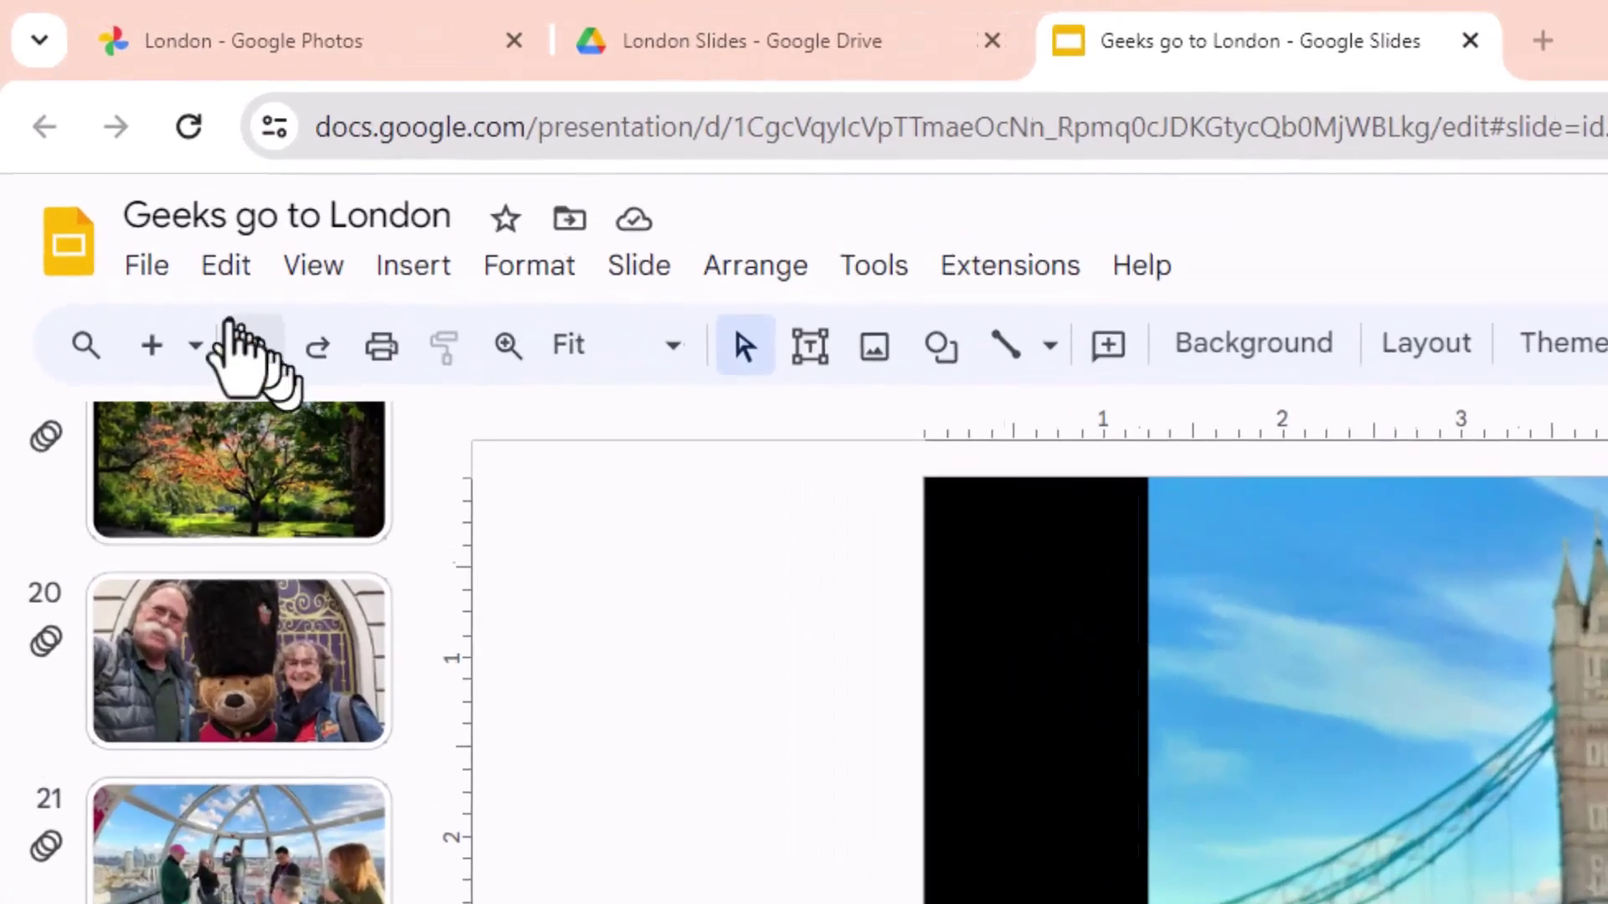
click(145, 270)
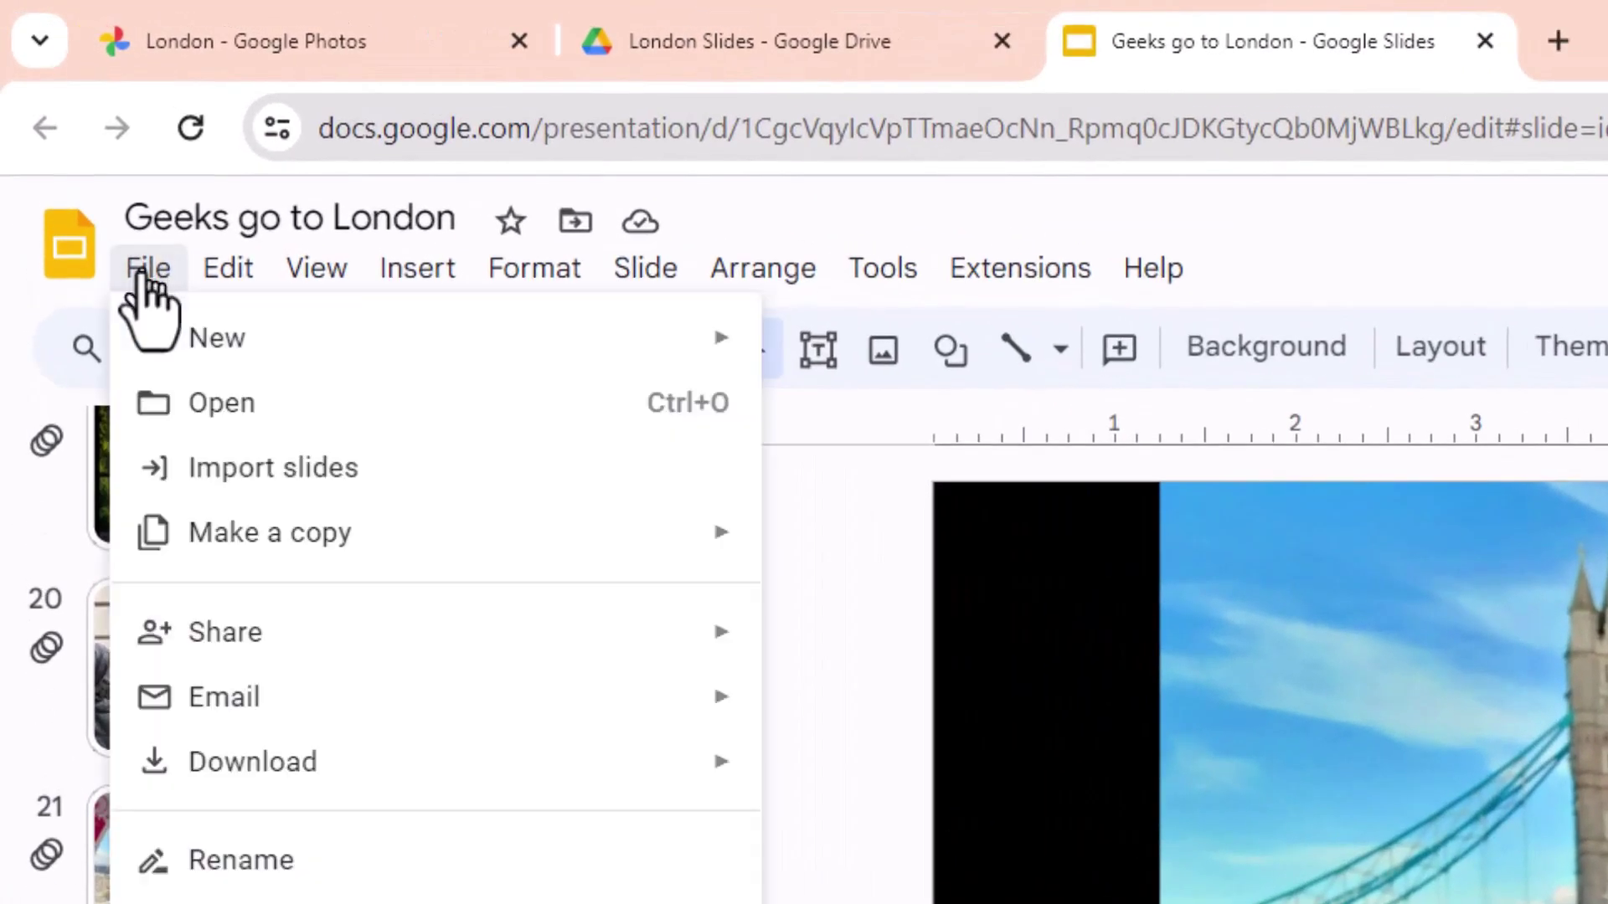
mouse_move(210, 633)
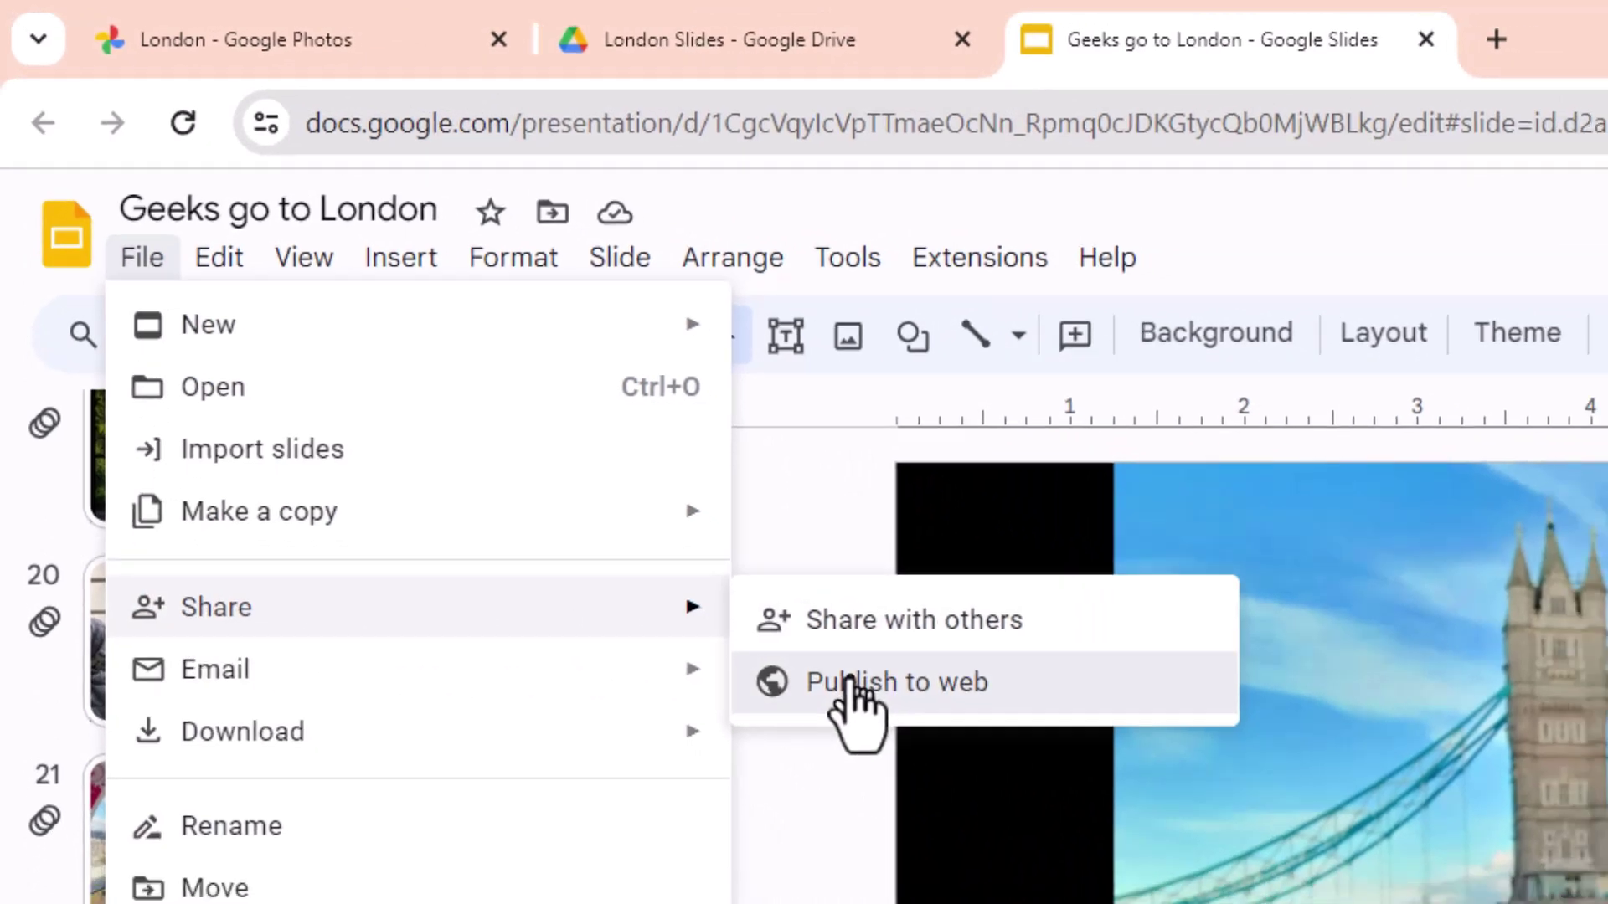
click(885, 712)
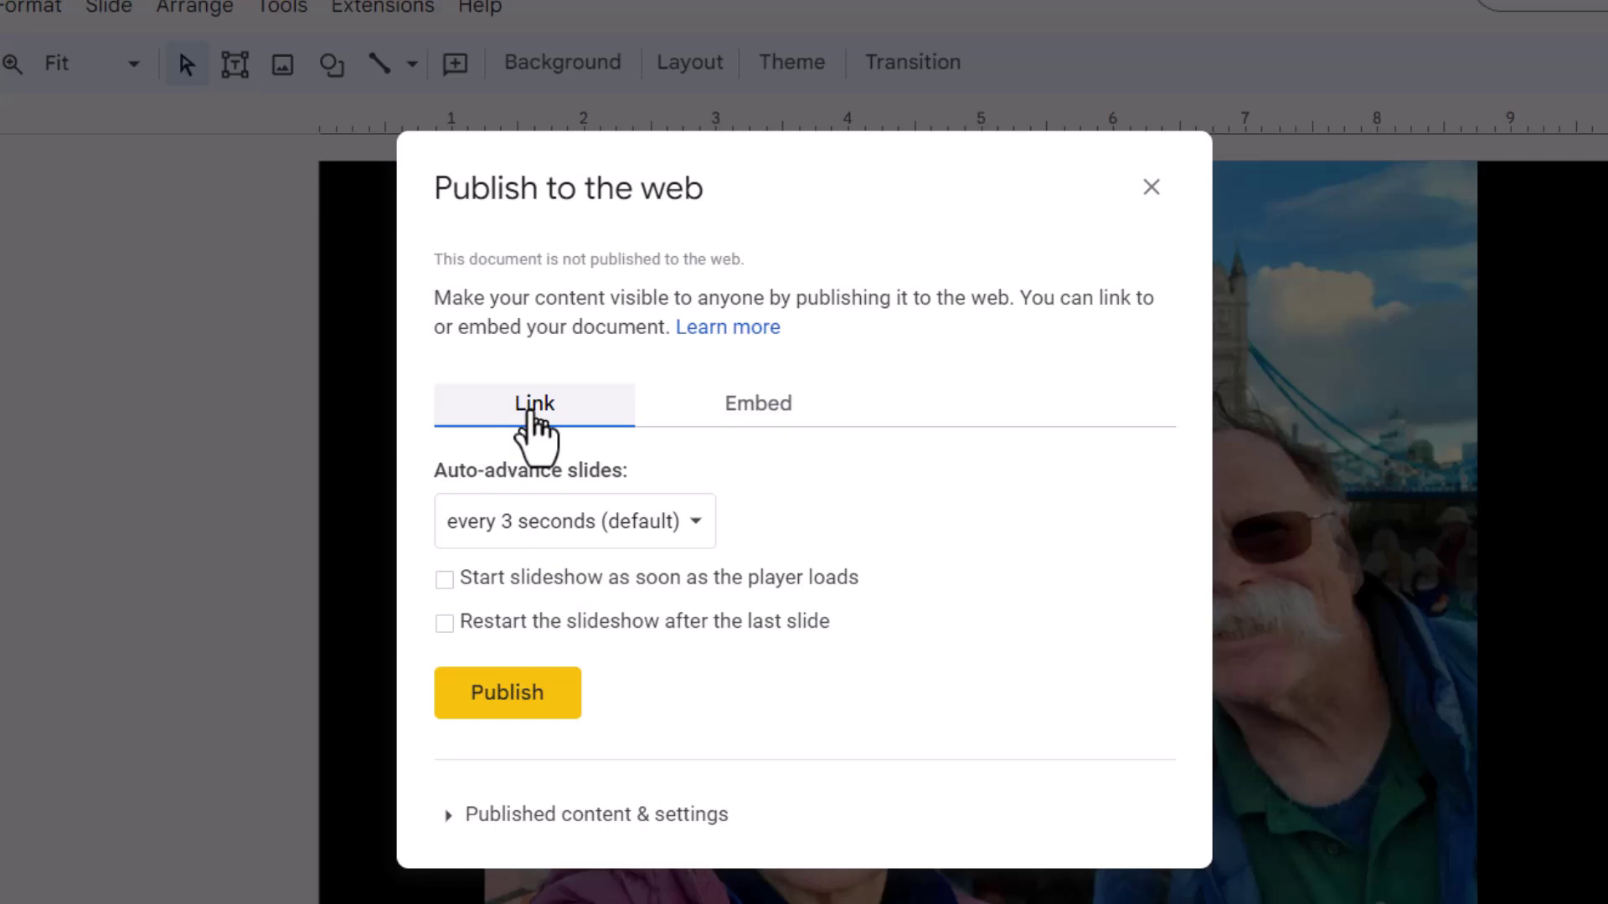
click(508, 697)
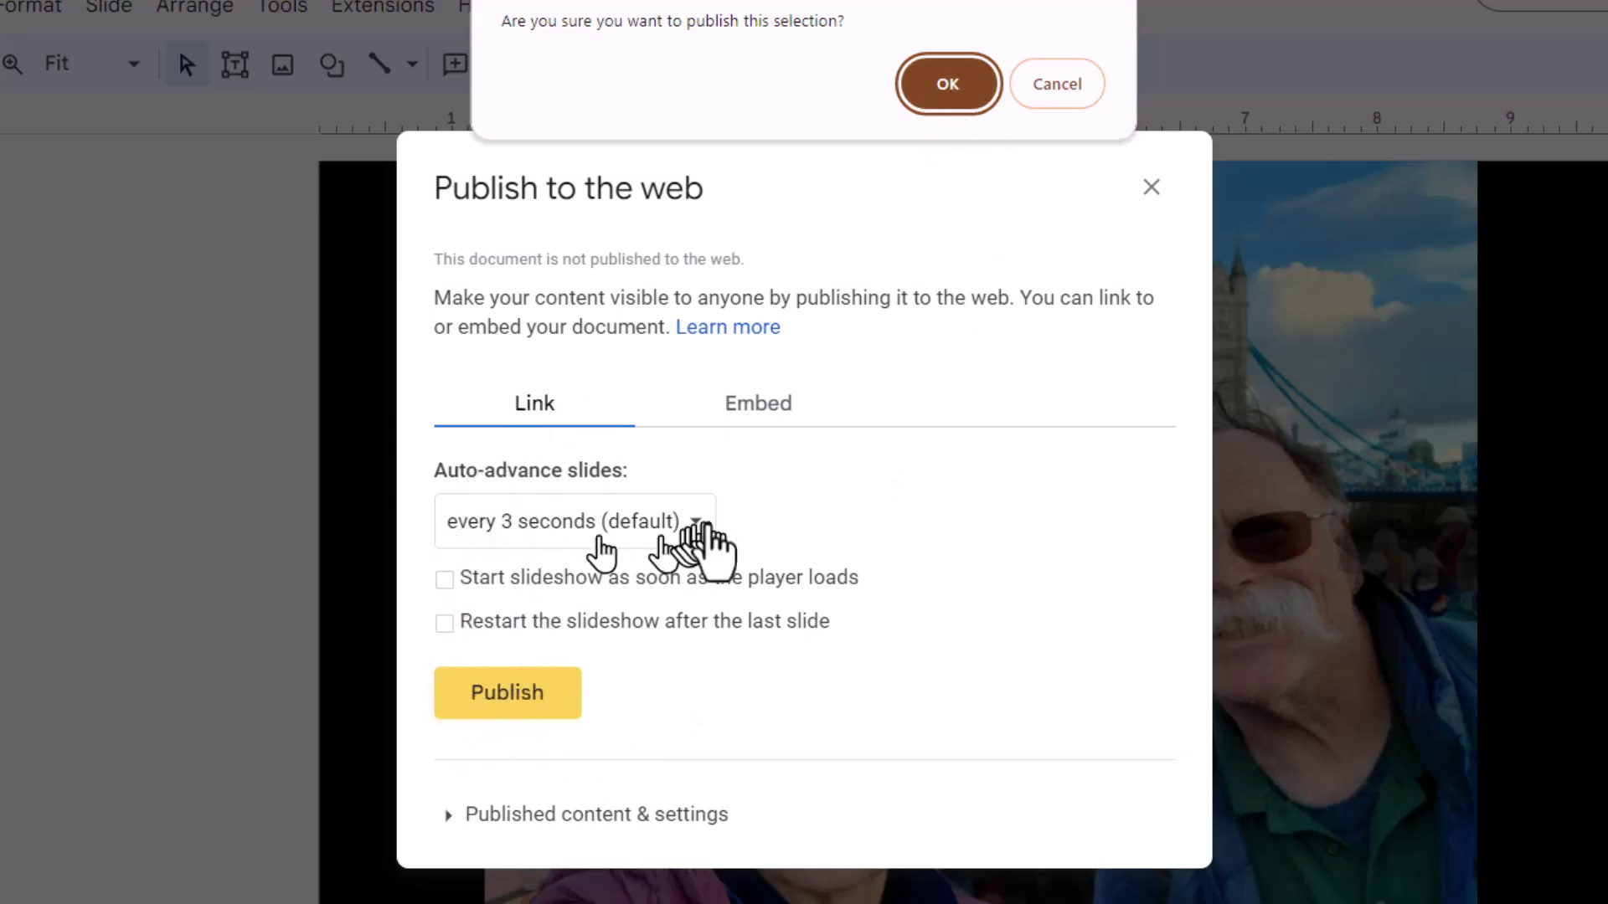
click(941, 85)
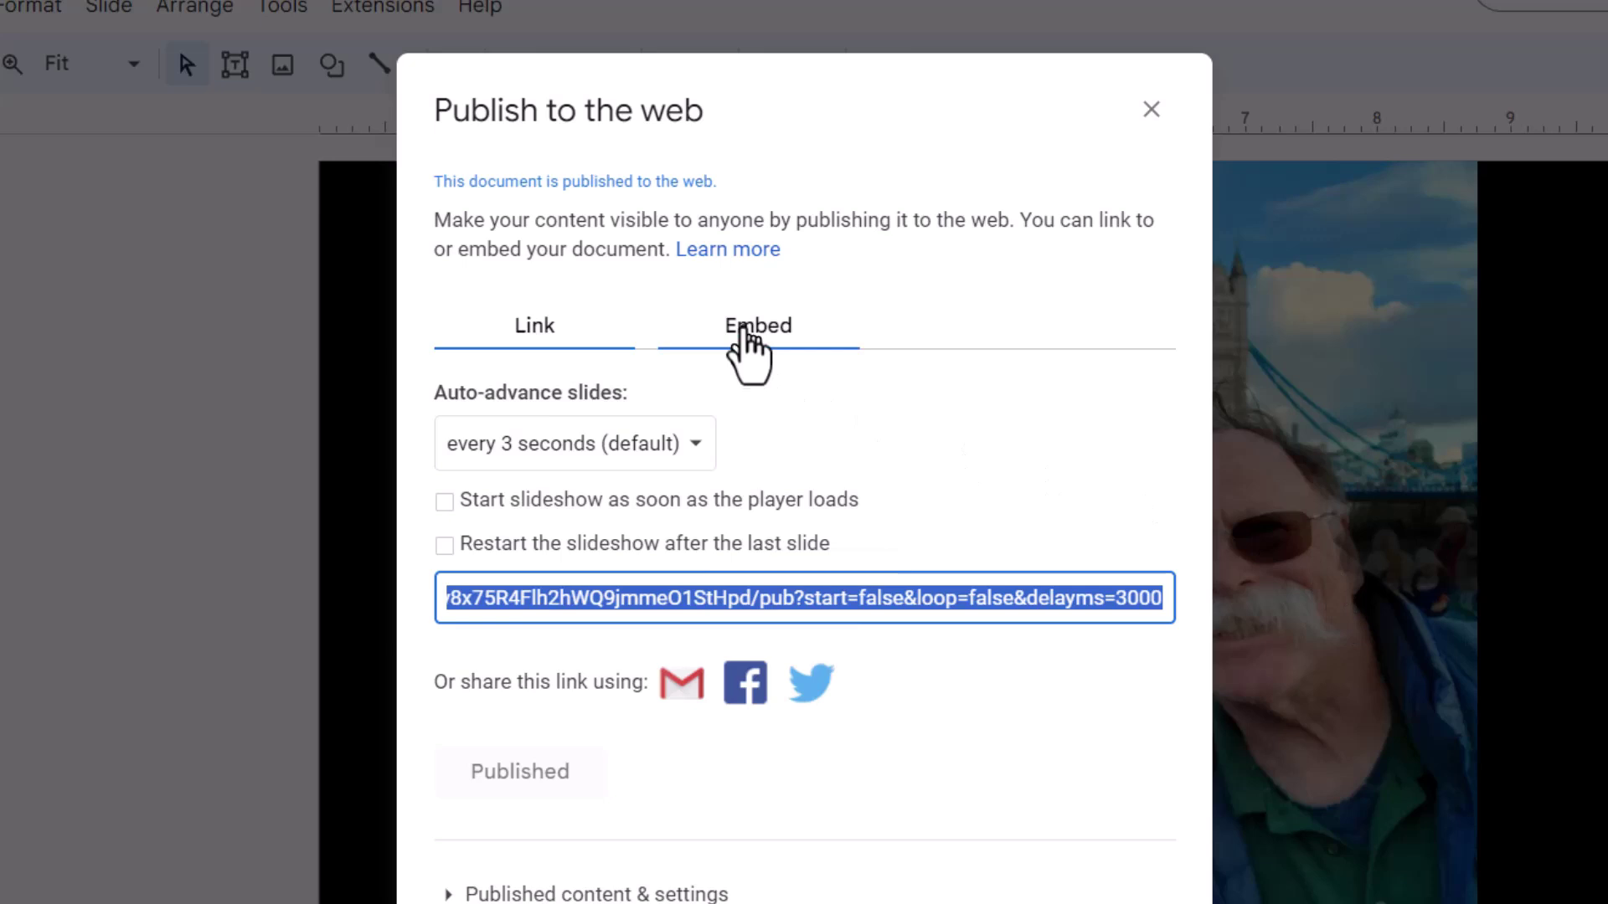
Step: Copy the Medium (960x569) iframe embed code from the Embed tab
click(769, 344)
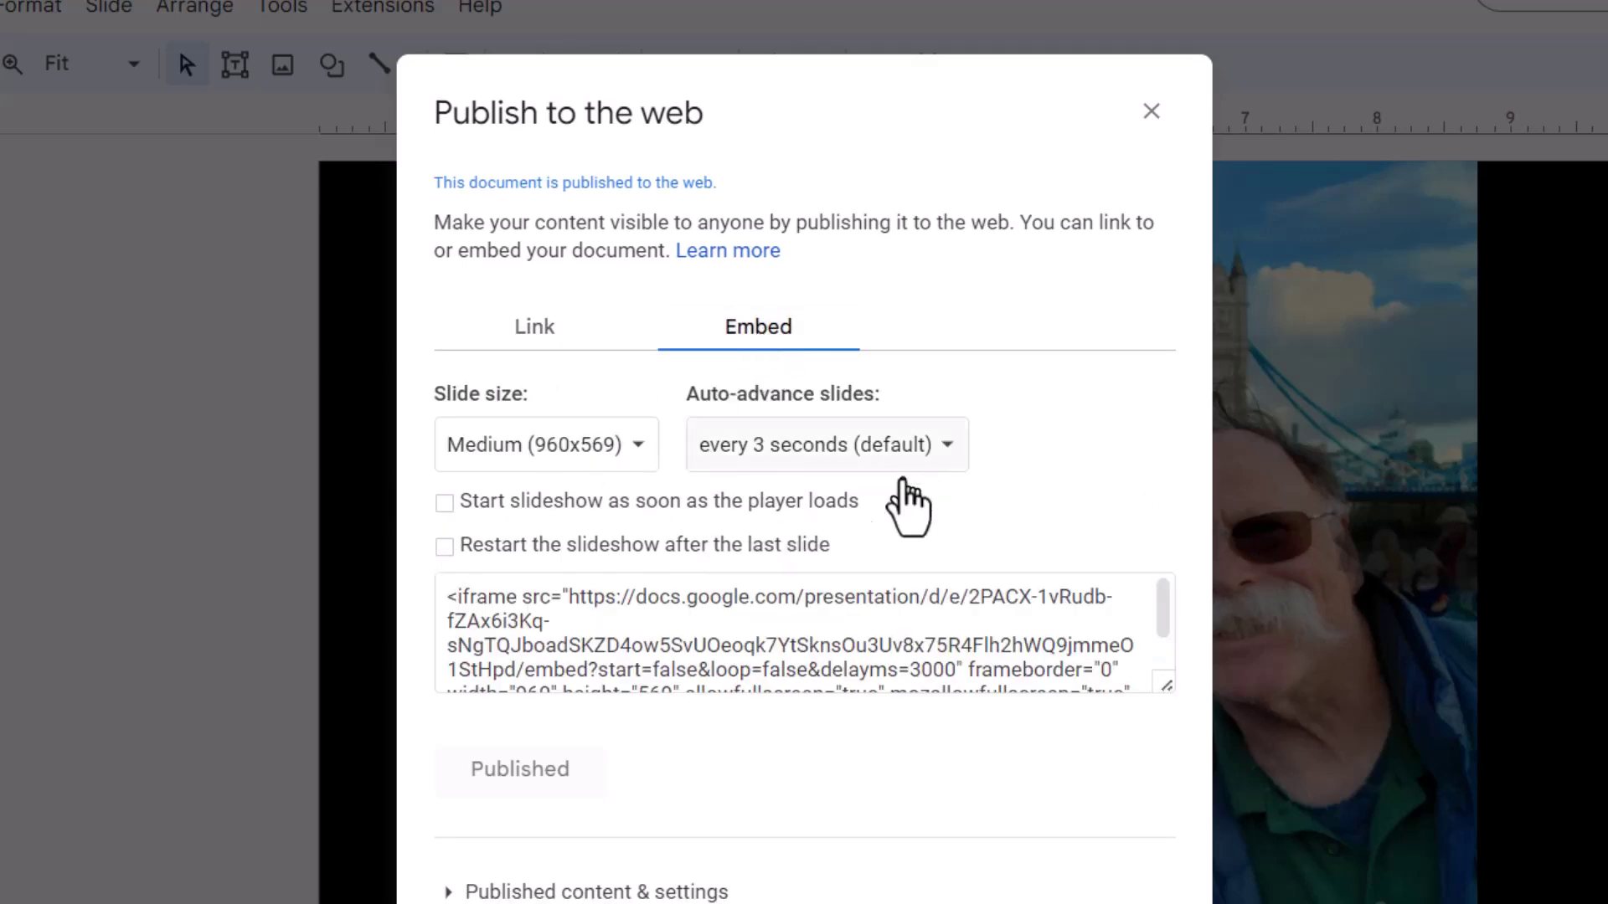
click(550, 645)
right_click(550, 646)
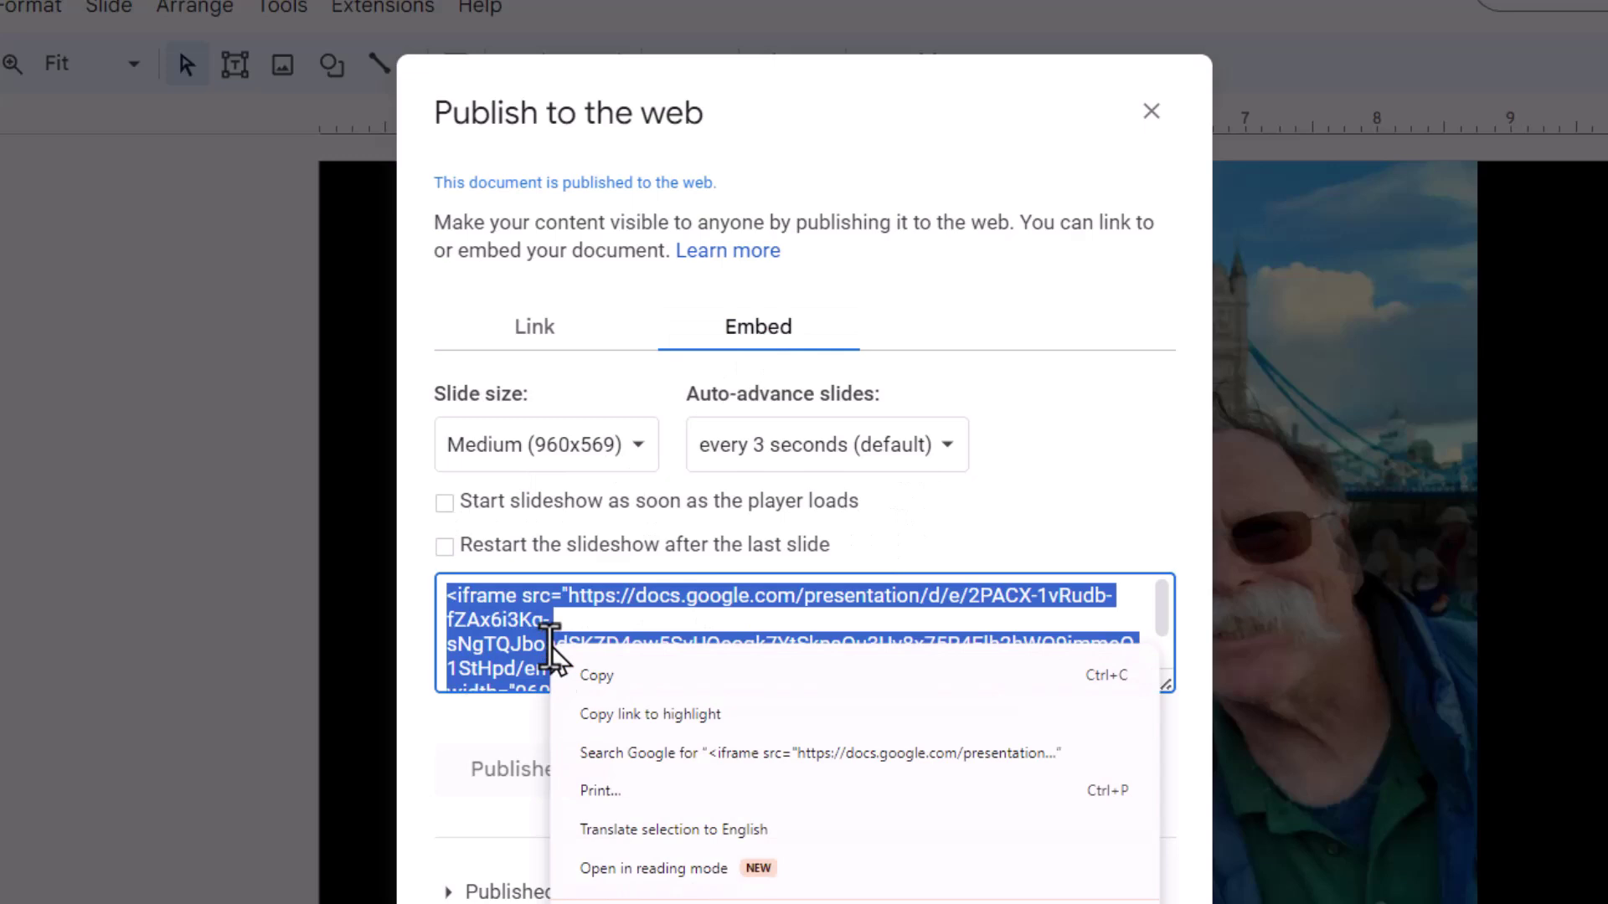
click(596, 673)
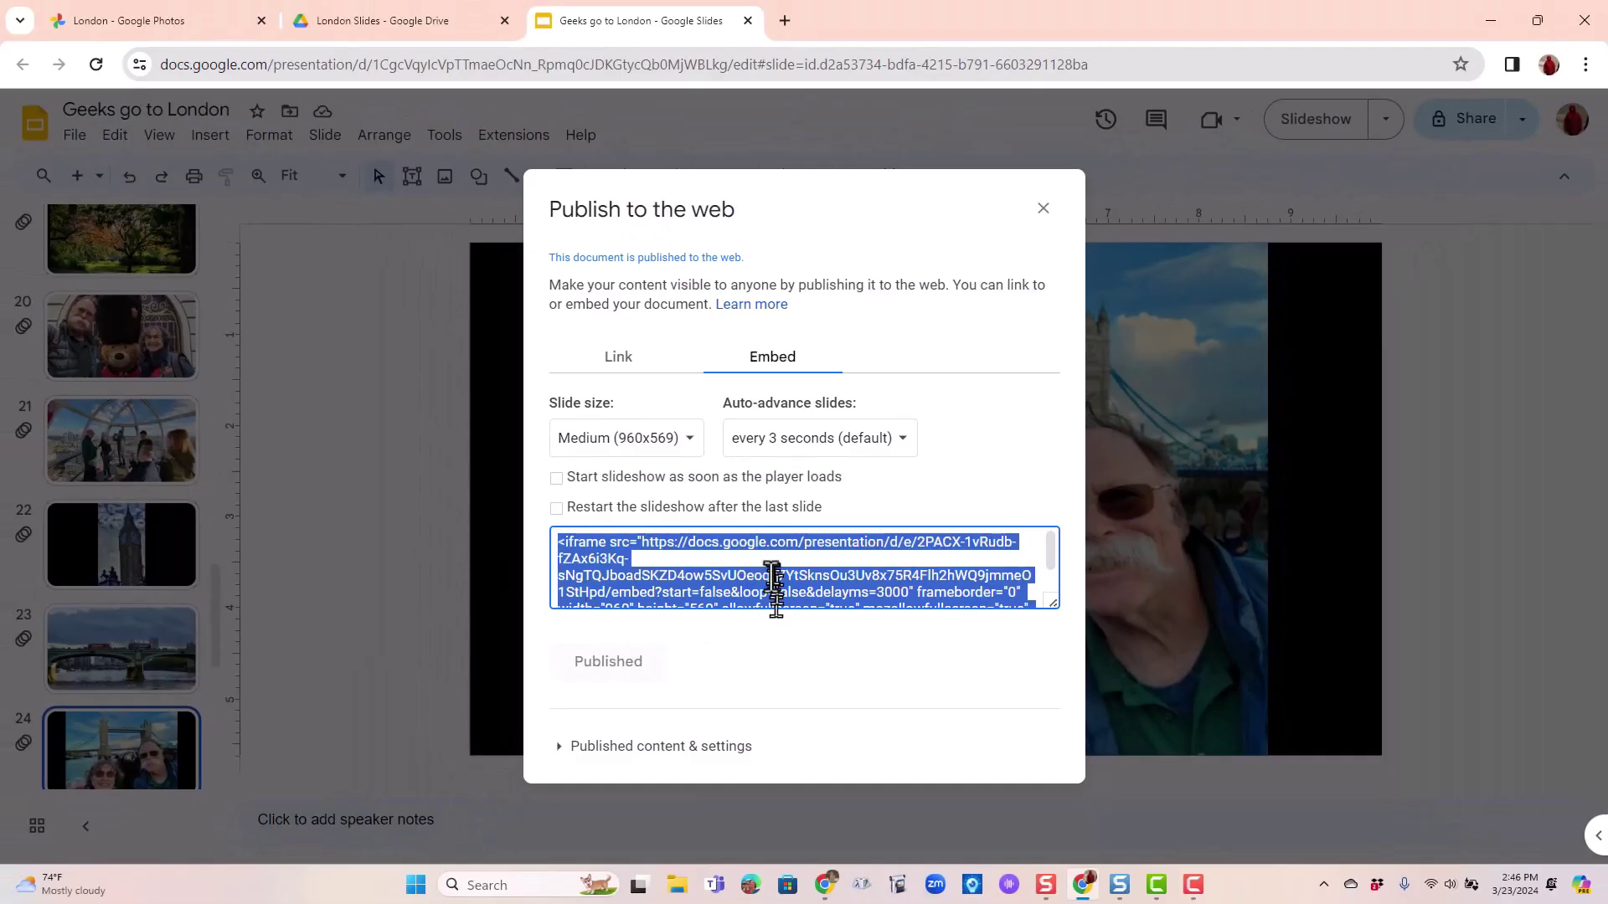
click(763, 586)
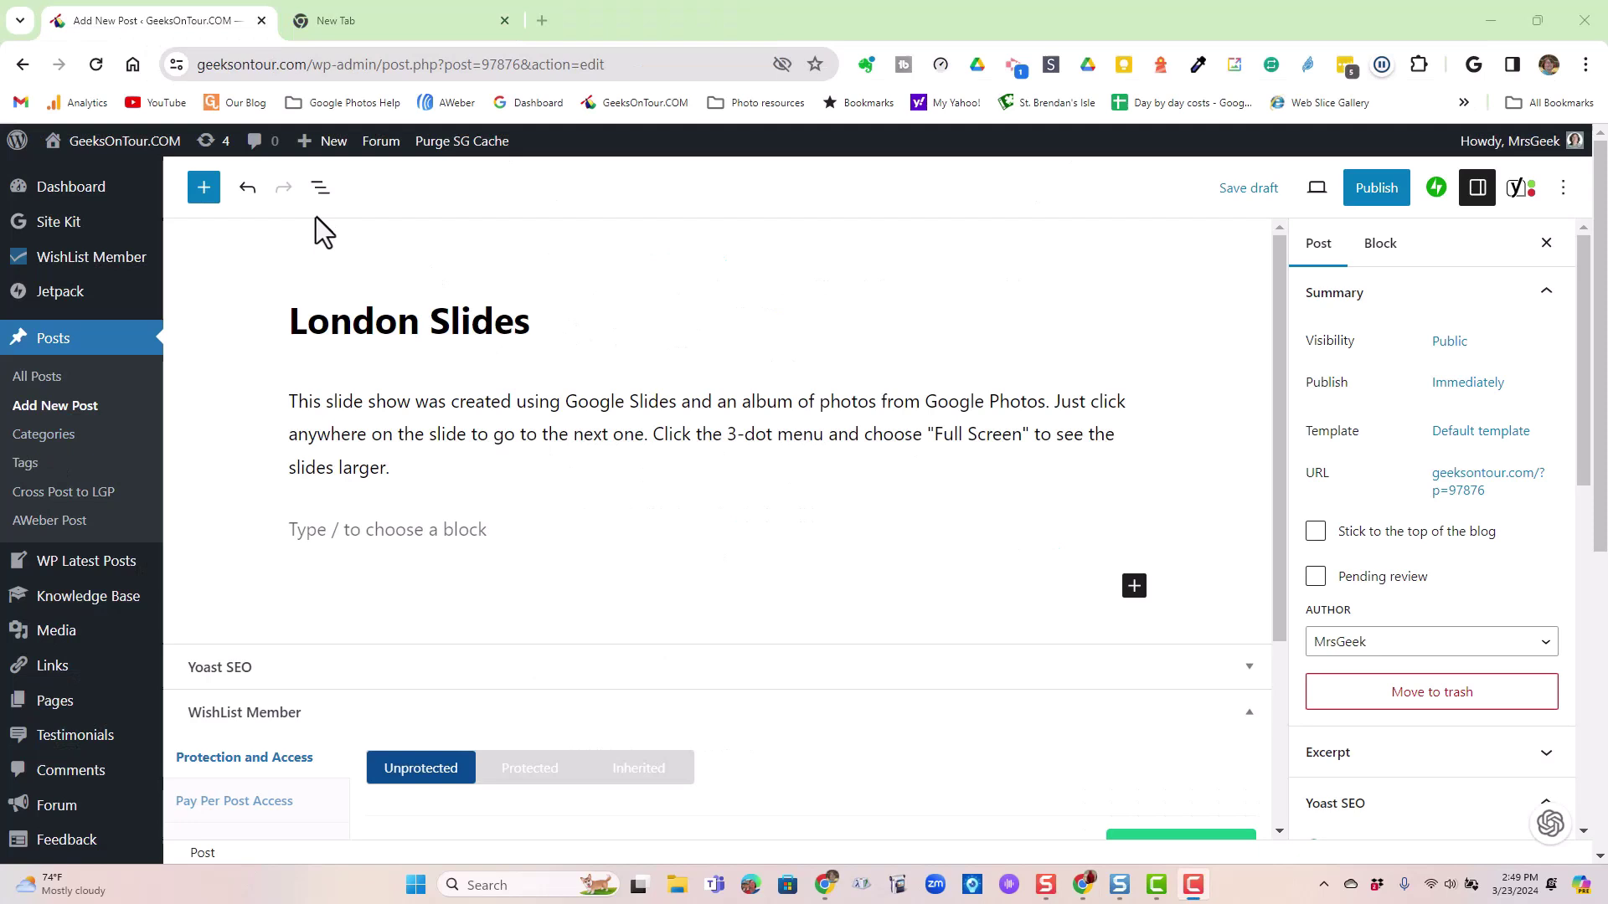
Step: Add a Custom HTML block below the intro paragraph and paste the Google Slides iframe code
click(413, 532)
click(1134, 525)
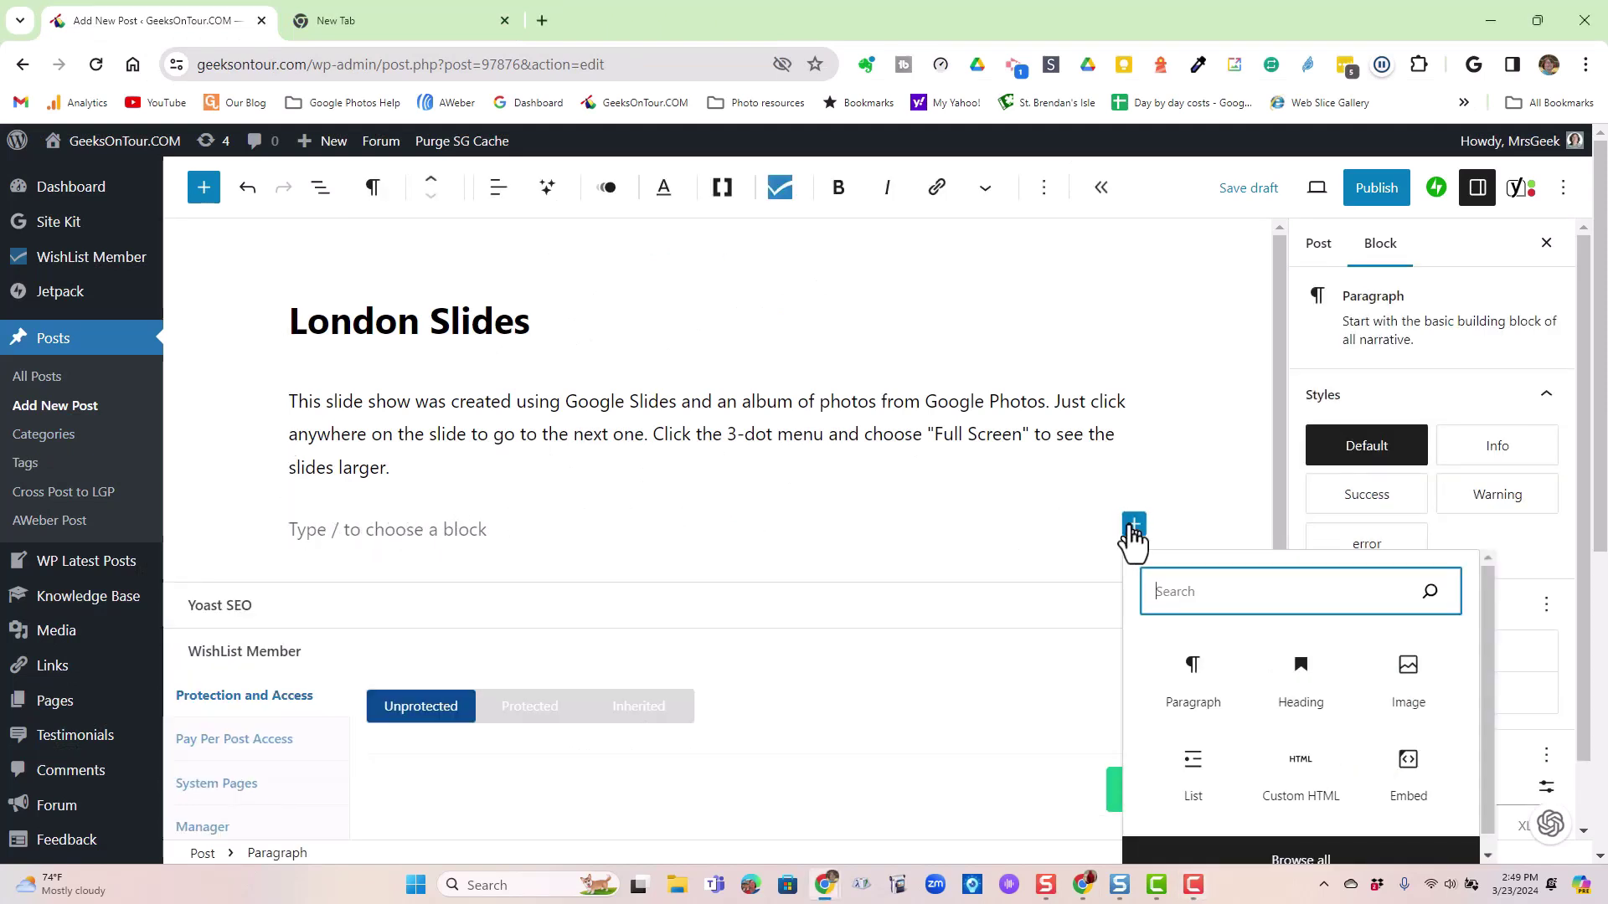
click(1300, 779)
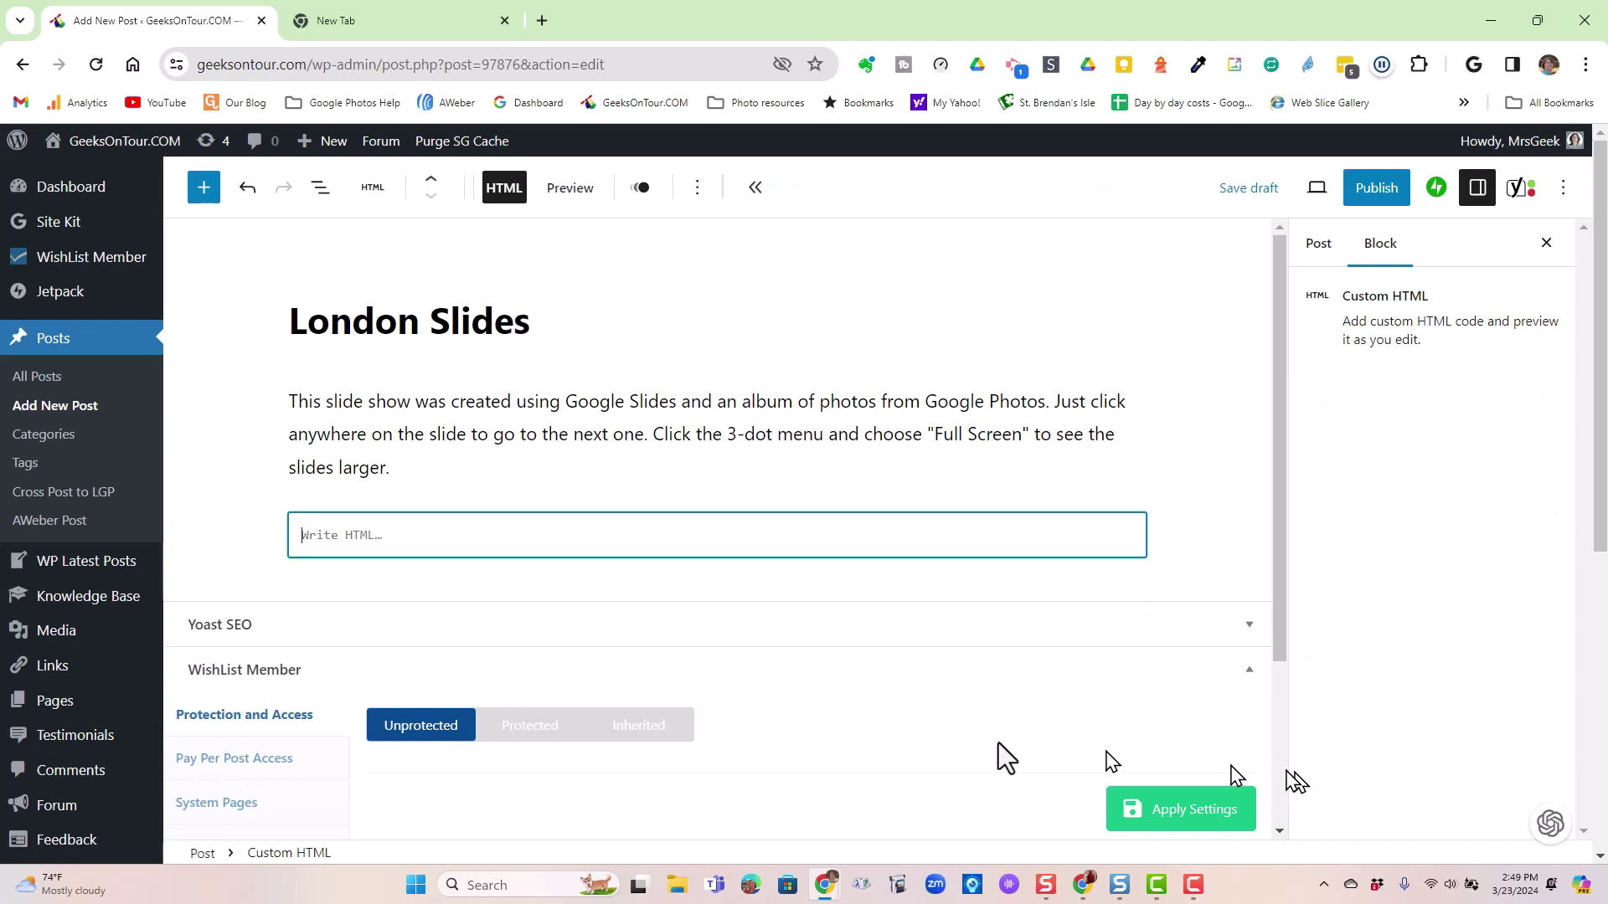
key(ctrl+v)
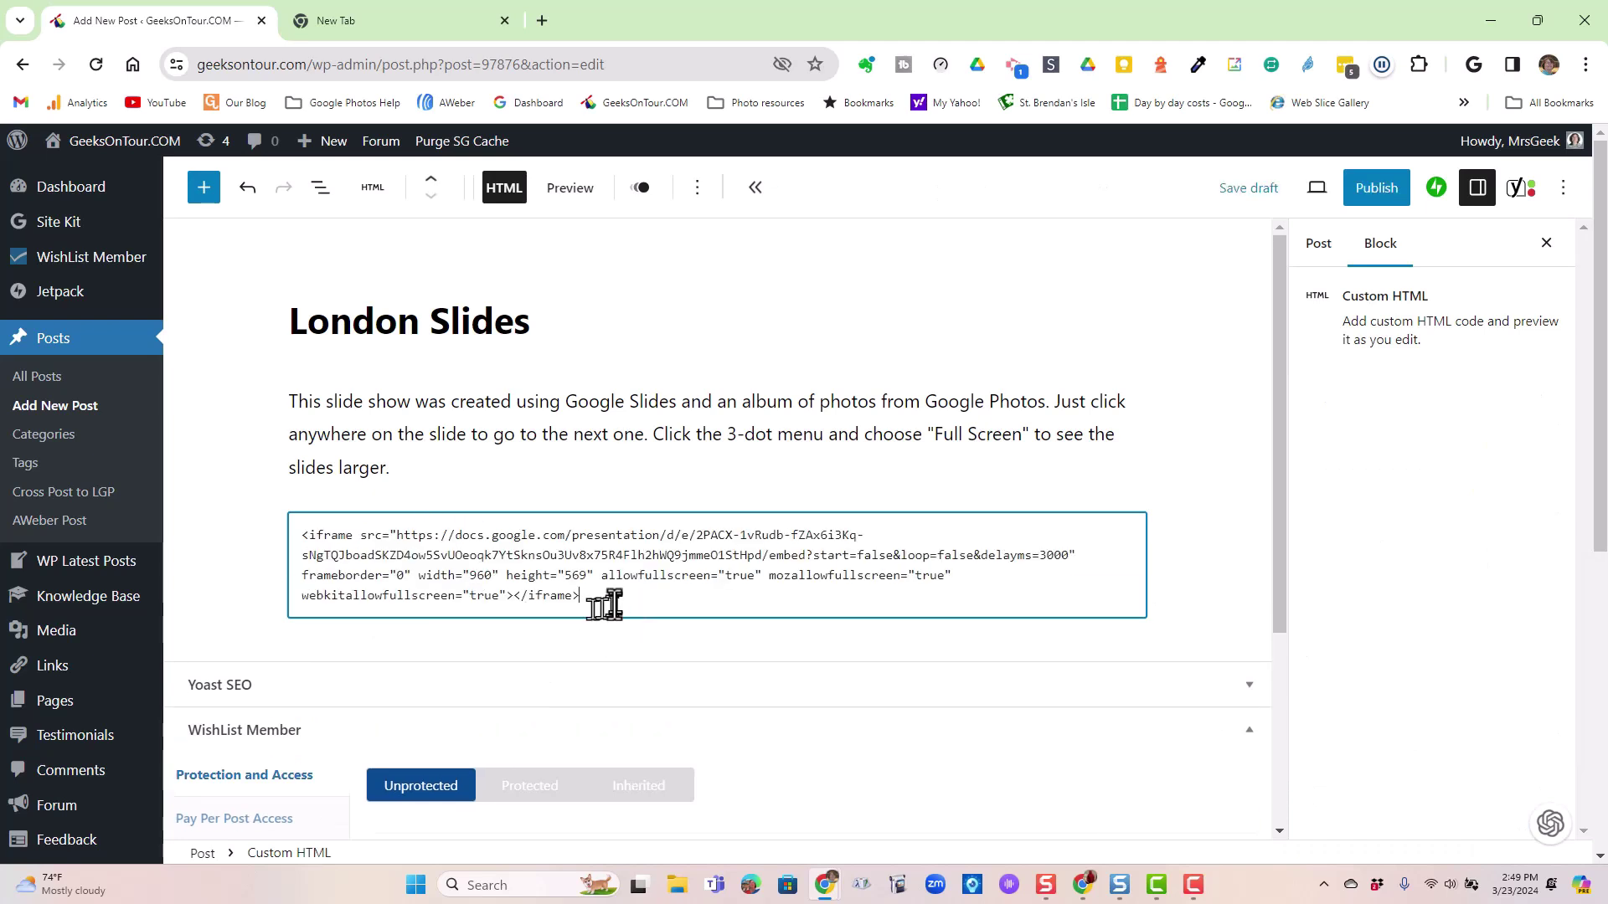